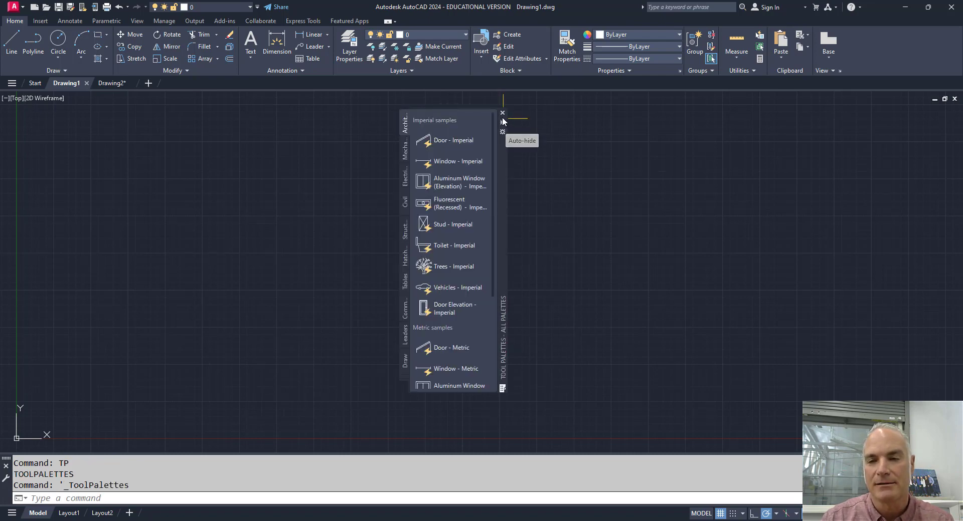
Step: Close the Tool Palettes window and open it again
click(503, 113)
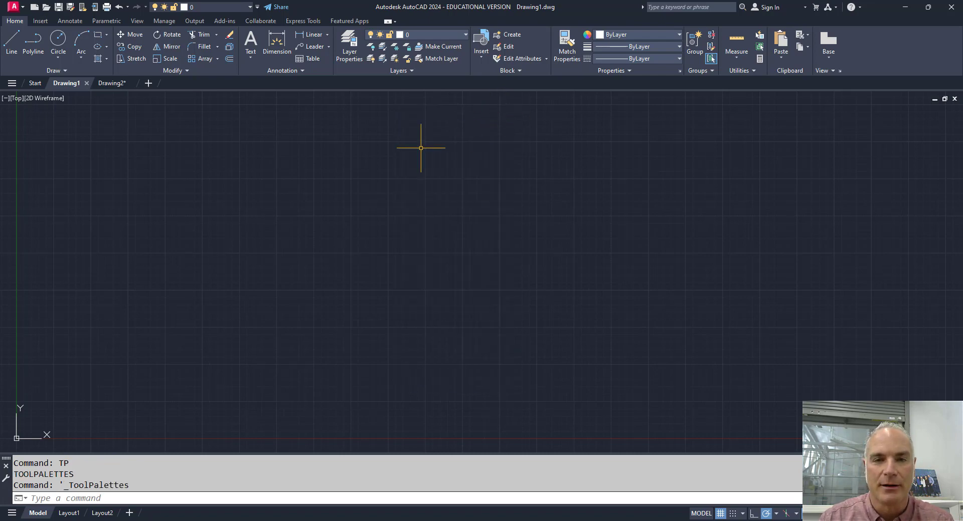
click(139, 23)
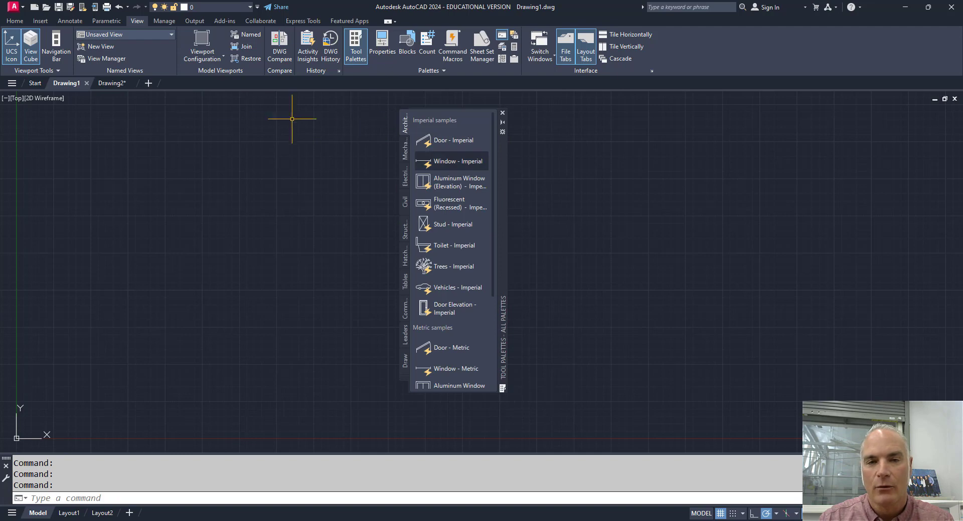
click(15, 21)
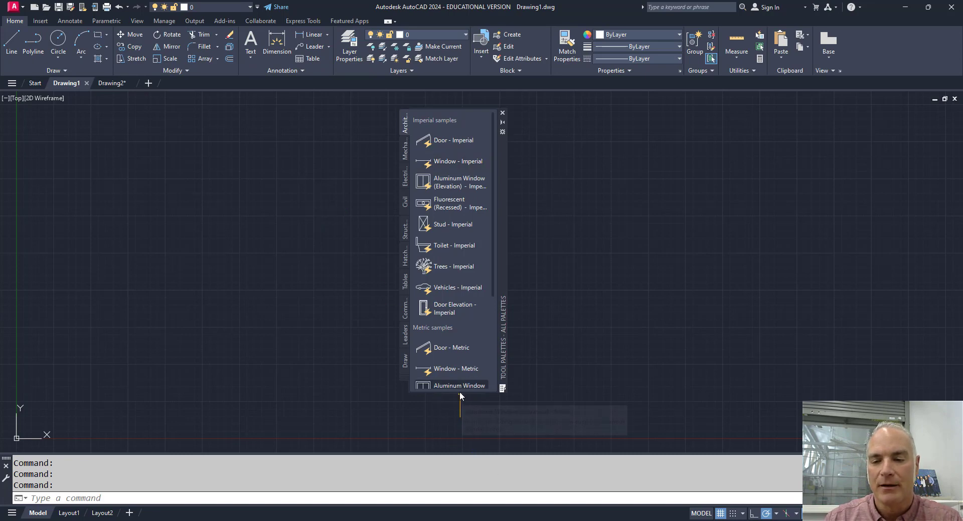
Step: Make the Tool Palettes window wider and slightly taller, and move it away from the centre of the drawing area
mouse_move(459, 393)
mouse_down()
mouse_move(458, 440)
mouse_move(458, 387)
mouse_move(459, 396)
mouse_up()
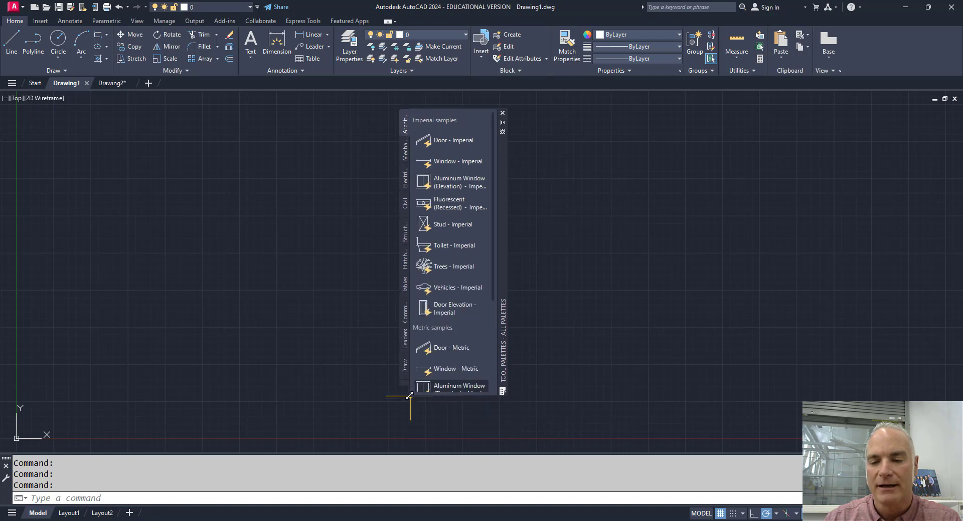
drag(410, 396, 350, 401)
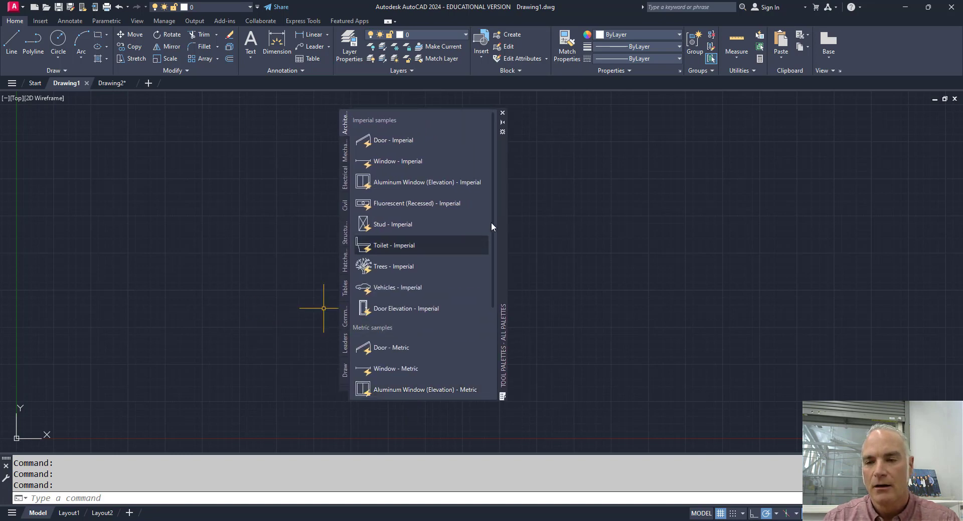
drag(504, 195, 668, 199)
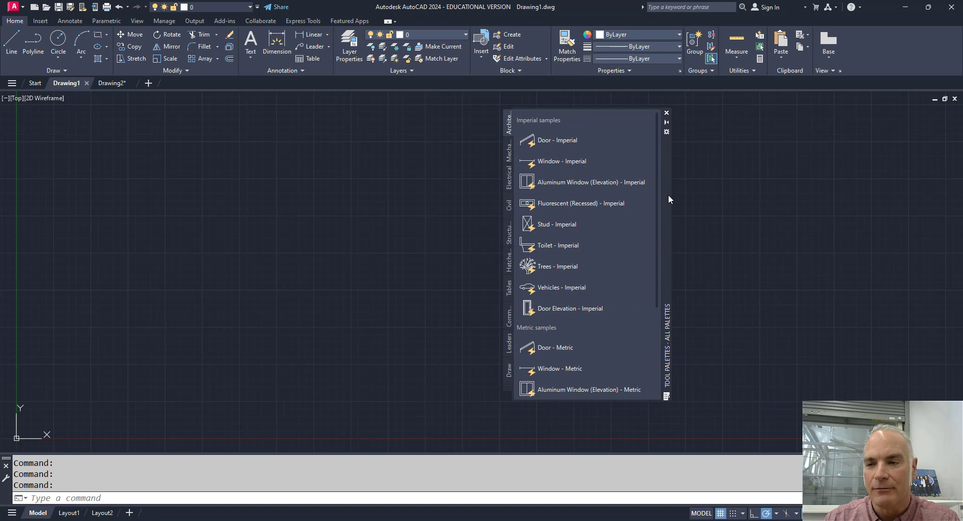
Step: Allow docking for the Tool Palettes window and anchor it with the Anchor Right option
right_click(669, 199)
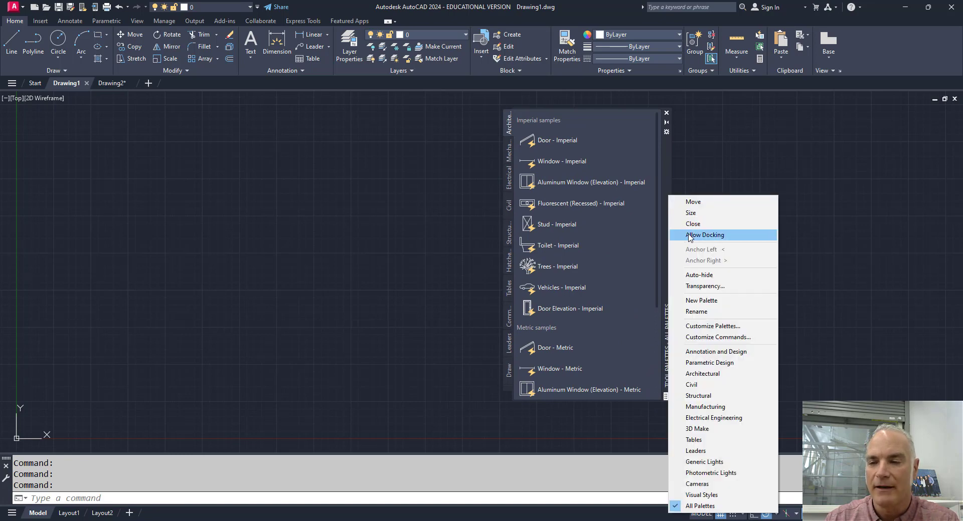
click(689, 236)
right_click(669, 186)
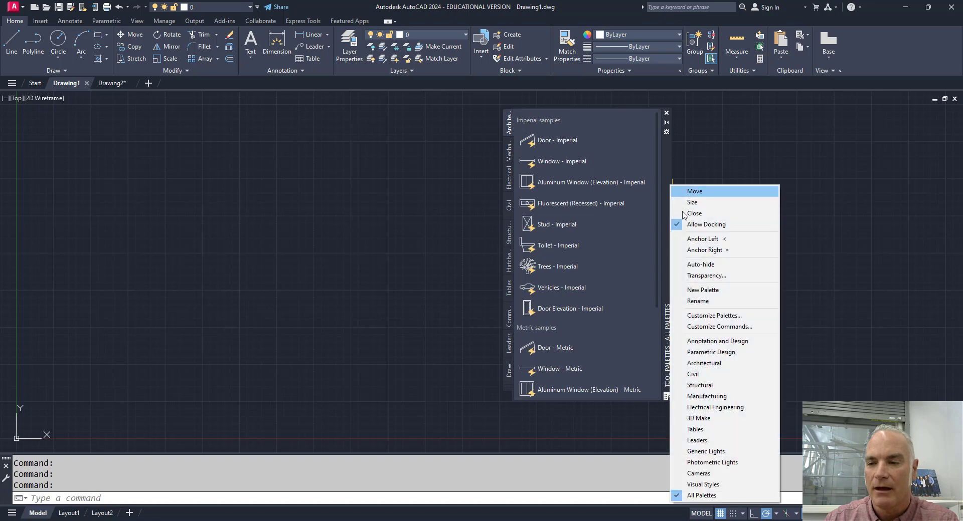
click(695, 251)
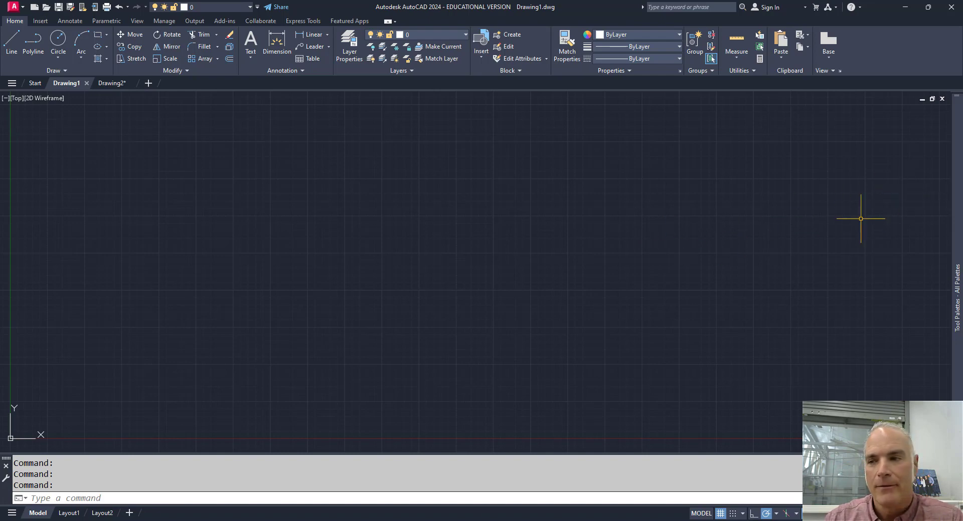
mouse_move(957, 198)
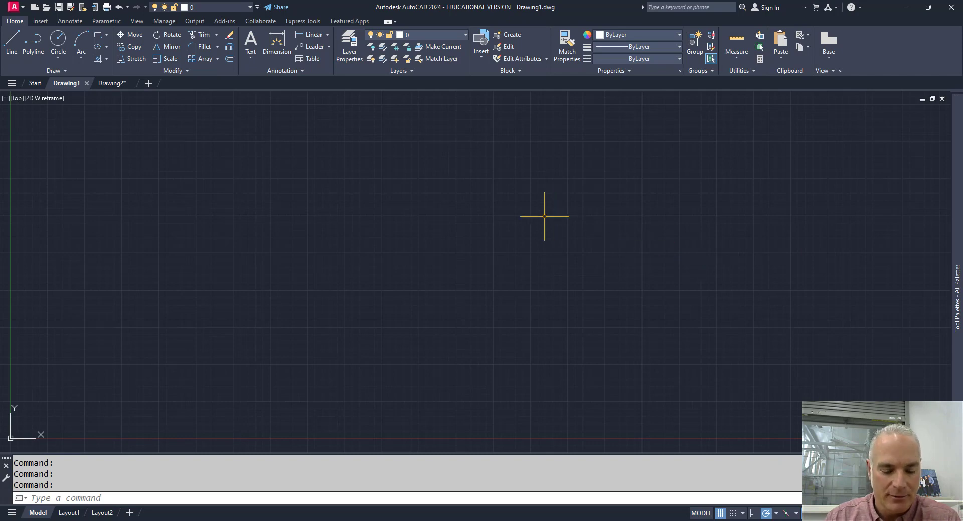
Step: Open the Layer Properties Manager and anchor it with the Anchor Right option alongside the Tool Palettes
text(LA)
key(Return)
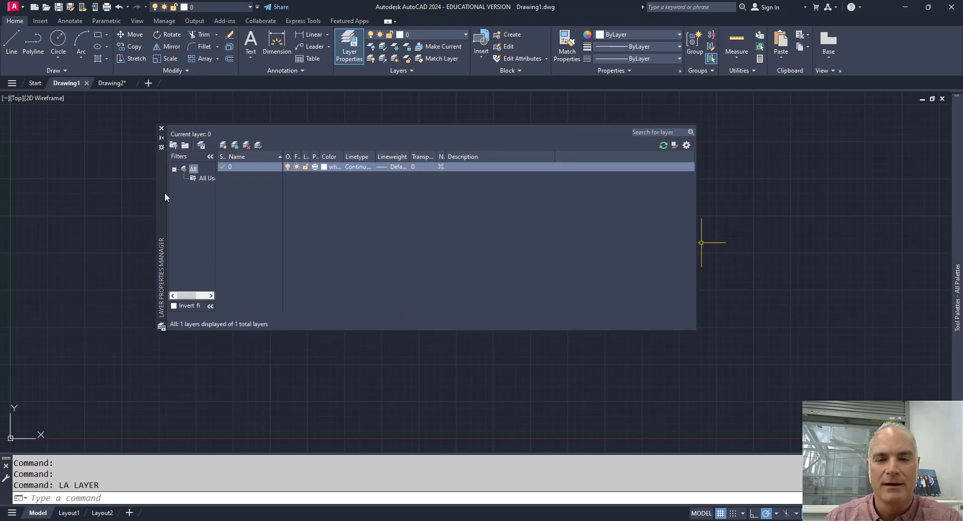
right_click(162, 193)
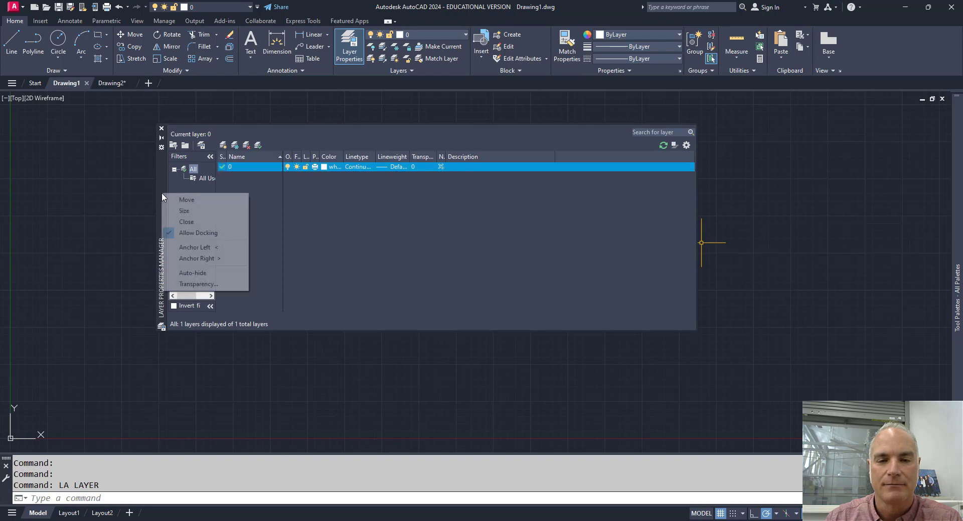
click(199, 259)
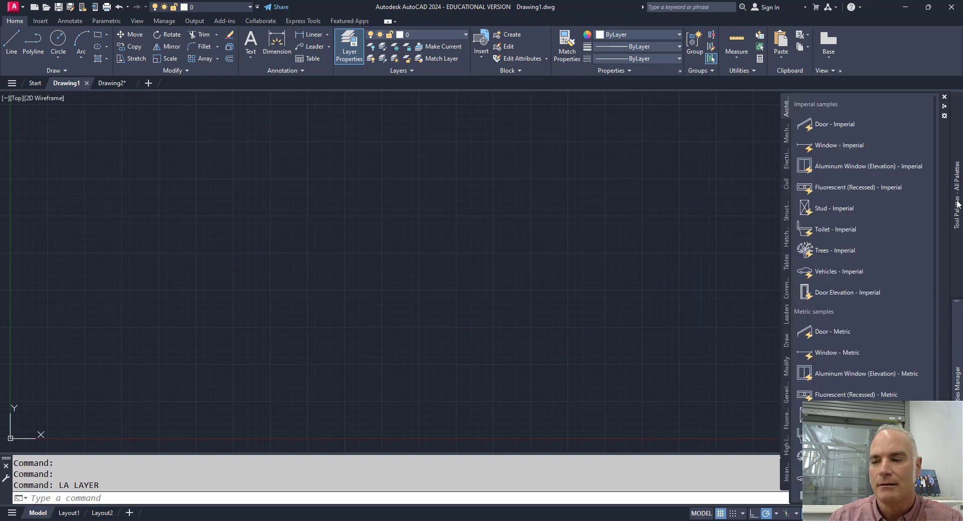
mouse_move(958, 331)
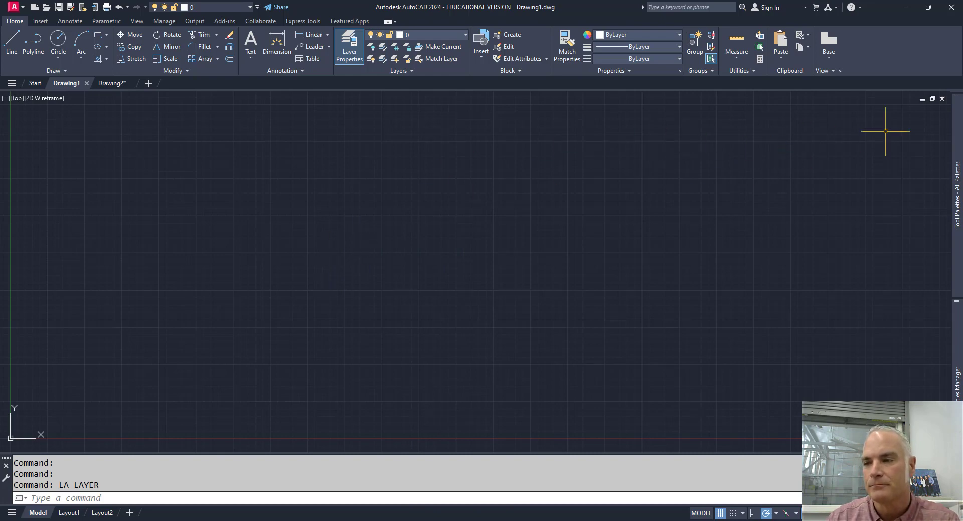
Step: Set the anchored palettes bar to display icons only
mouse_move(961, 142)
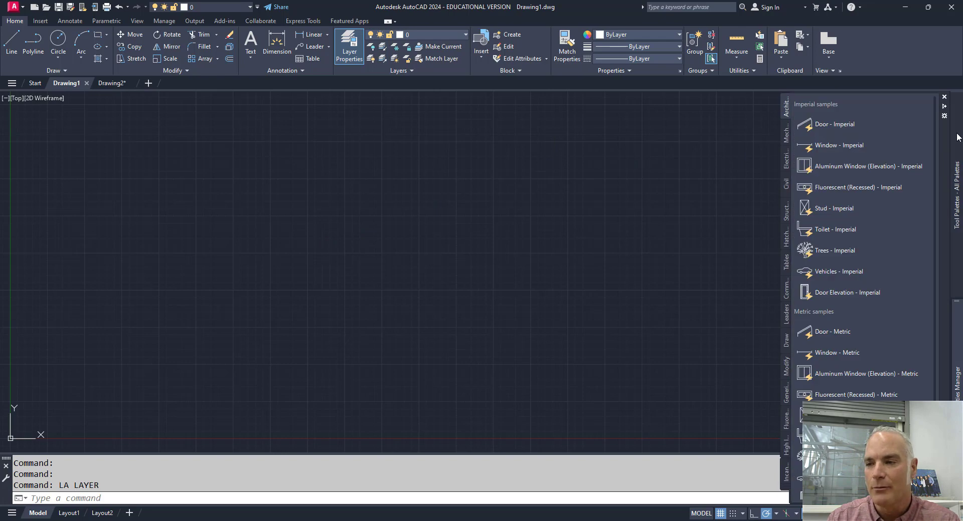
right_click(958, 137)
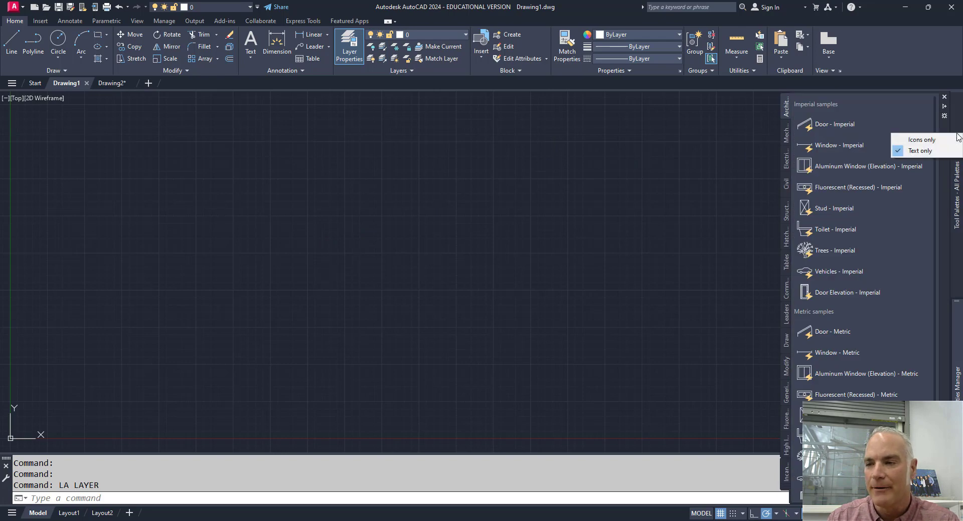
click(921, 142)
key(ctrl+3)
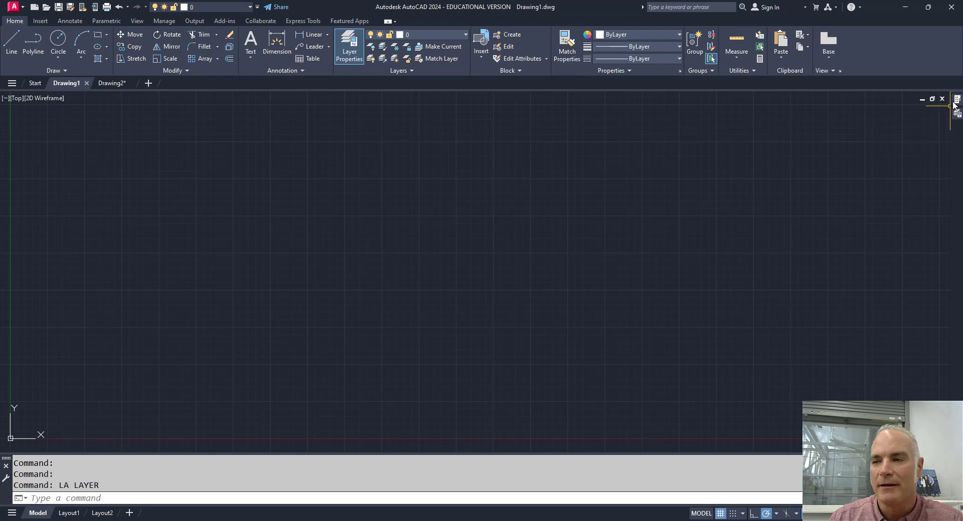
Step: Turn off Allow Docking for the Tool Palettes and move the floating window toward the middle of the drawing area
mouse_move(957, 99)
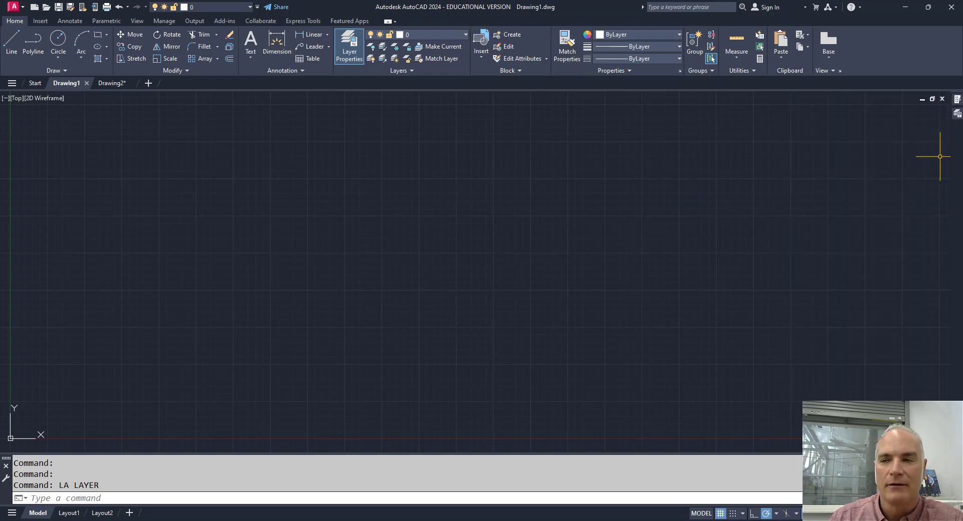
mouse_move(958, 118)
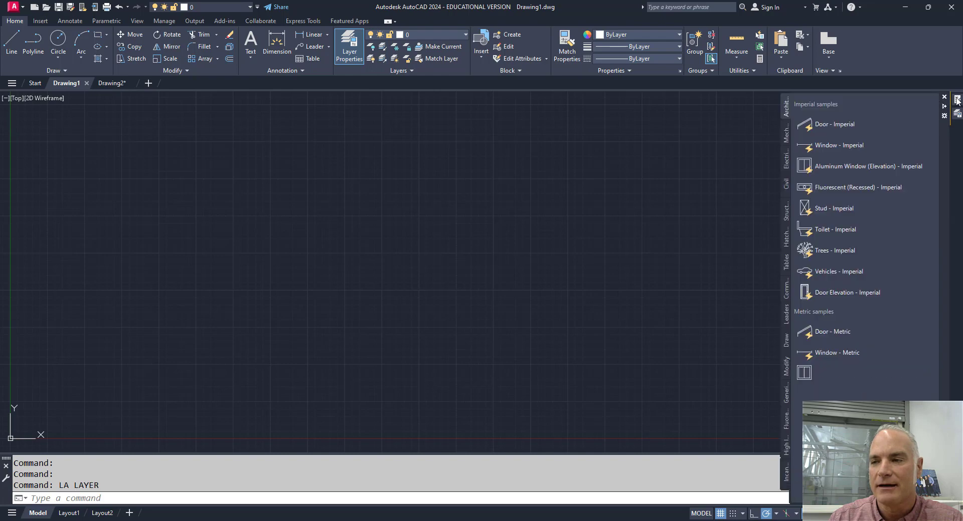
right_click(944, 146)
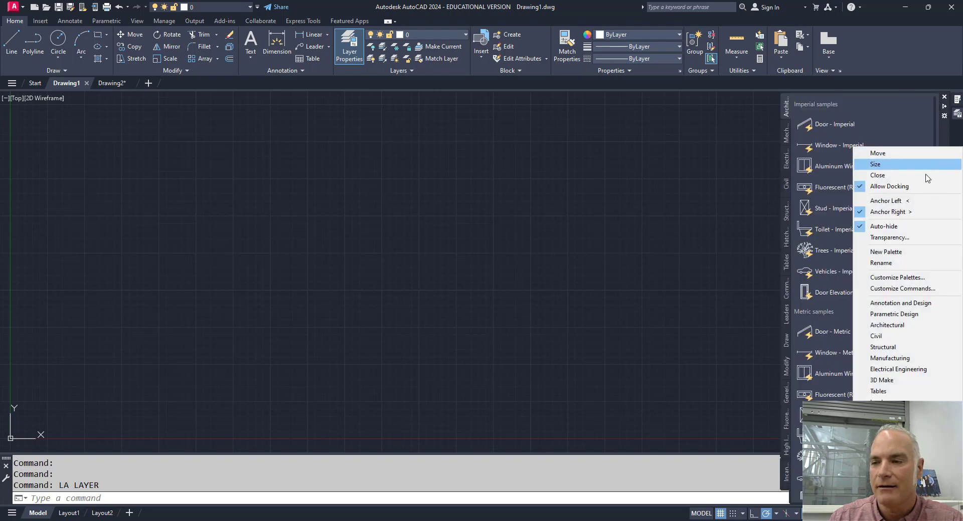
click(907, 187)
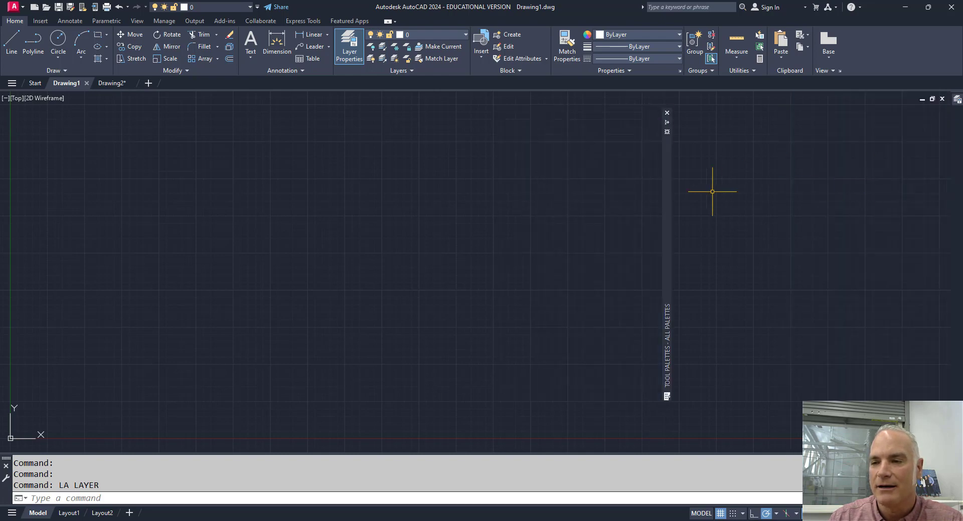
mouse_move(669, 203)
drag(668, 202, 567, 218)
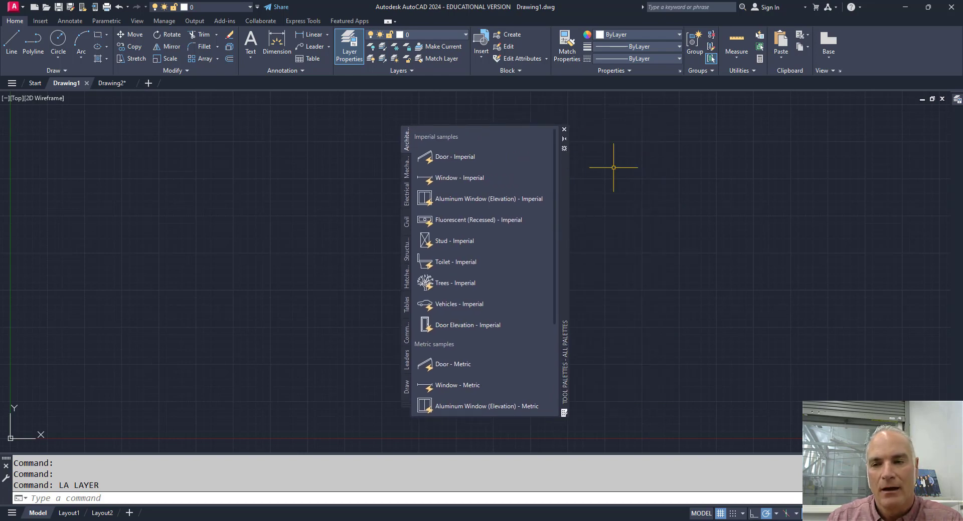
Step: Set the Tool Palettes window's general opacity to 23% and move the window aside in the drawing area
click(565, 151)
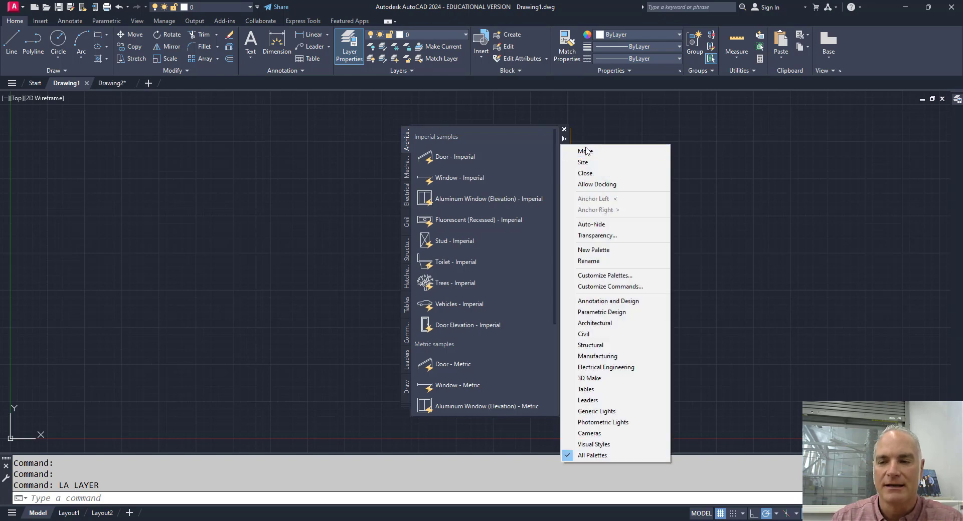
click(607, 235)
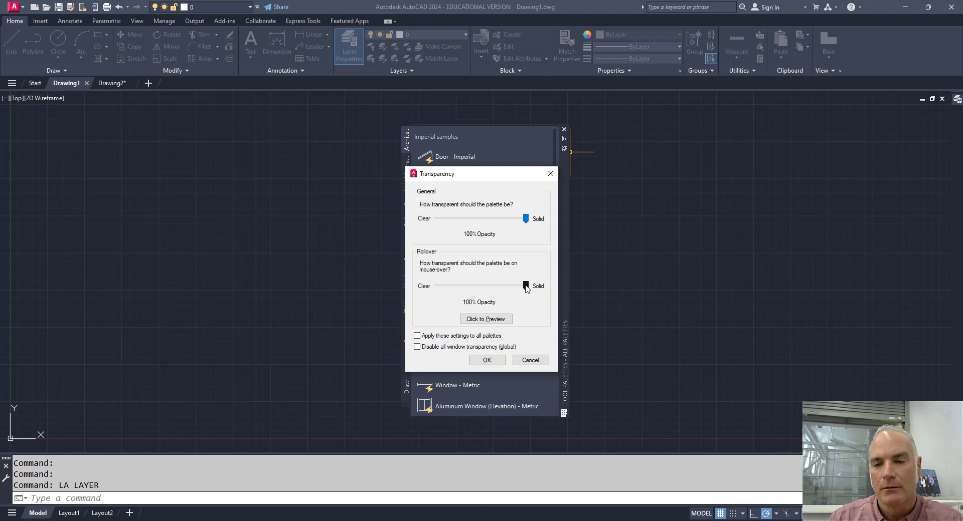
drag(526, 224, 451, 218)
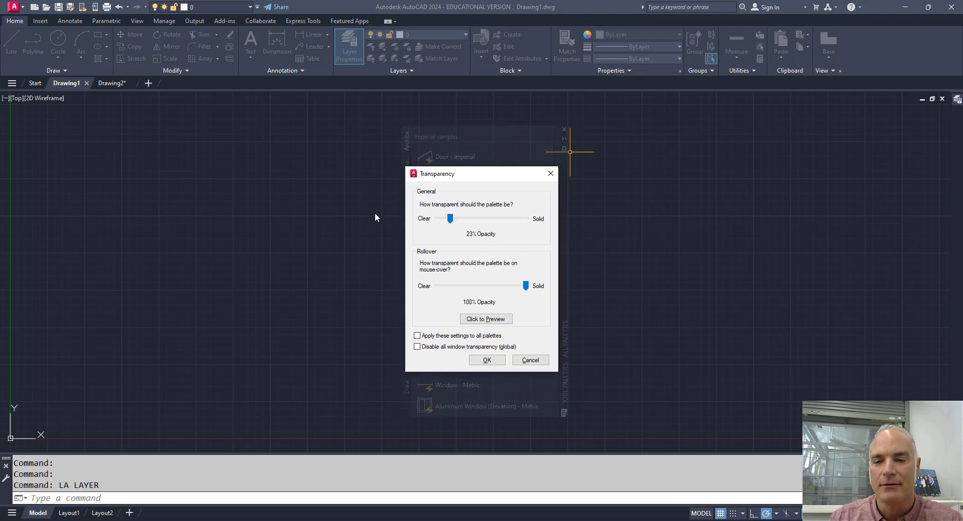
click(483, 359)
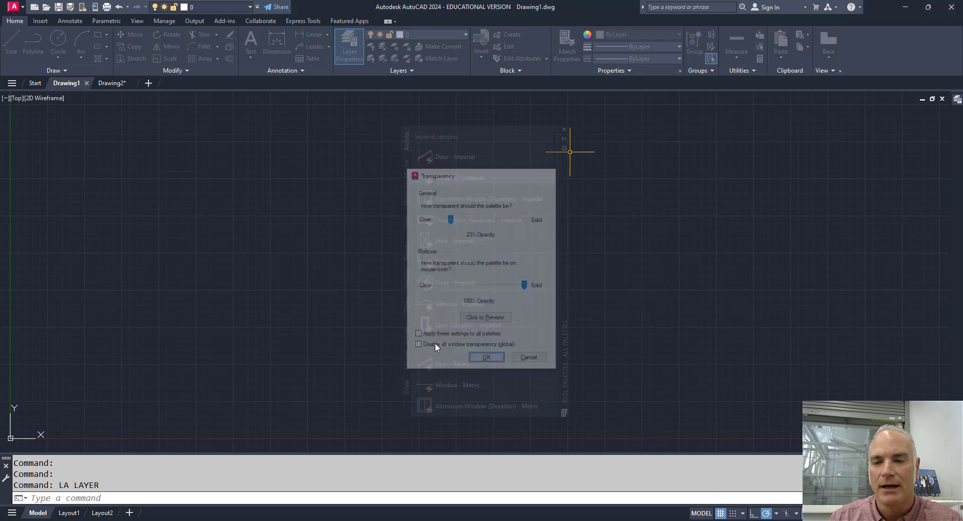
drag(564, 199, 816, 192)
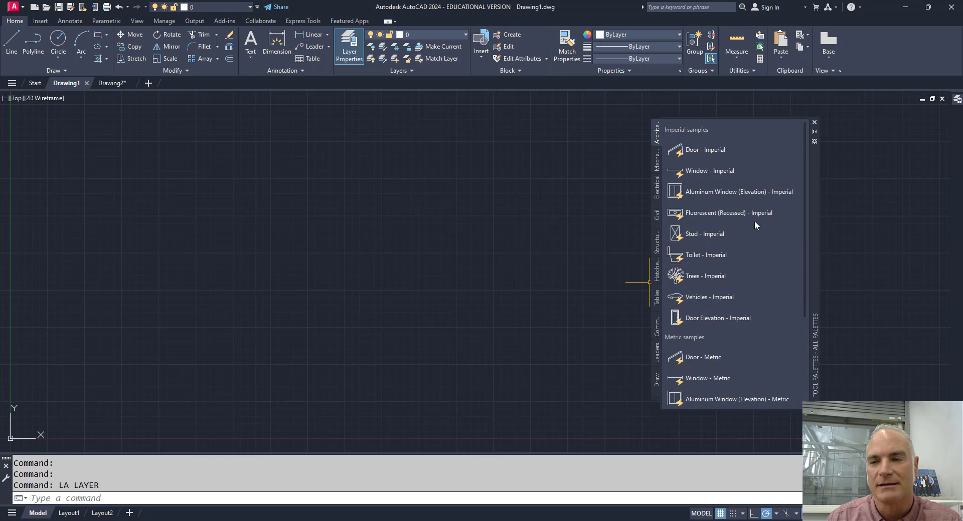
Step: Set the Tool Palettes window's general transparency back to Solid
right_click(813, 196)
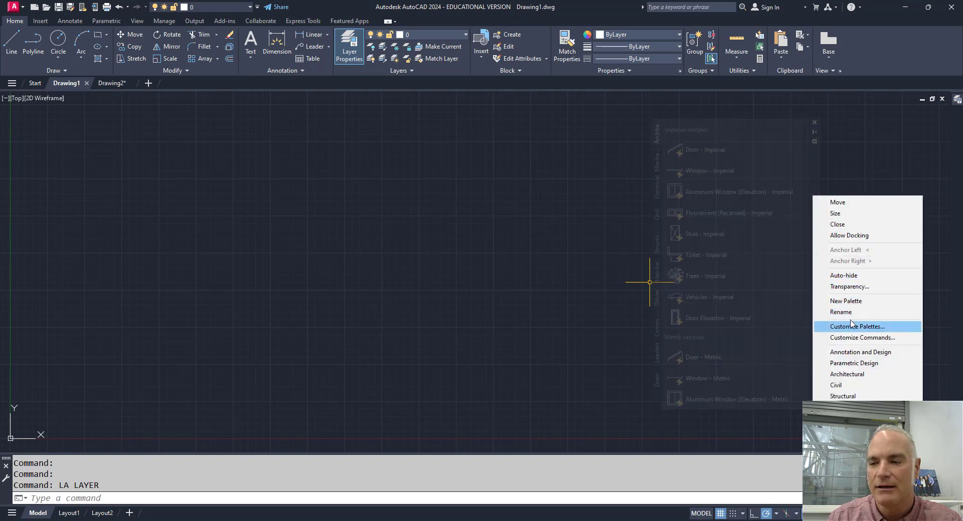
click(849, 286)
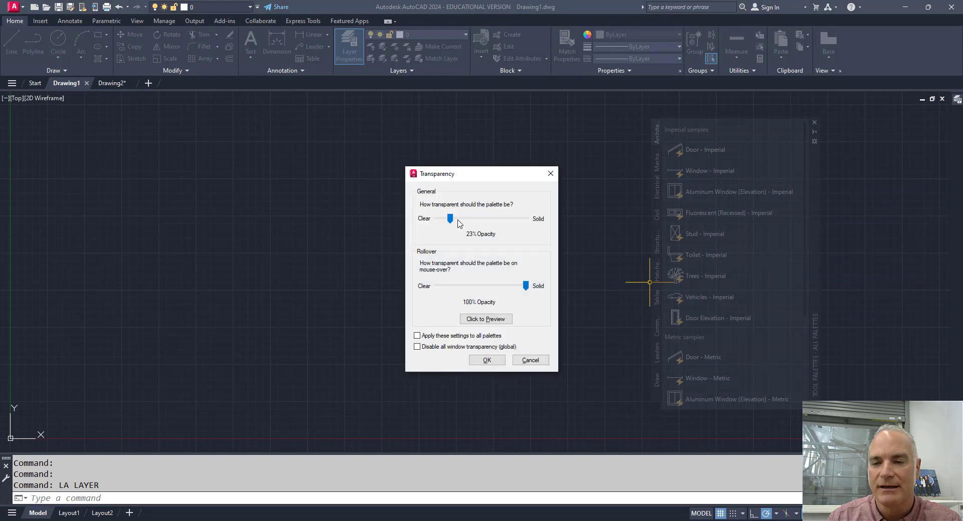
drag(451, 219, 525, 220)
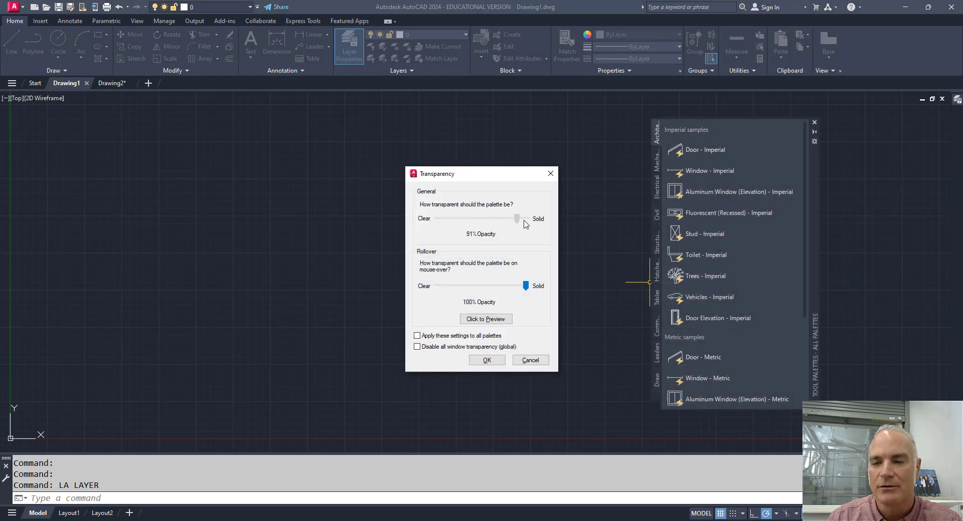
click(487, 361)
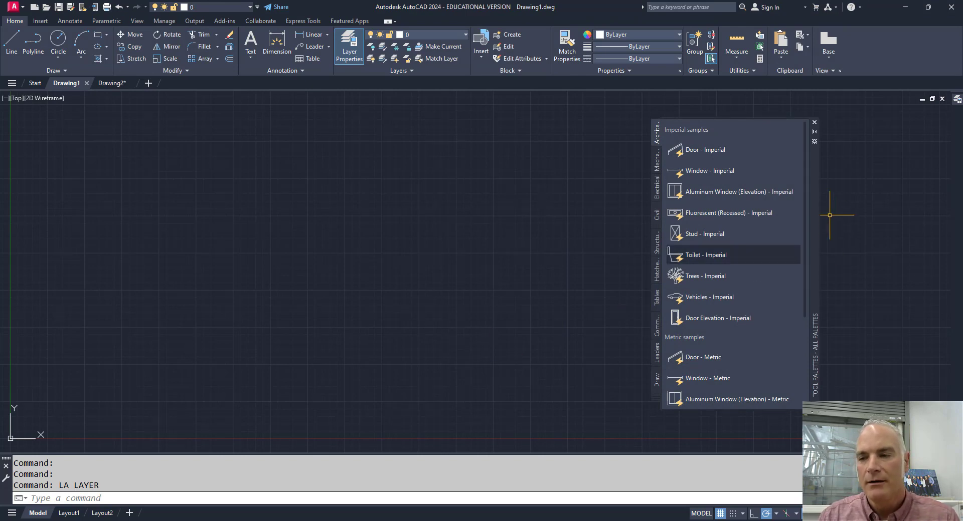
Step: Move the Tool Palettes back to mid-drawing, browse the Mechanical and Civil palettes, and bring up the full palette list
drag(815, 204, 570, 199)
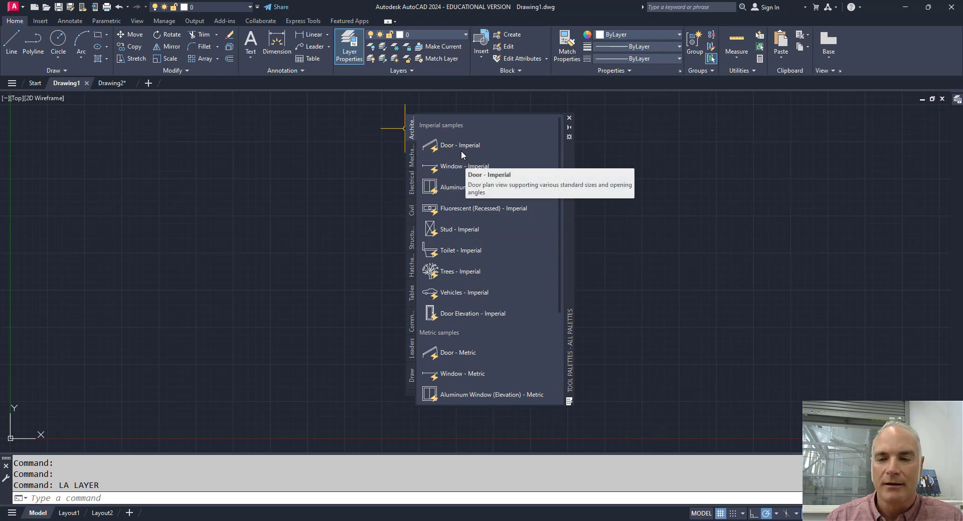
click(411, 158)
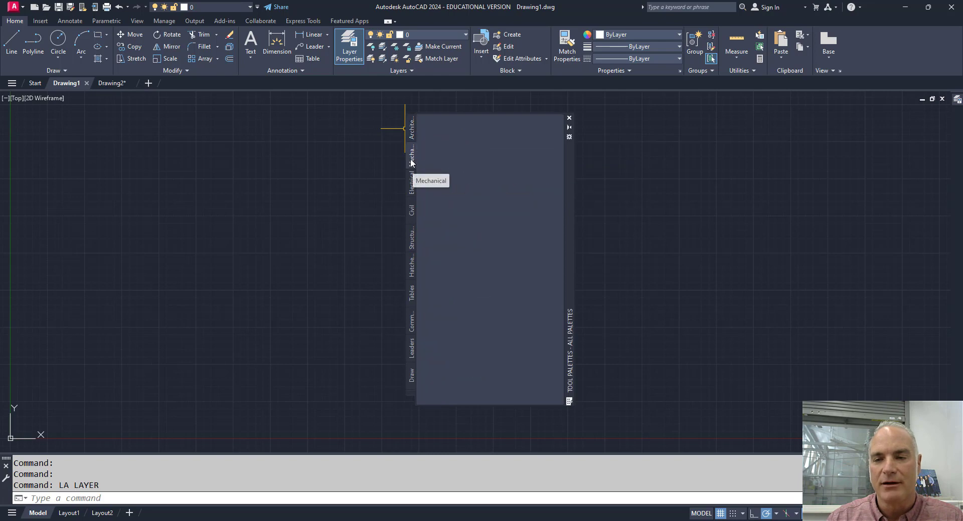
click(411, 210)
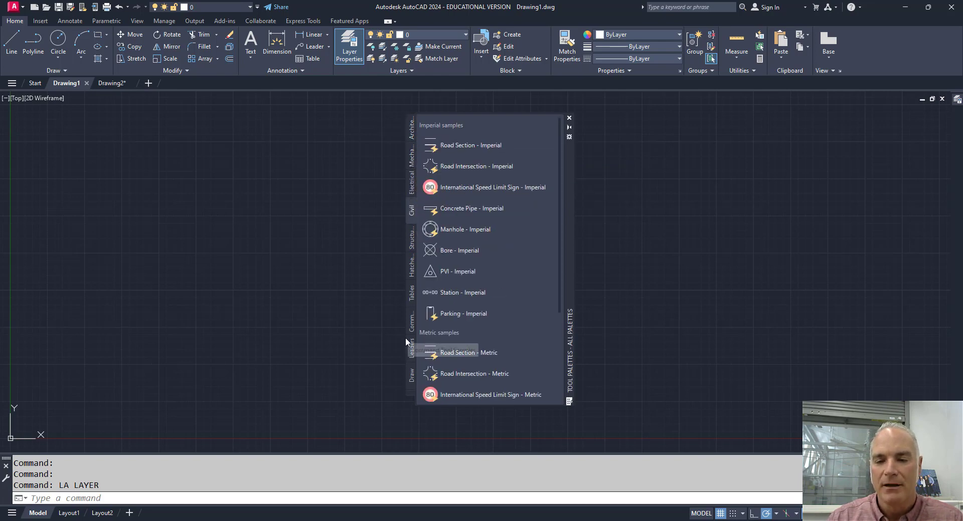
click(411, 394)
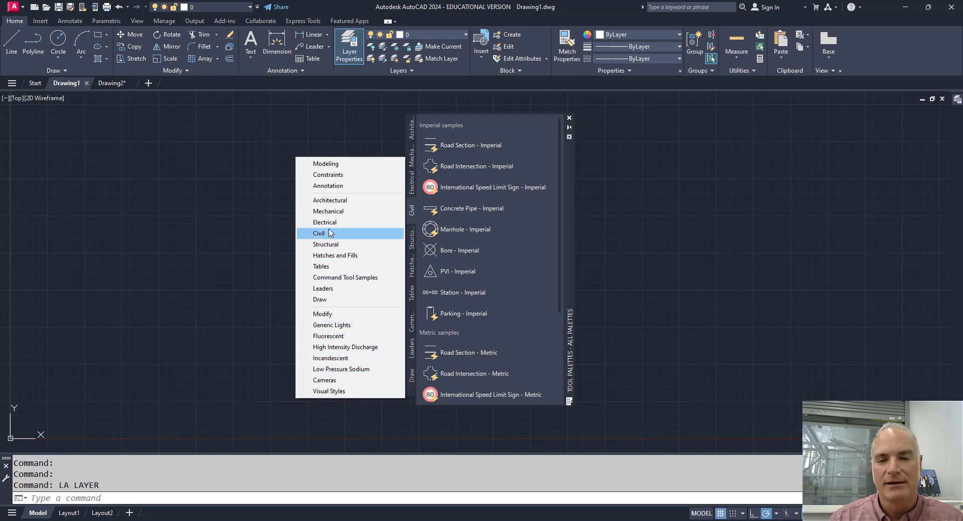
Step: Display the Draw palette and the Modify palette from the full list of tool palettes
click(334, 301)
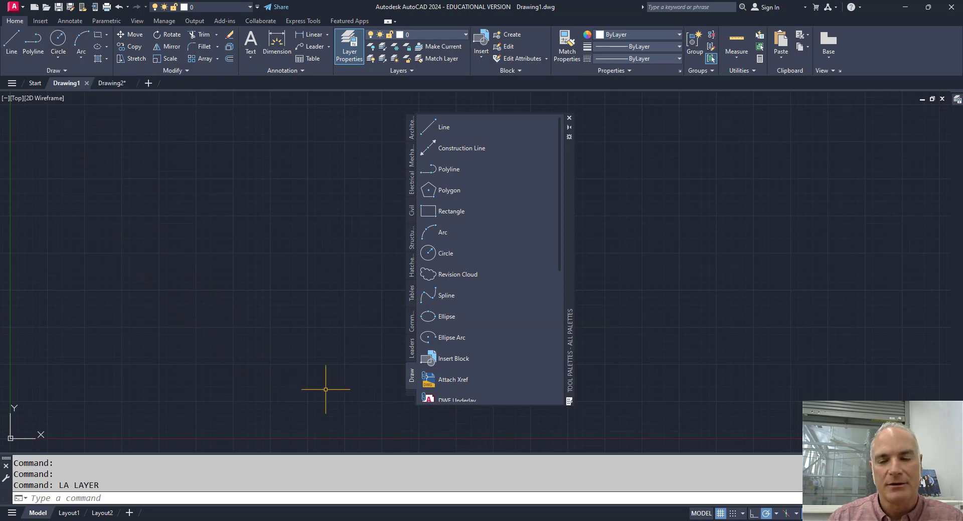
right_click(411, 391)
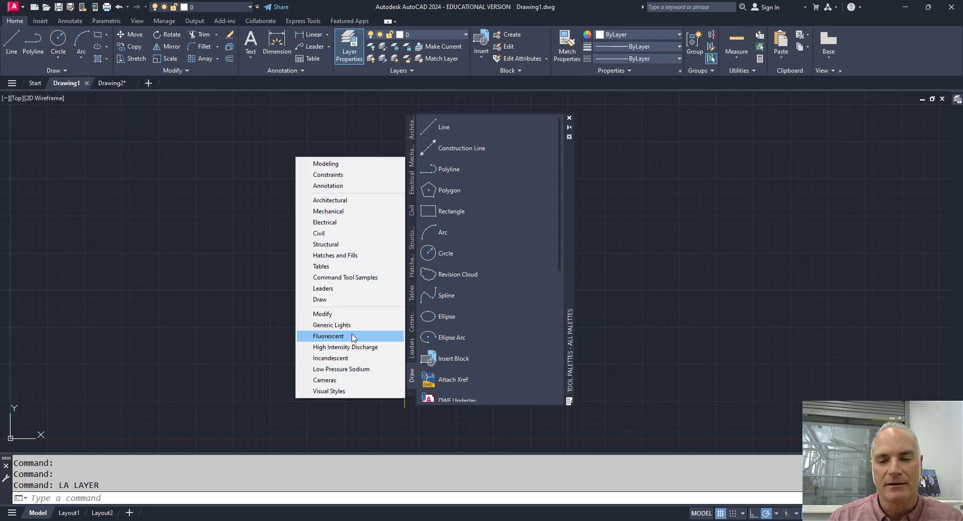
click(326, 314)
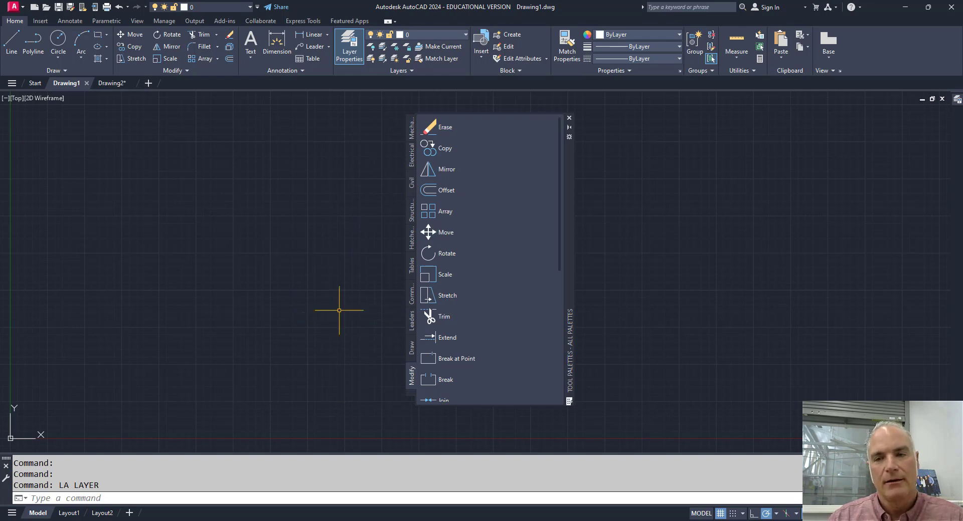
Step: Browse the Modeling, Draw and Modify palettes of the 3D Make palette group, and switch back to All Palettes
right_click(568, 233)
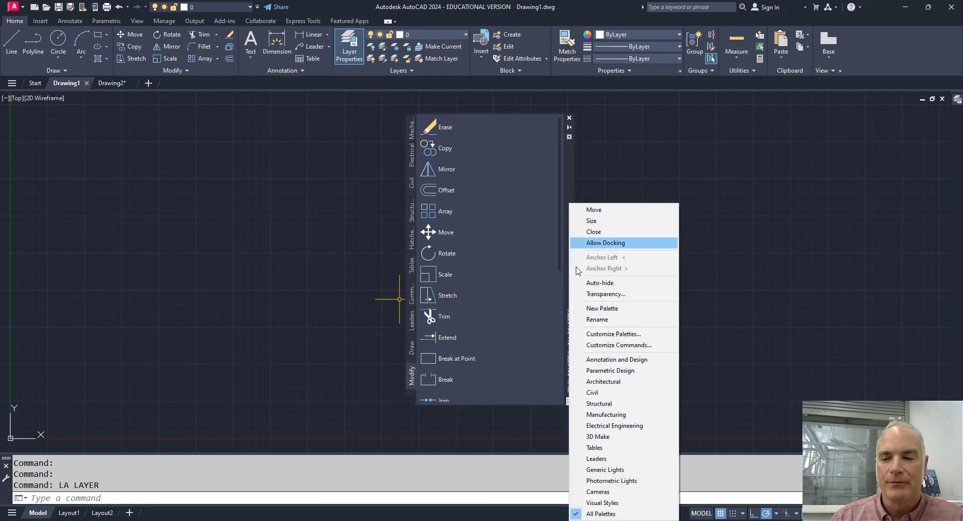
click(602, 438)
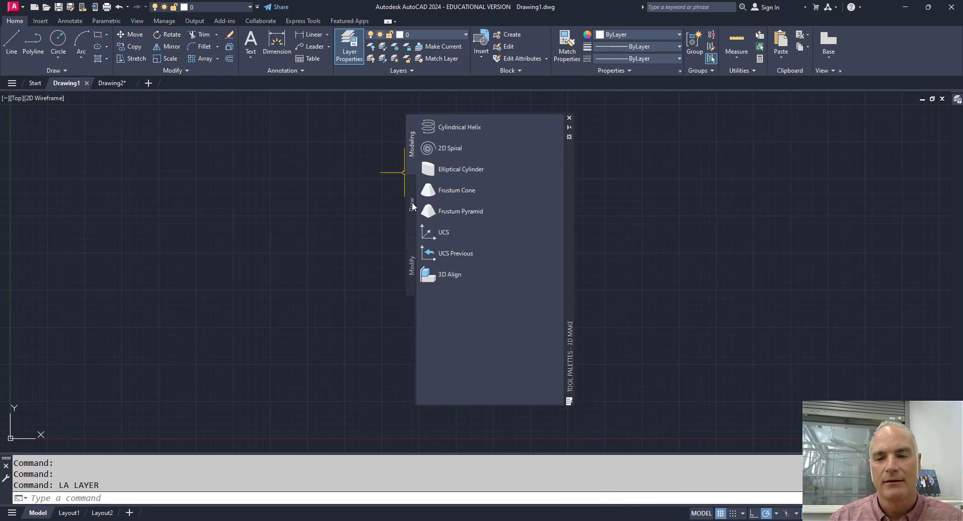
click(413, 230)
click(412, 264)
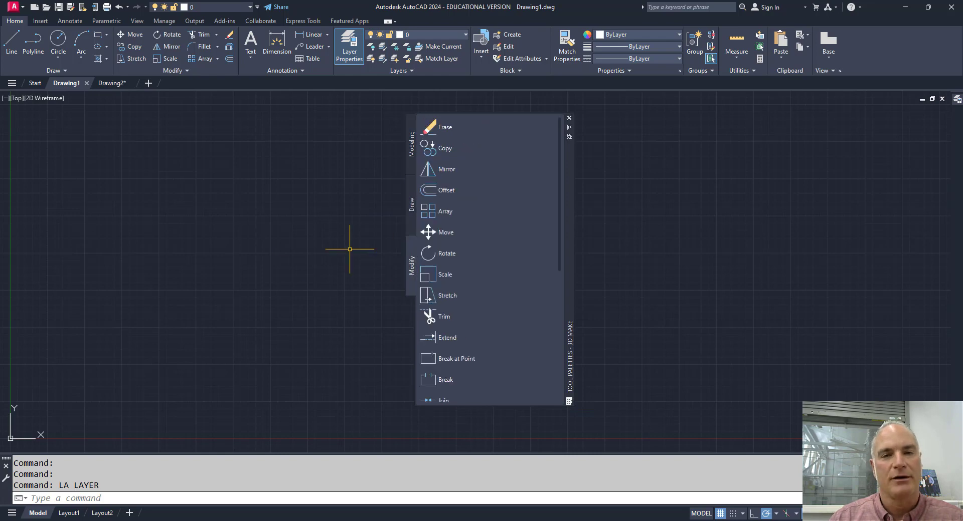
click(410, 151)
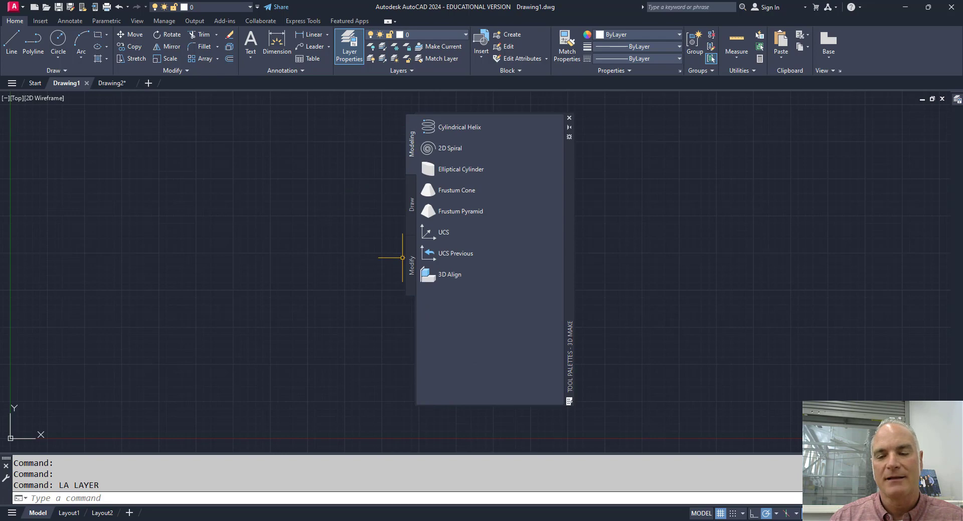
click(410, 213)
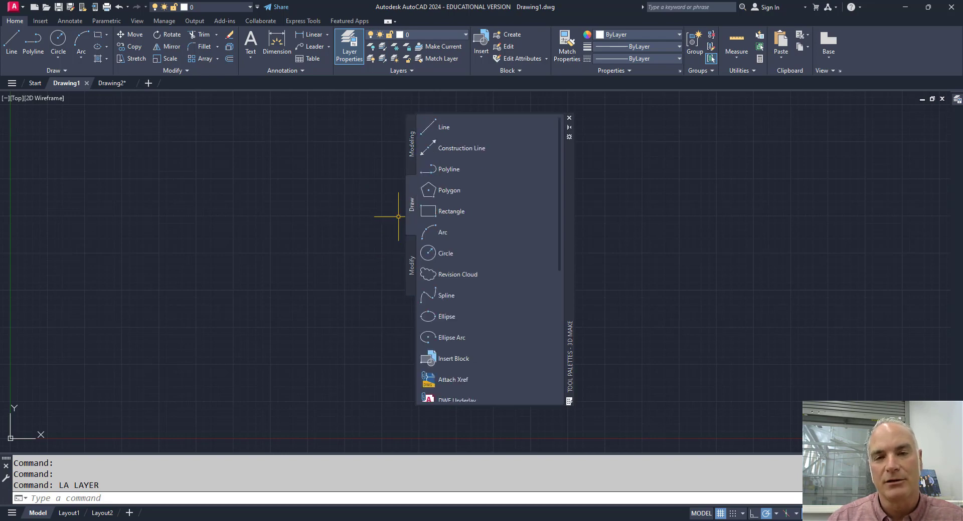
right_click(569, 265)
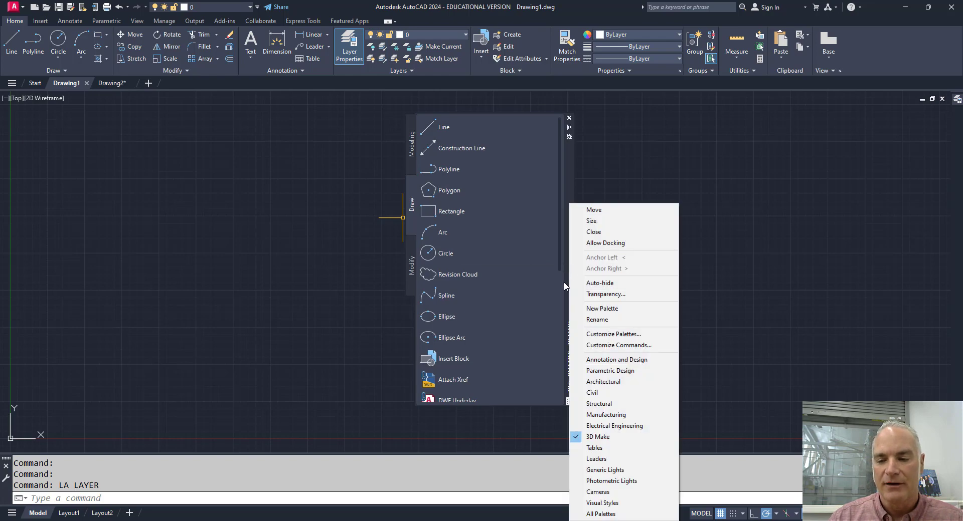
click(602, 514)
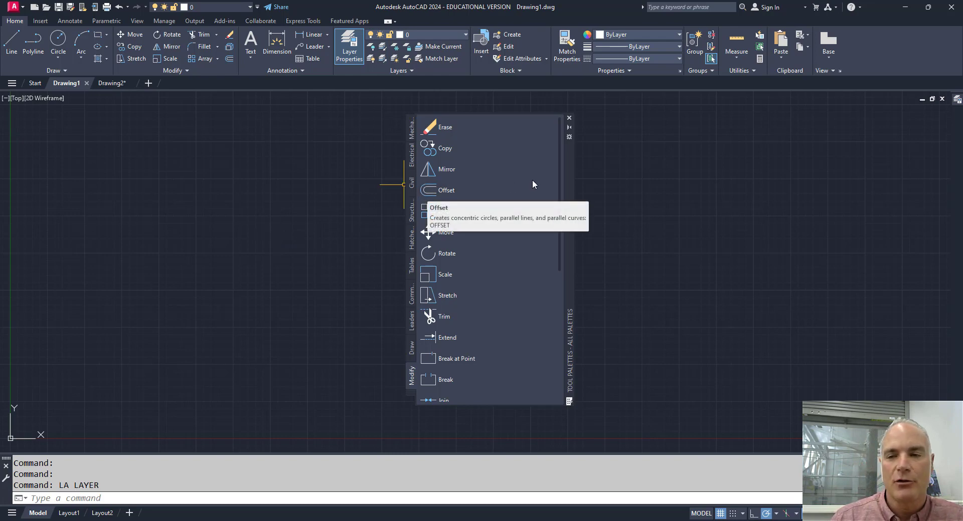
Step: Create a new tool palette named First Palette
right_click(570, 178)
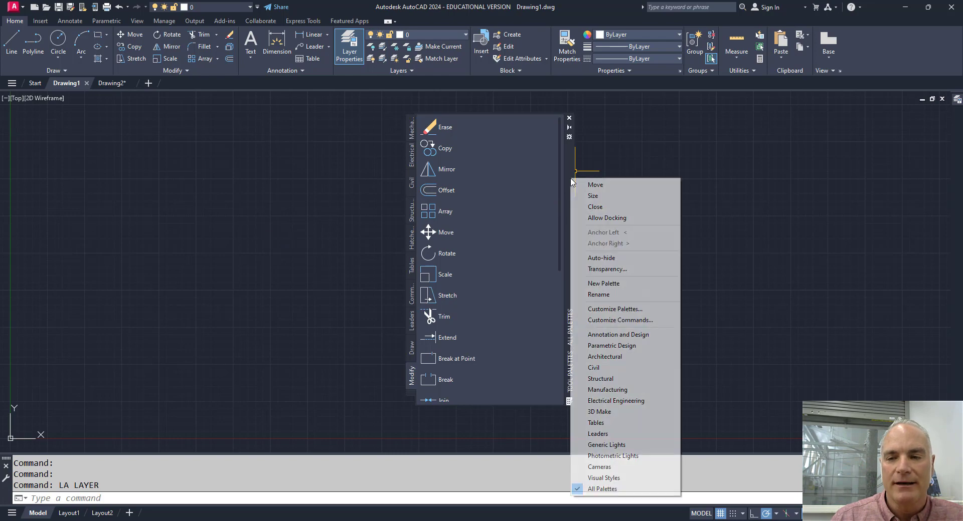
click(606, 286)
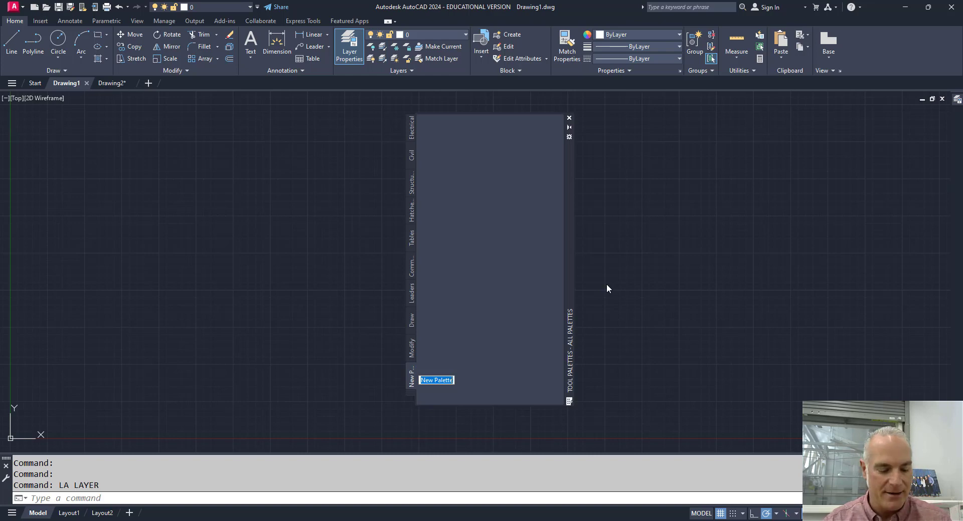
text(Fir)
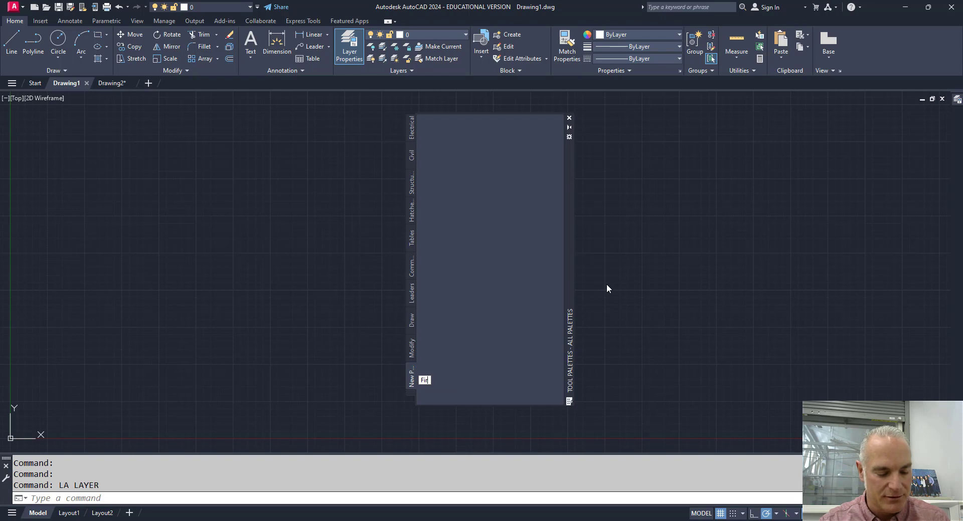
text(st Palet)
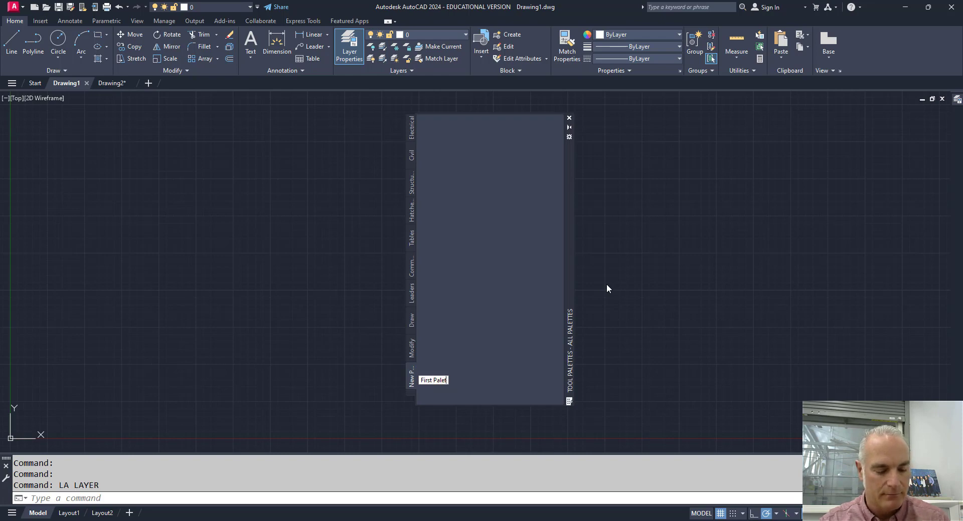
text(te)
key(Return)
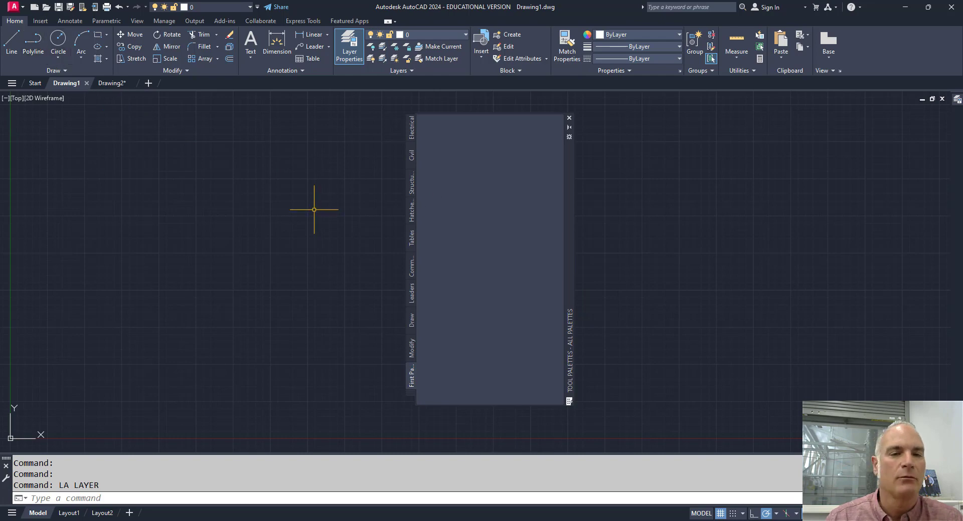
key(Escape)
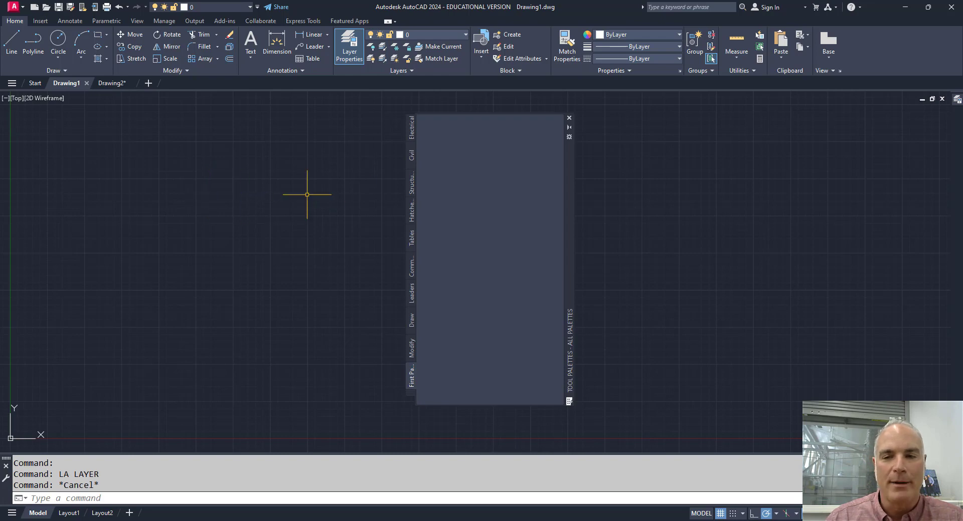
Step: Open command customization, search the command list for "polyline" and add the Polyline command to First Palette
right_click(569, 188)
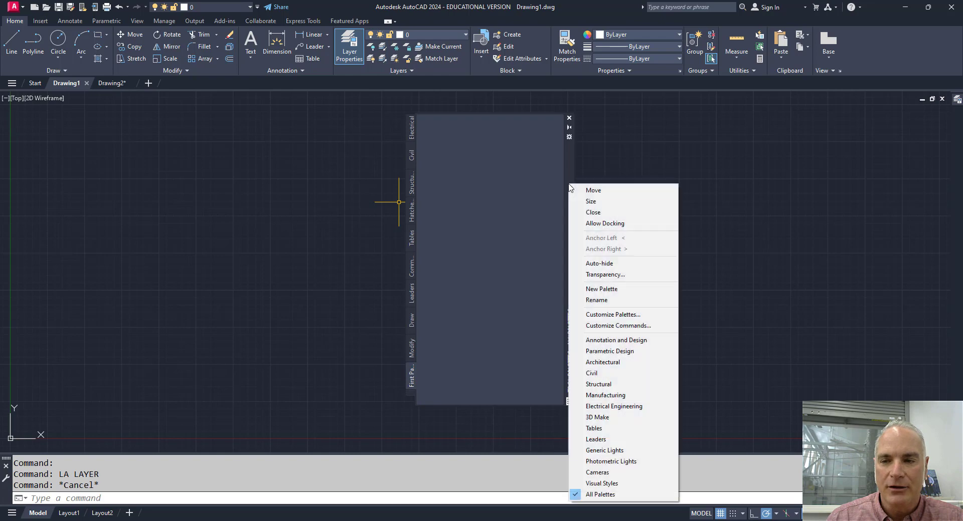
click(602, 327)
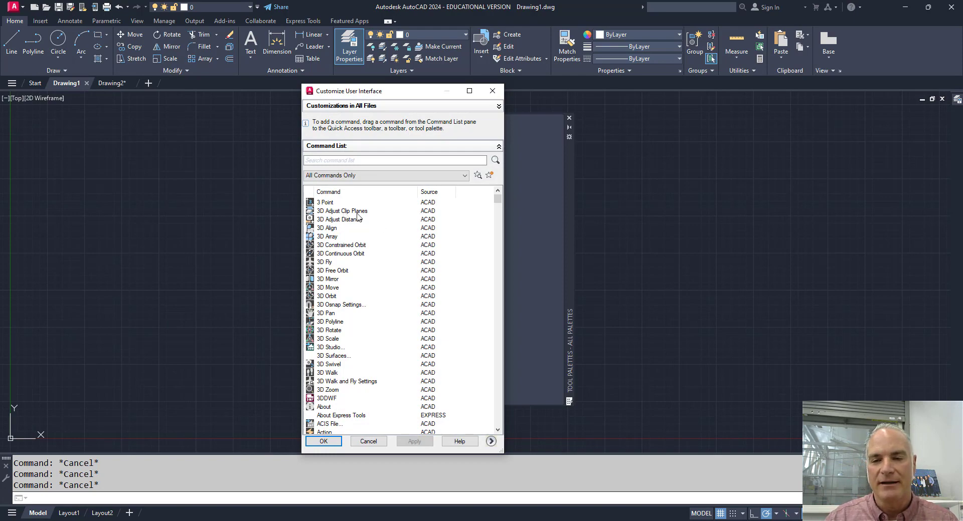
mouse_move(499, 201)
mouse_down()
mouse_move(498, 333)
mouse_move(498, 198)
mouse_up()
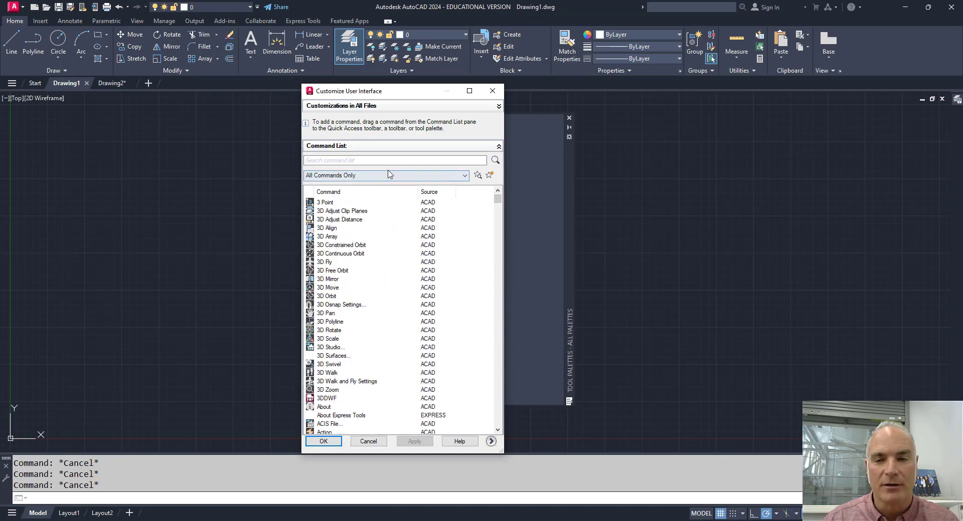
click(375, 162)
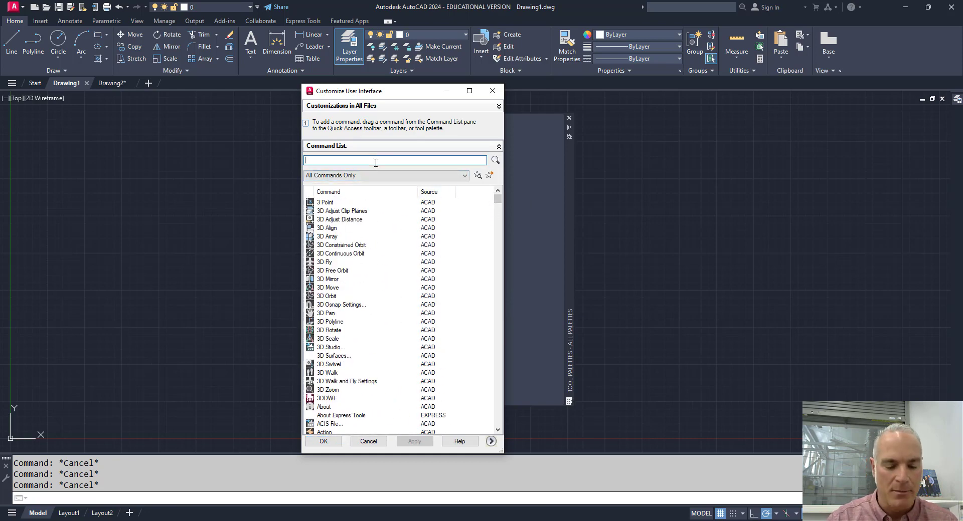
text(polyline)
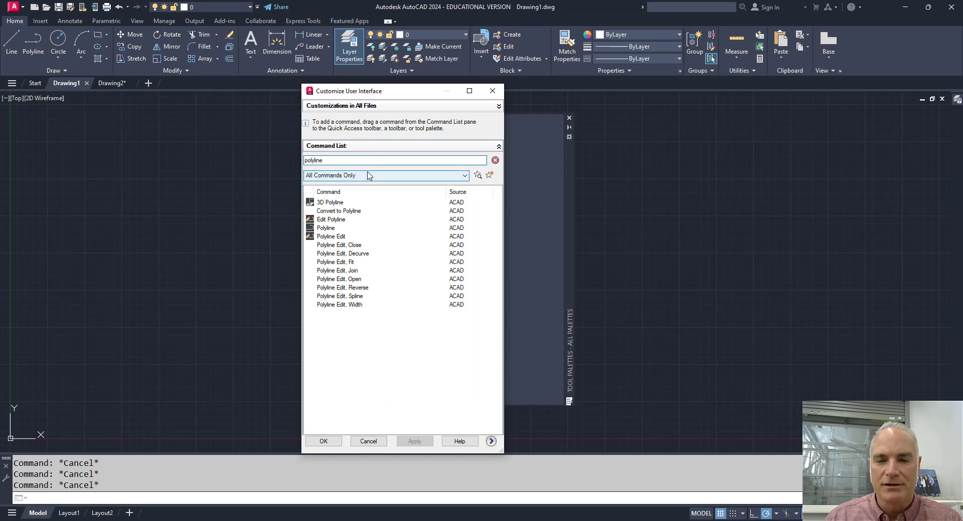
click(327, 229)
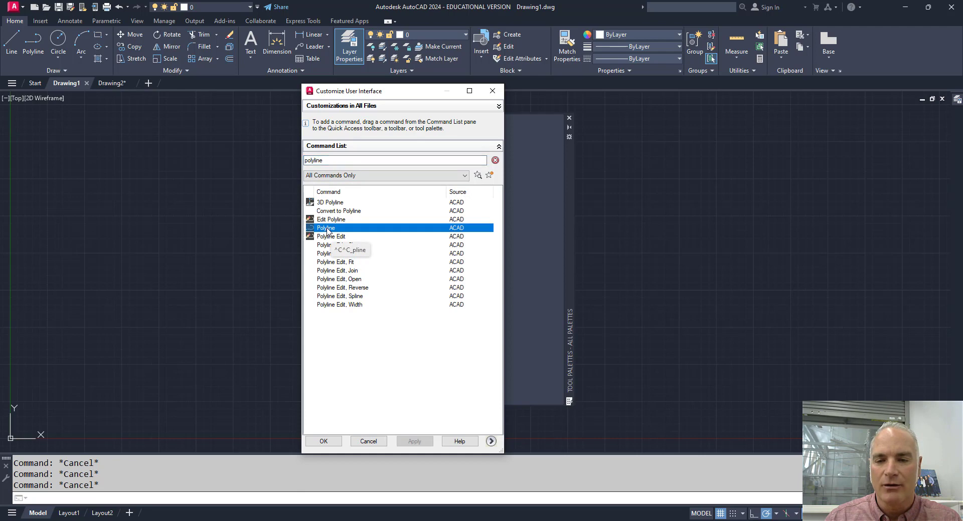
drag(327, 231, 520, 218)
Step: Move the Customize User Interface dialog off the palette, find and add the Erase command to First Palette, and close the dialog
drag(417, 97, 276, 104)
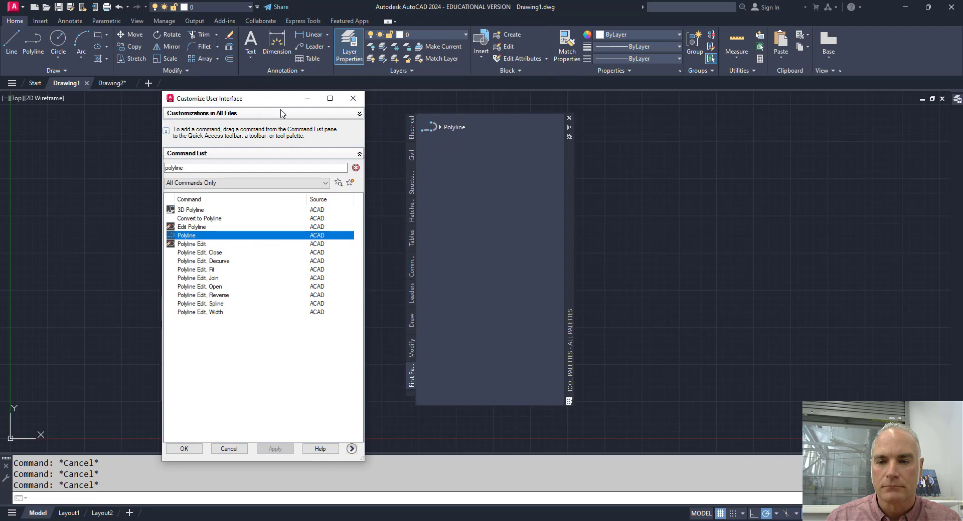
click(206, 168)
double_click(180, 168)
text(erase)
drag(184, 214, 447, 205)
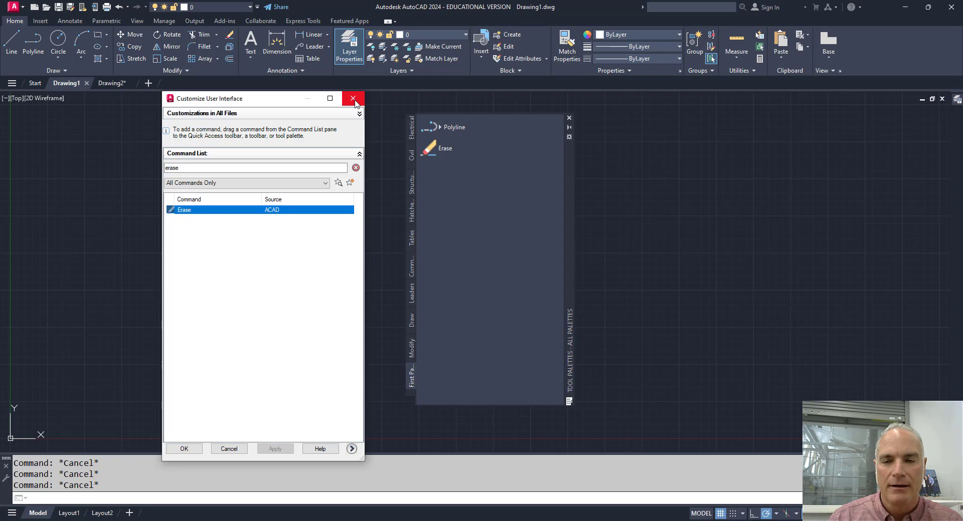
click(353, 98)
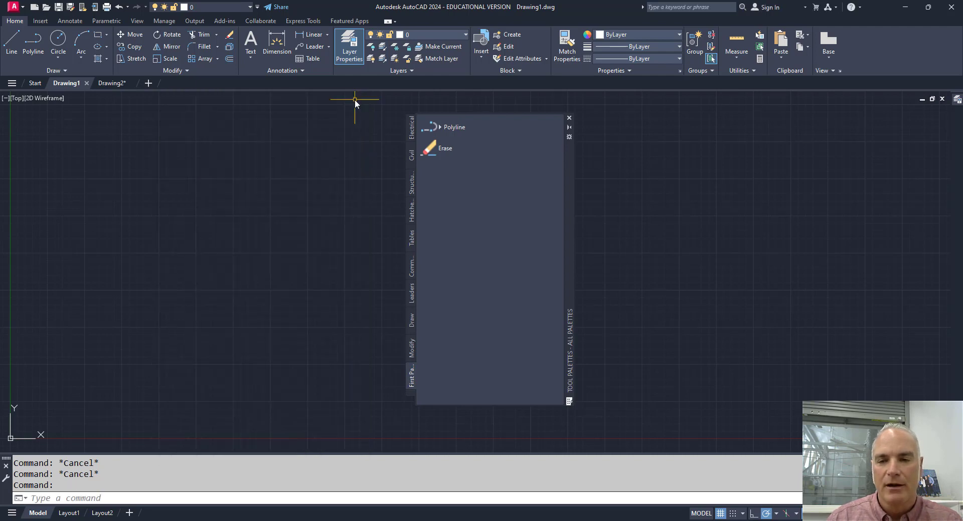
Step: Examine the flyout of related drawing commands on the Polyline tool in First Palette and dismiss it
click(440, 126)
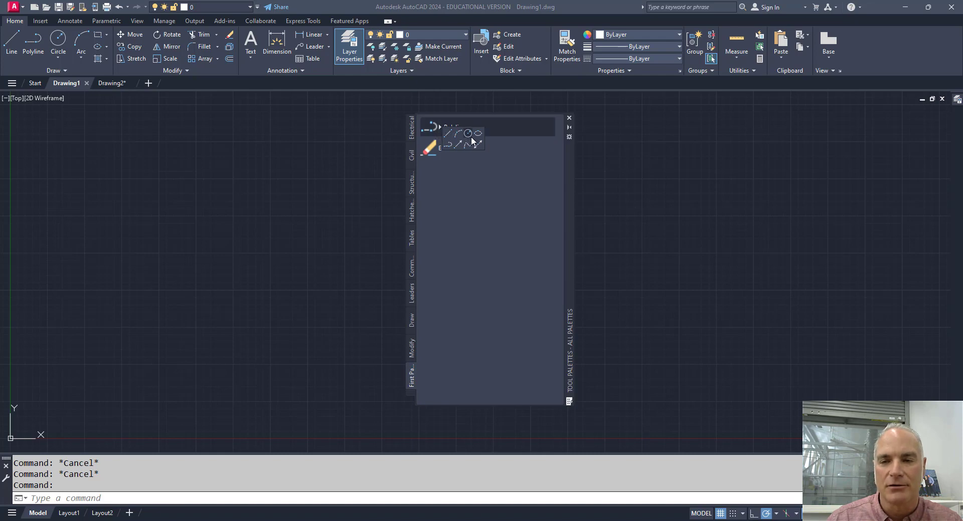
key(Escape)
key(Escape)
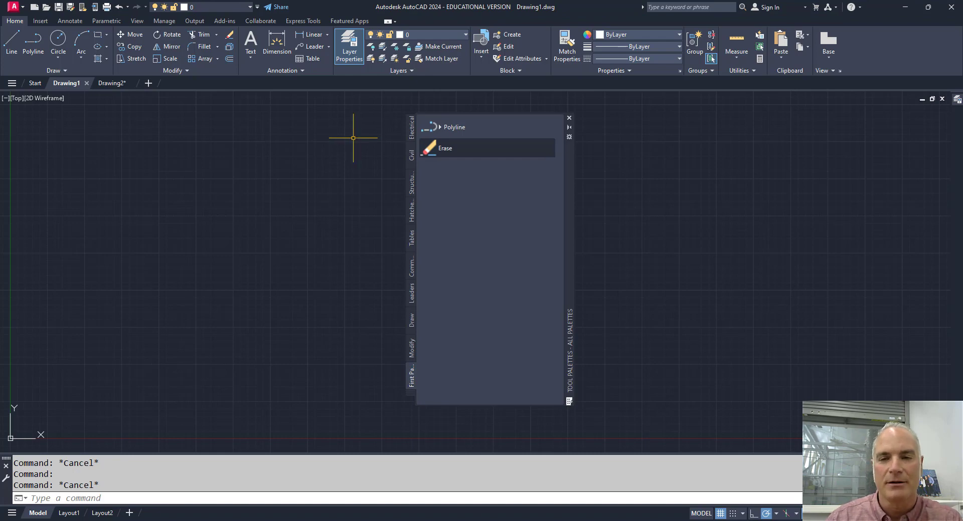
Step: Draw an open zigzag polyline of three segments beside the Tool Palettes using First Palette's Polyline tool
click(429, 127)
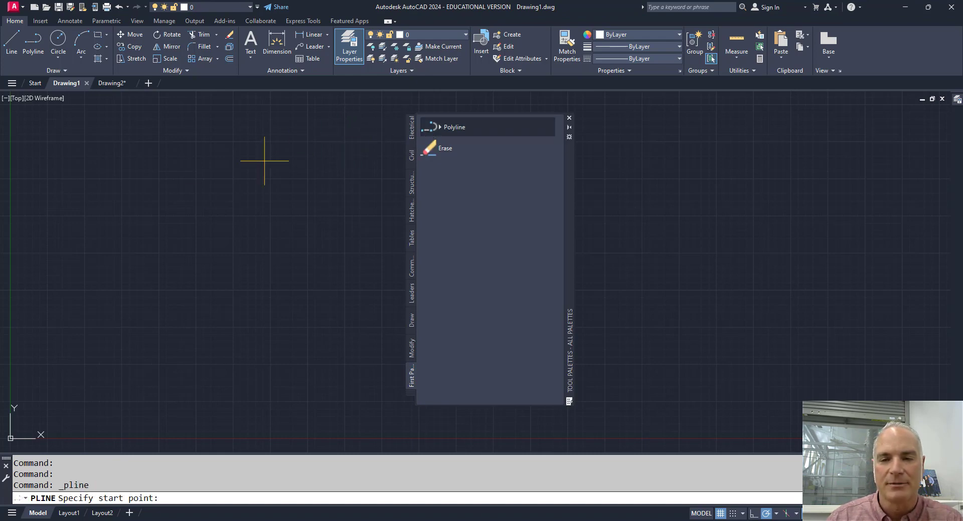
click(155, 216)
click(247, 200)
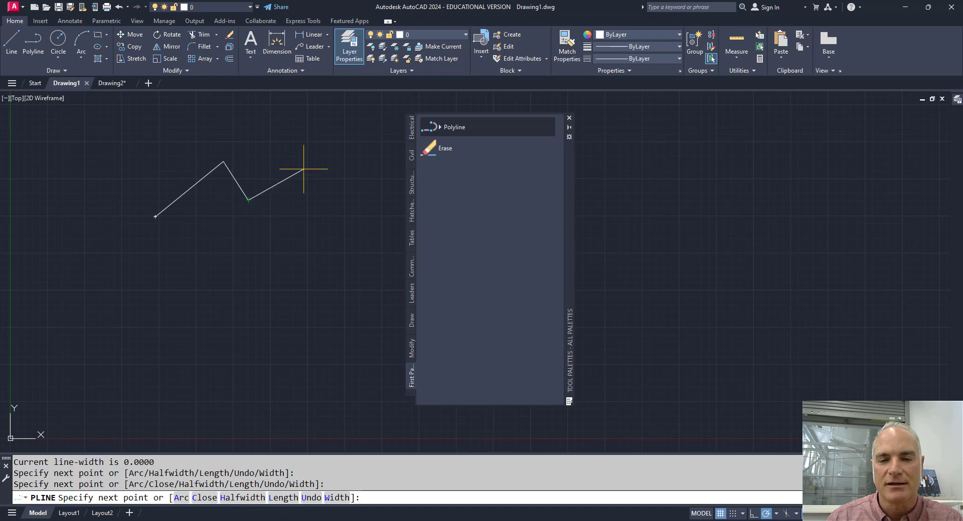
click(304, 169)
key(Escape)
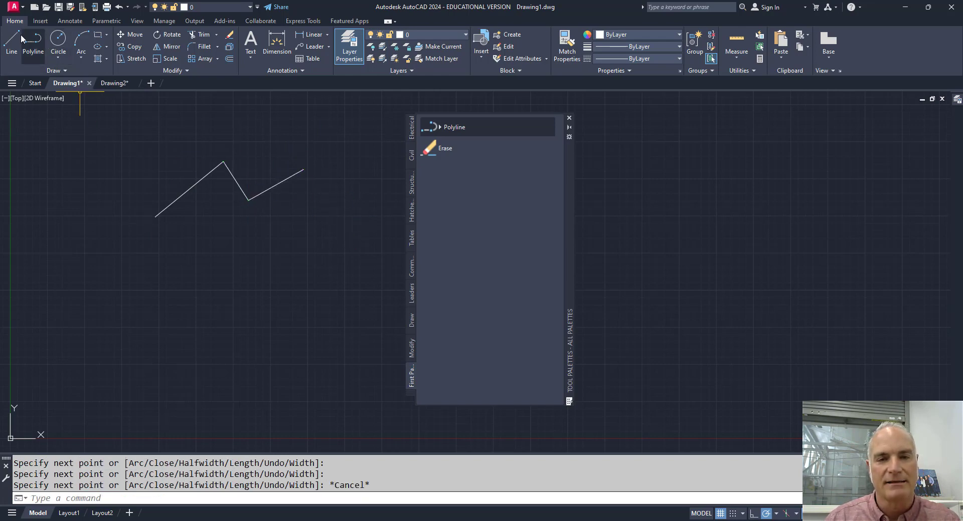
click(219, 164)
key(Escape)
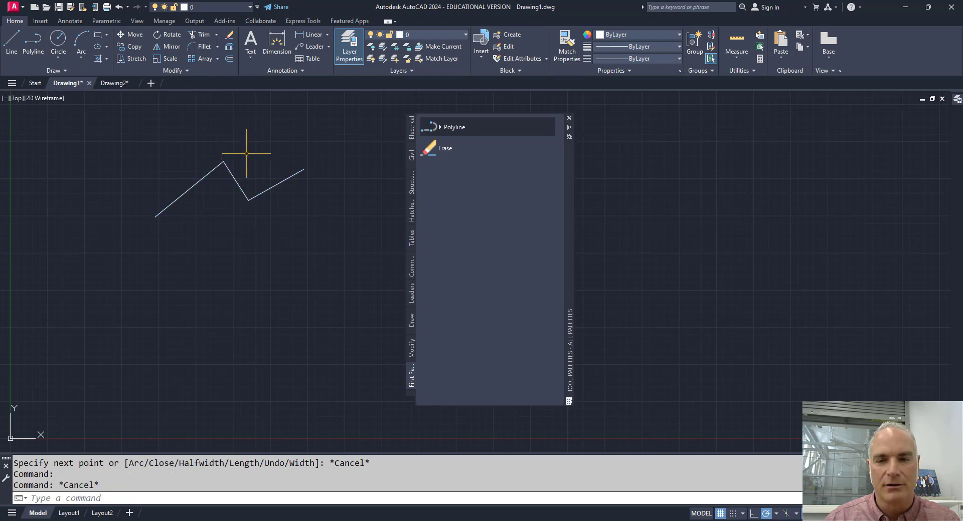
Step: Erase the zigzag polyline using First Palette's Erase tool
click(430, 150)
click(301, 172)
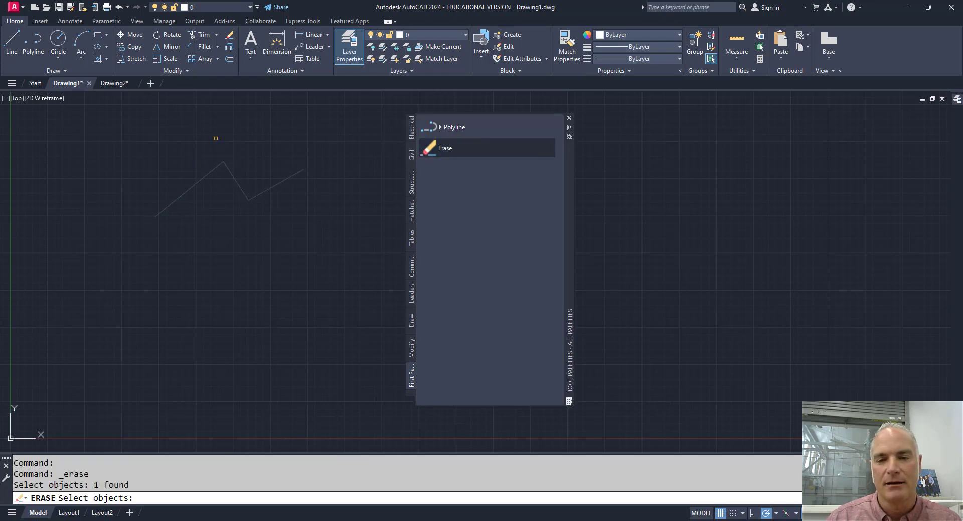
key(Return)
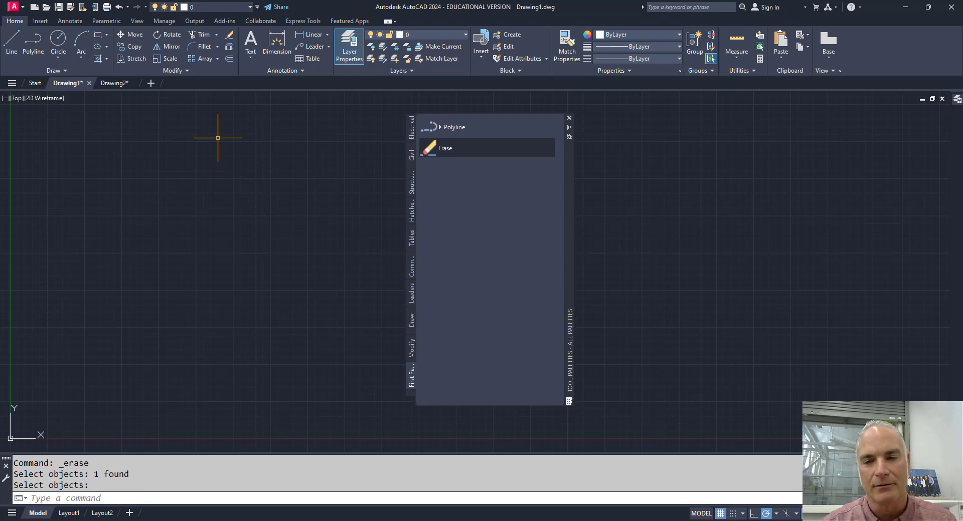
Step: Open the properties of First Palette's Polyline tool and set Use flyout to No
right_click(448, 129)
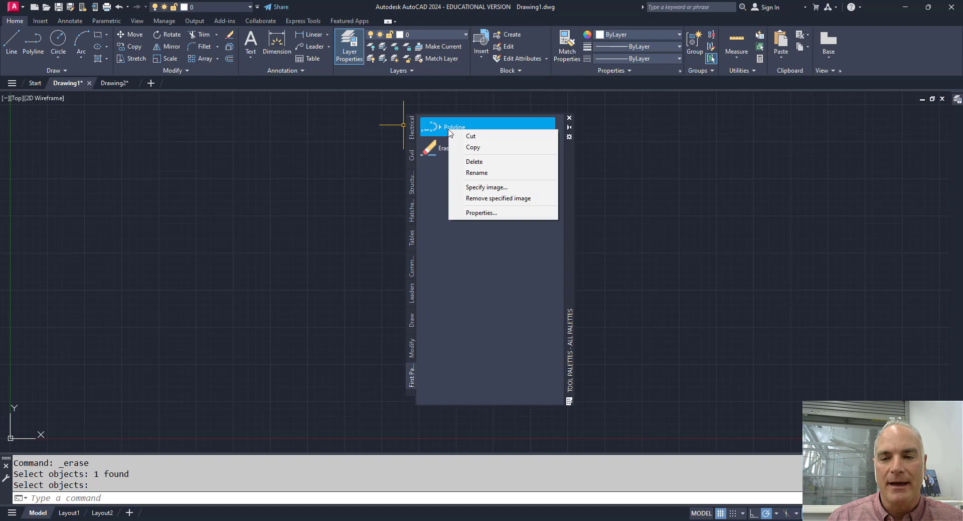
click(482, 213)
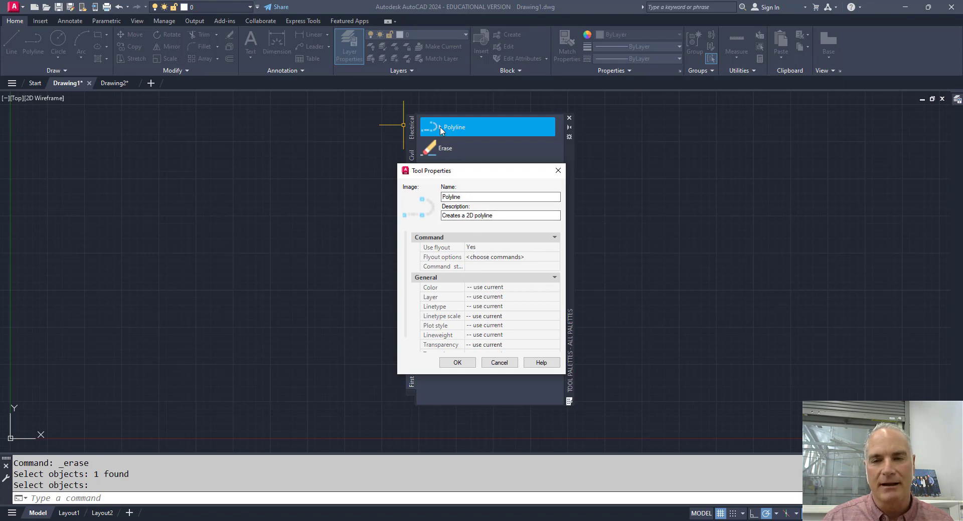
click(484, 249)
click(484, 249)
click(472, 265)
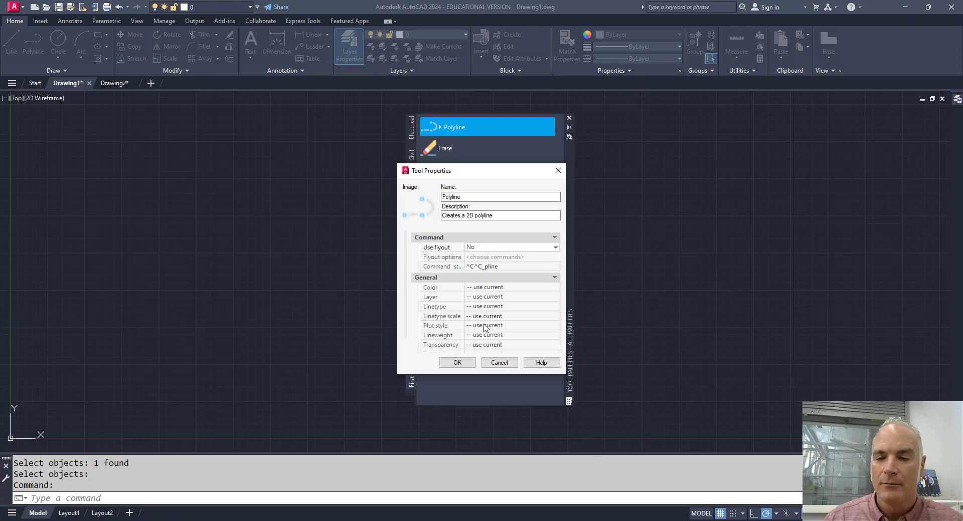
Step: Review the Polyline tool's general properties and set its color to Yellow
scroll(484, 331, down, 1)
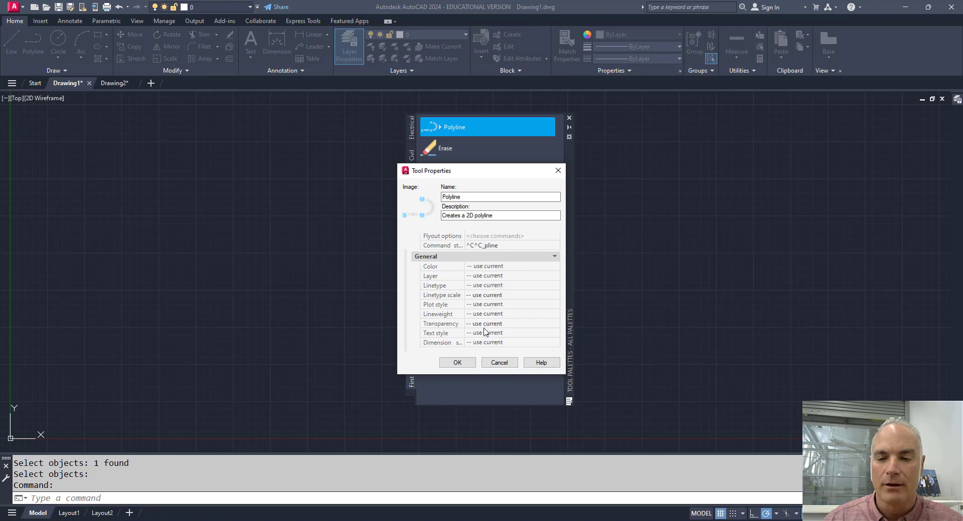
scroll(484, 331, up, 1)
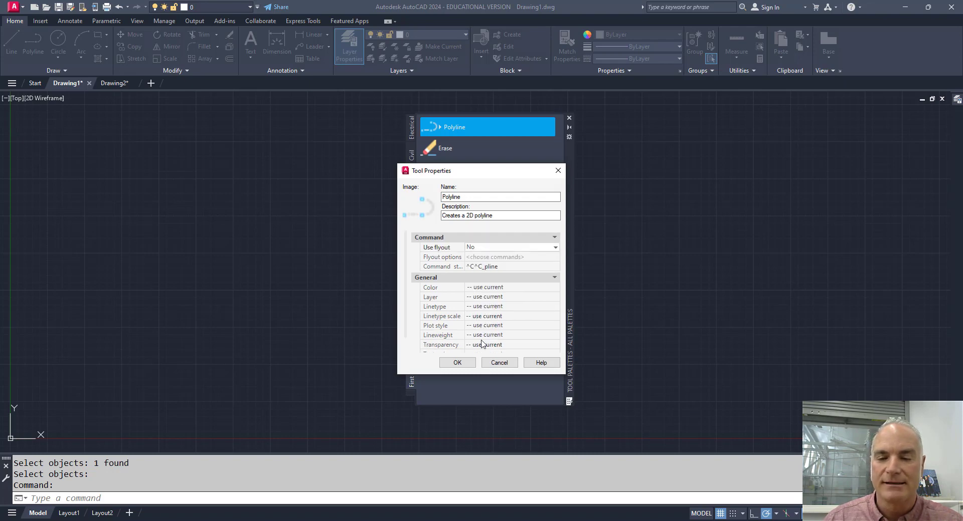
click(482, 290)
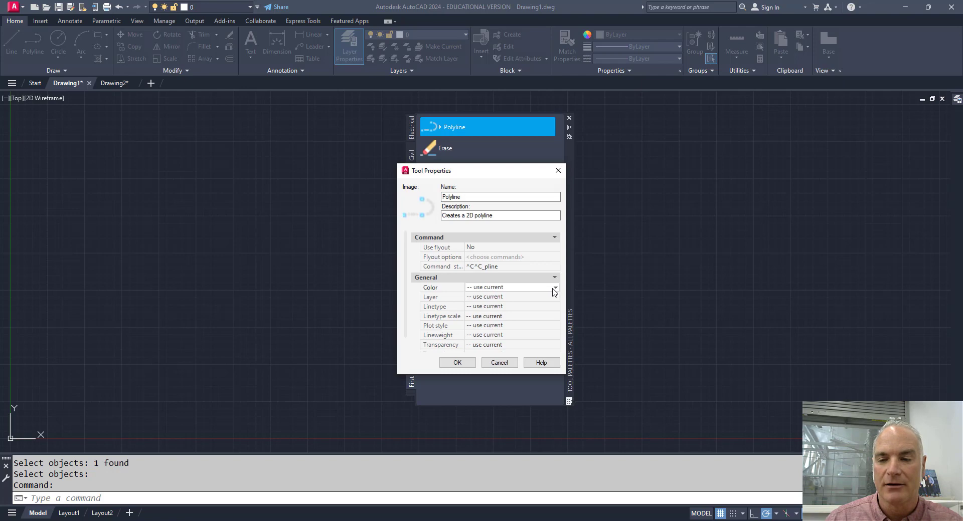
click(554, 289)
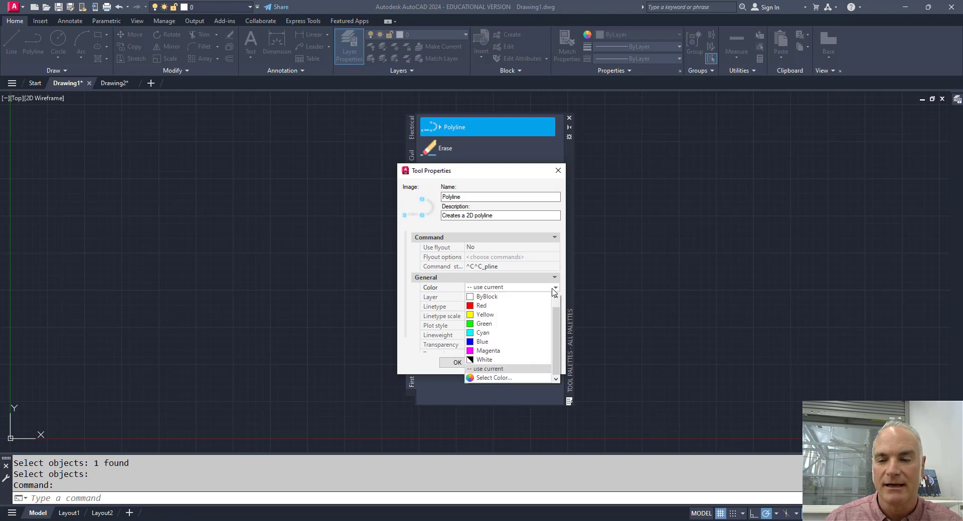
click(506, 316)
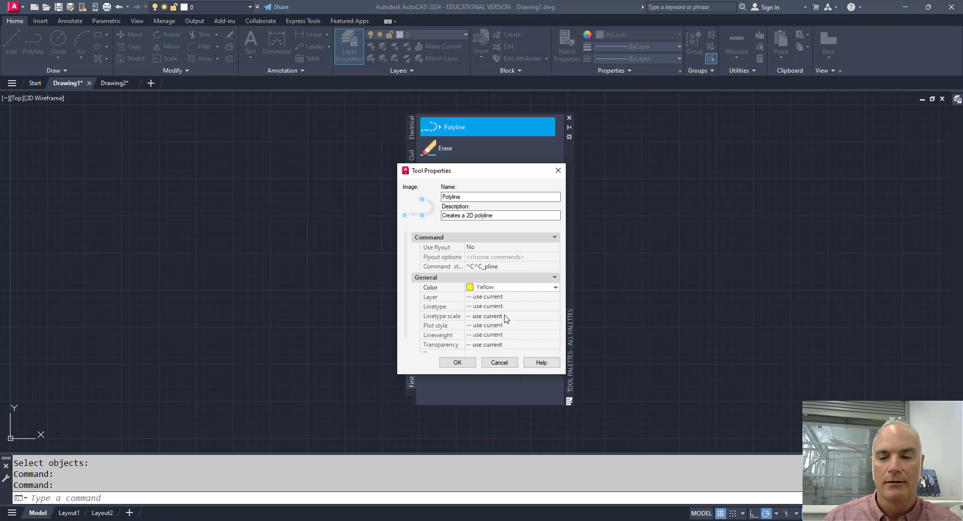
Step: Rename the tool to Yellow Polyline and accept the tool property changes
click(468, 196)
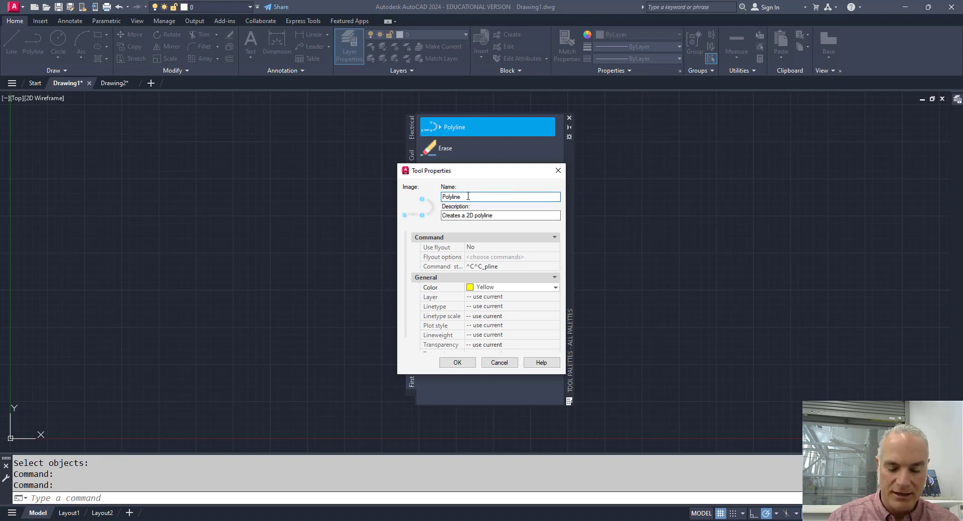
key(Home)
text(Yellow)
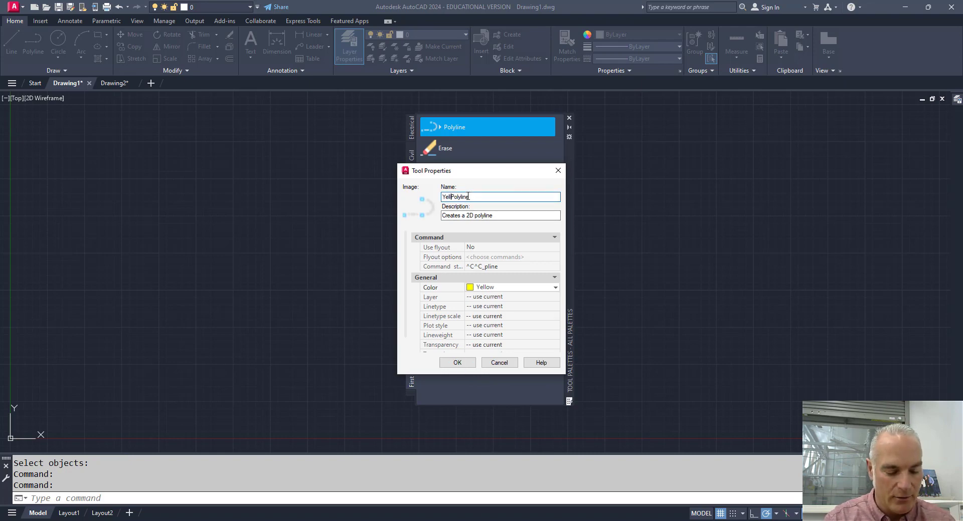
key(Return)
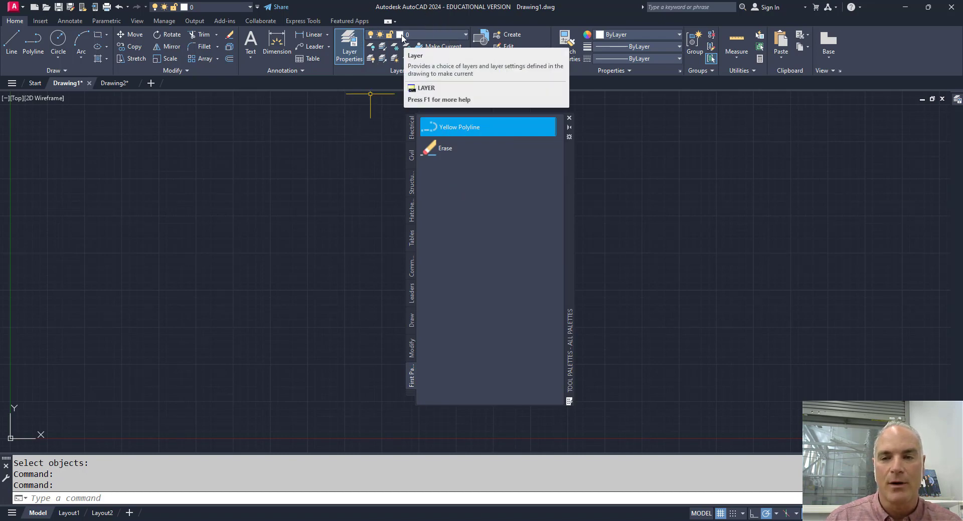
Step: Draw an open zigzag of three segments beside the Tool Palettes using the Yellow Polyline tool
click(450, 129)
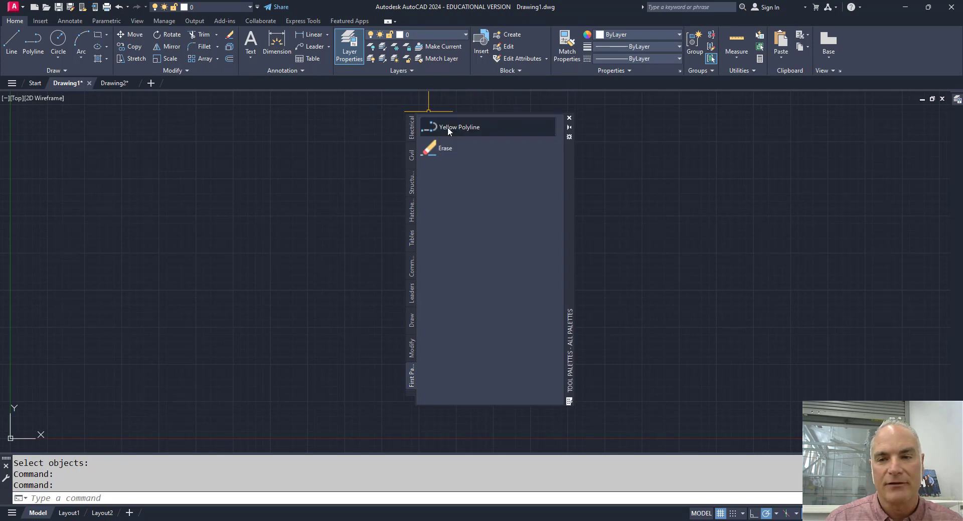
click(95, 266)
click(200, 178)
click(234, 240)
click(291, 197)
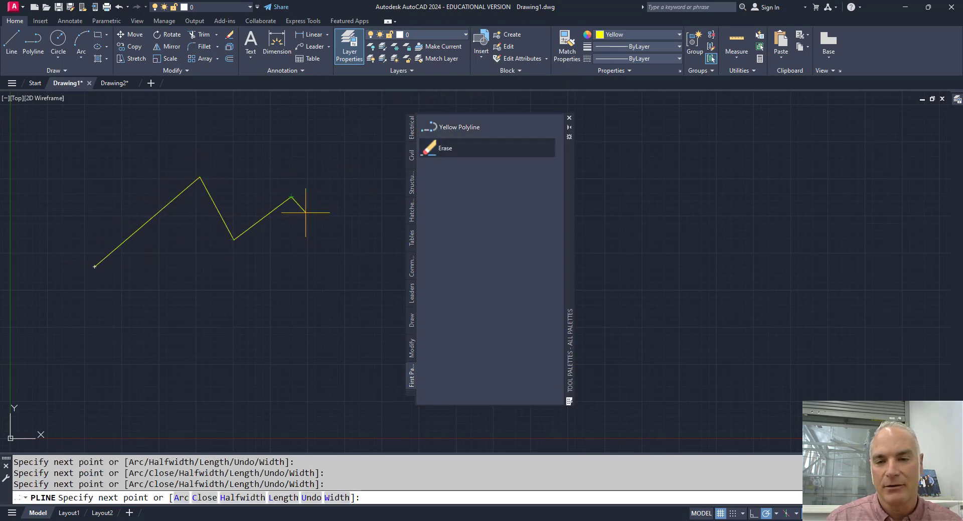
key(Escape)
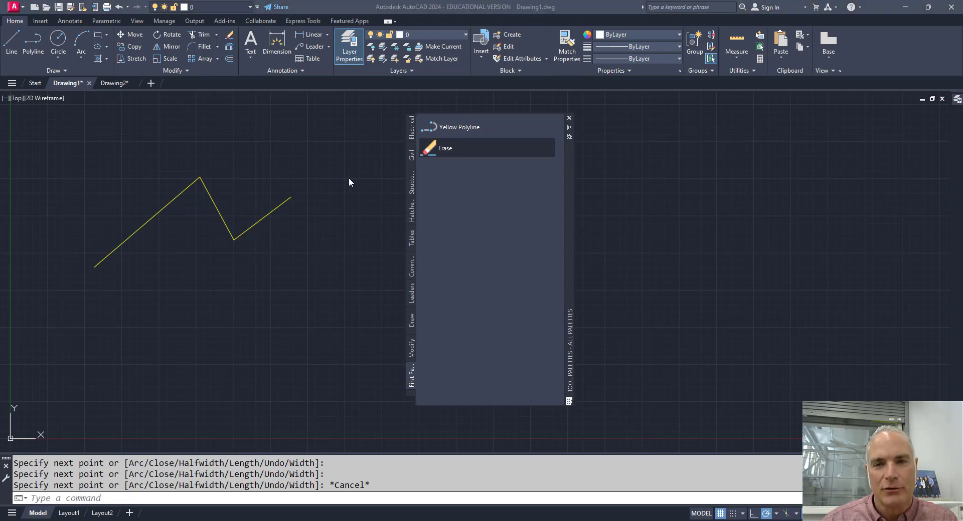
Step: Delete the Erase and Yellow Polyline tools from First Palette, confirming both removals
right_click(444, 149)
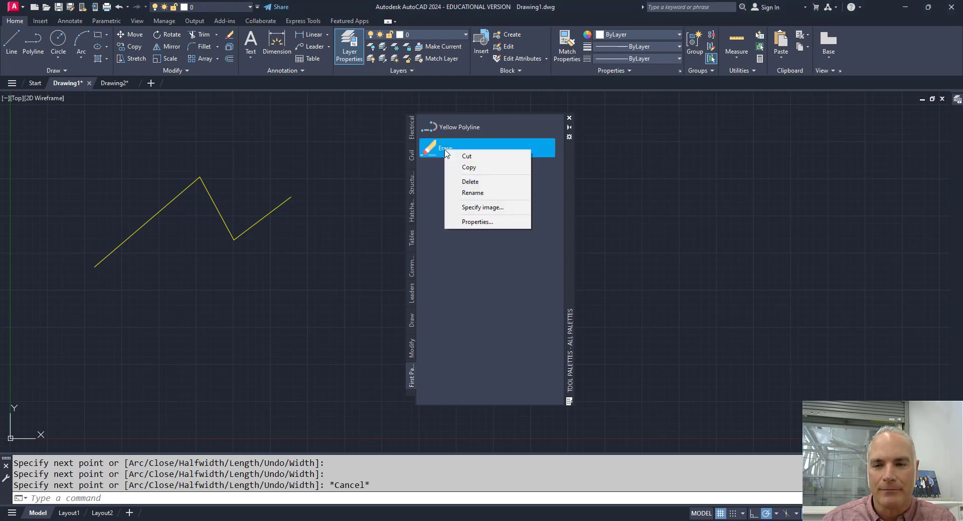
click(471, 183)
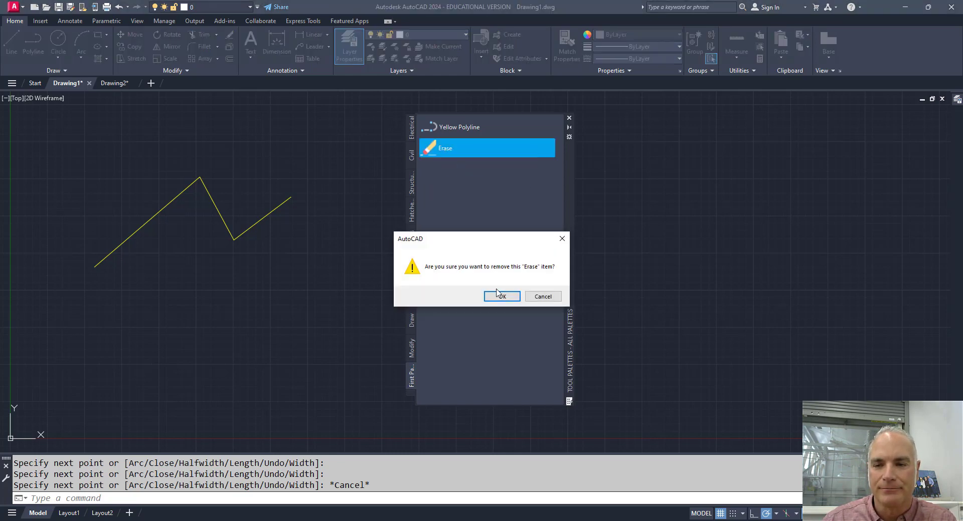
click(500, 296)
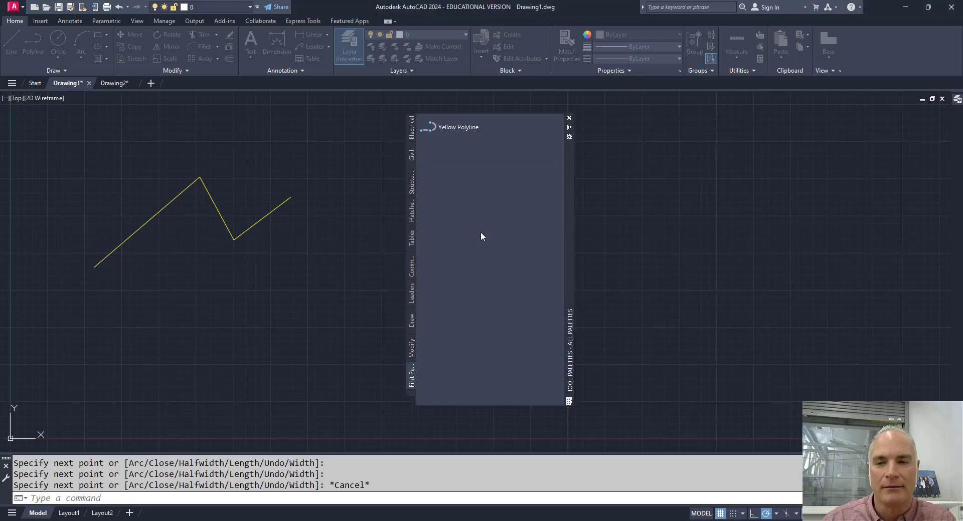
right_click(449, 129)
click(467, 160)
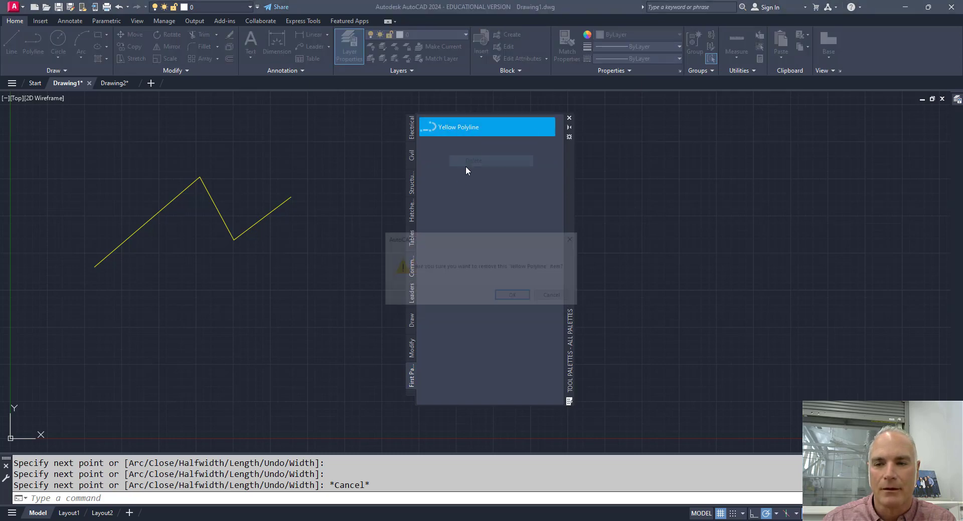
click(514, 297)
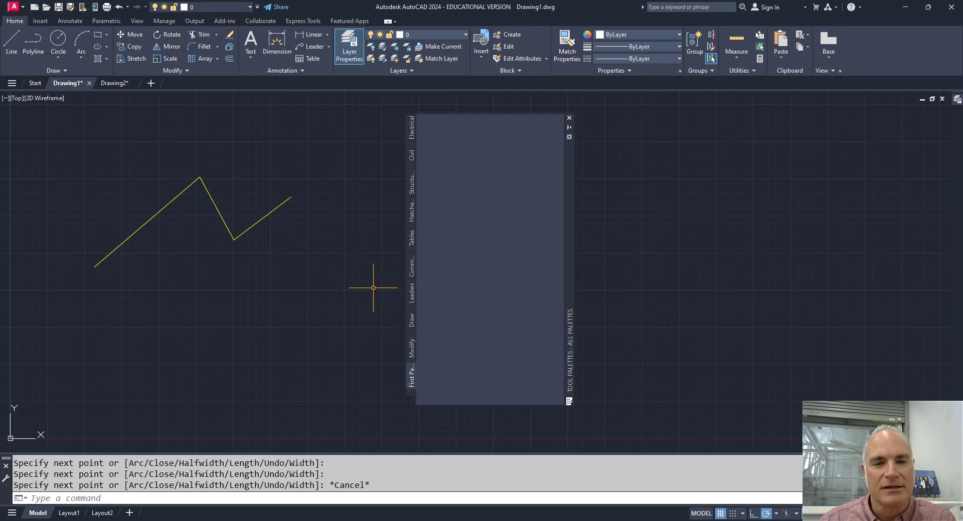
Step: Switch to Drawing2 and move the Tool Palettes window aside to free space on the layout sheet
click(118, 83)
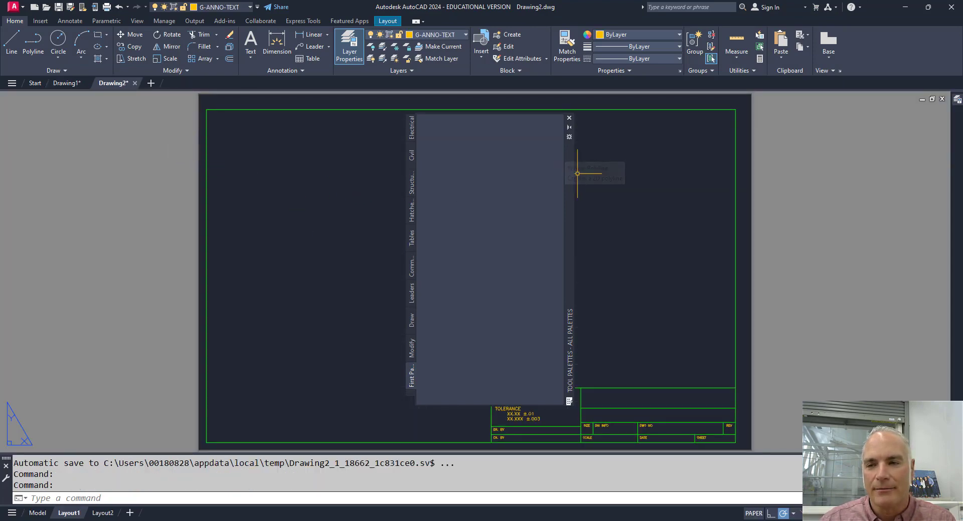
drag(570, 174, 659, 172)
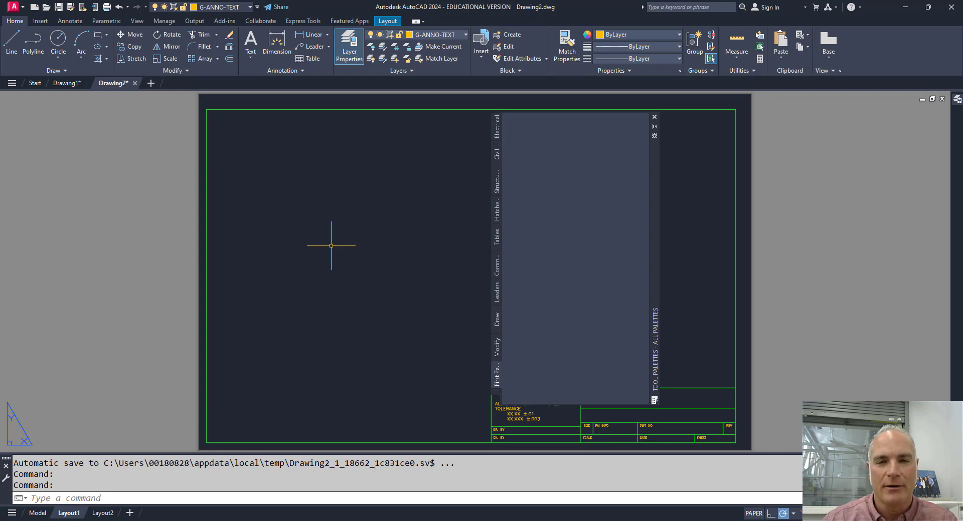
Step: Create a rectangular viewport in the open area of Layout1 using MVIEW
text(mv)
key(Return)
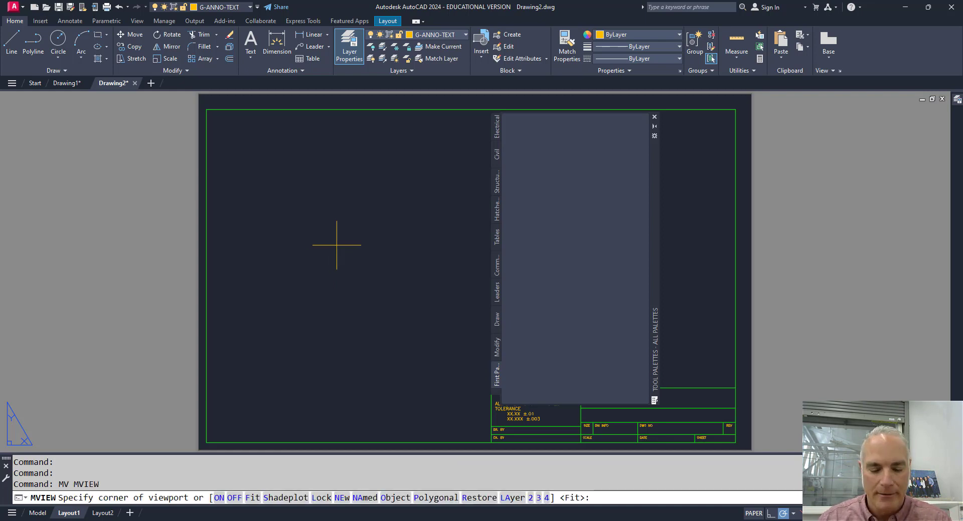
click(281, 175)
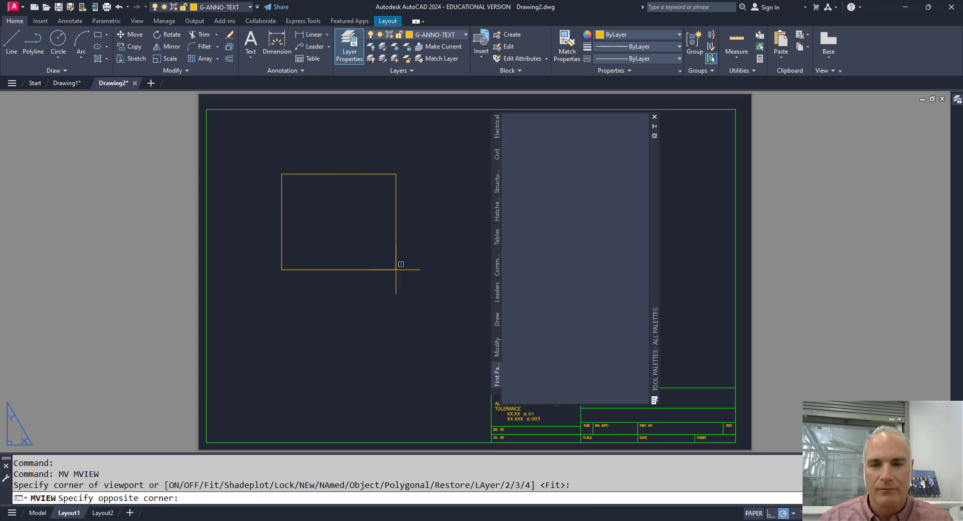
click(429, 292)
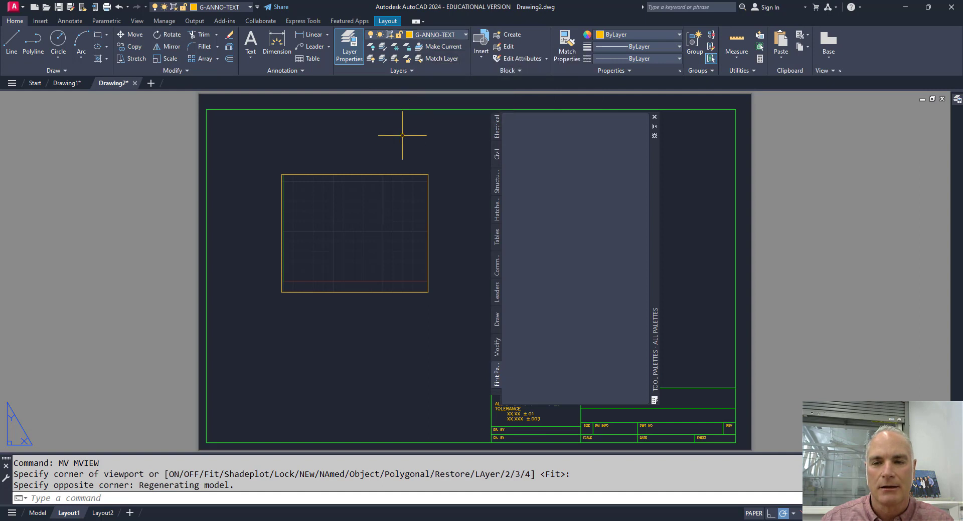
Step: Assign the rectangular viewport to layer G-ANNO-VPRT, clear the selection, and delete the viewport
click(394, 174)
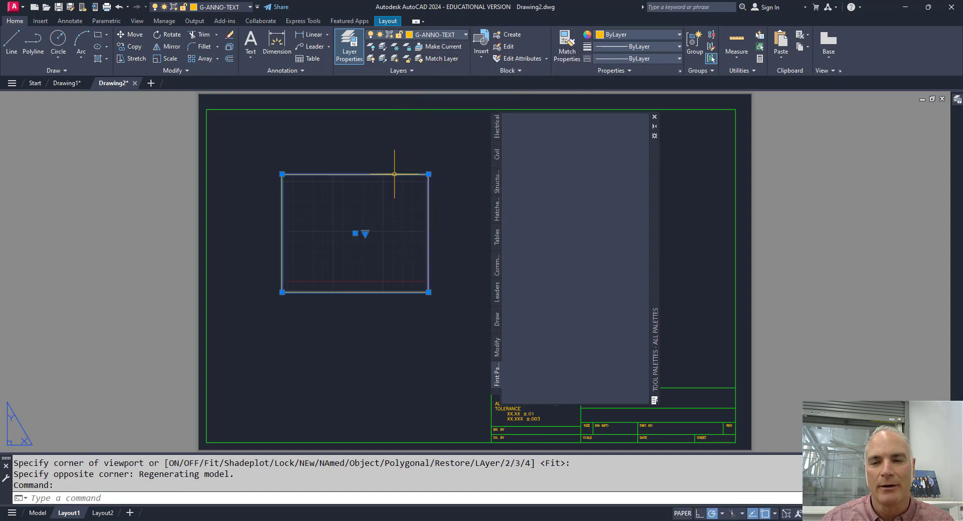
click(426, 35)
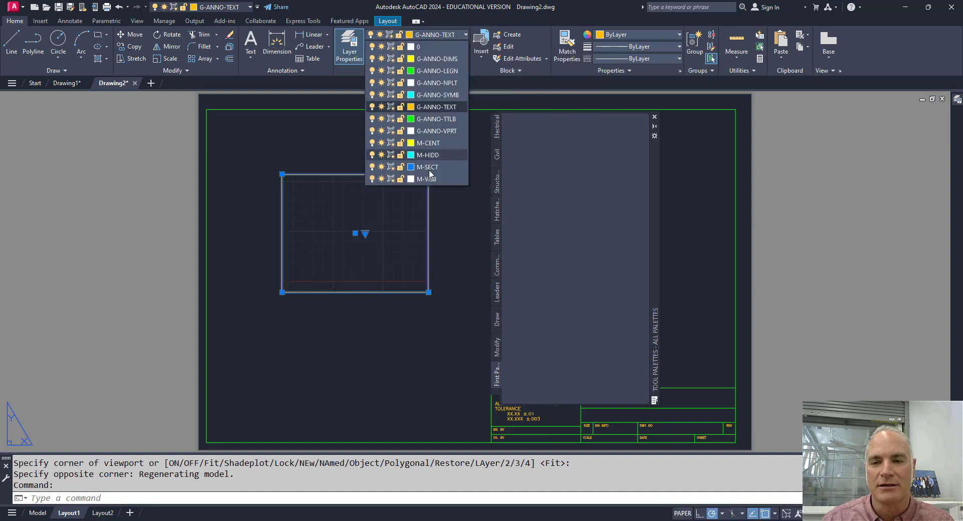
click(438, 131)
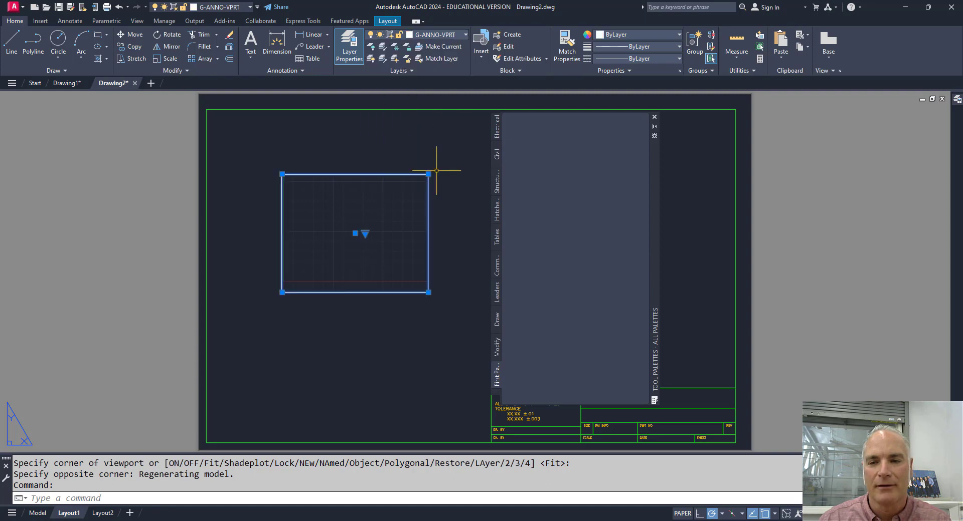
key(Escape)
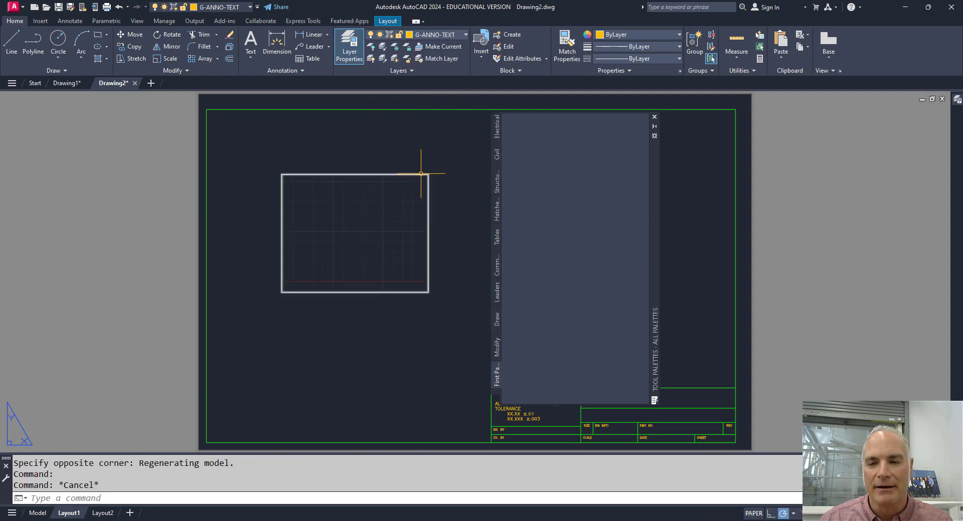
click(424, 174)
key(Delete)
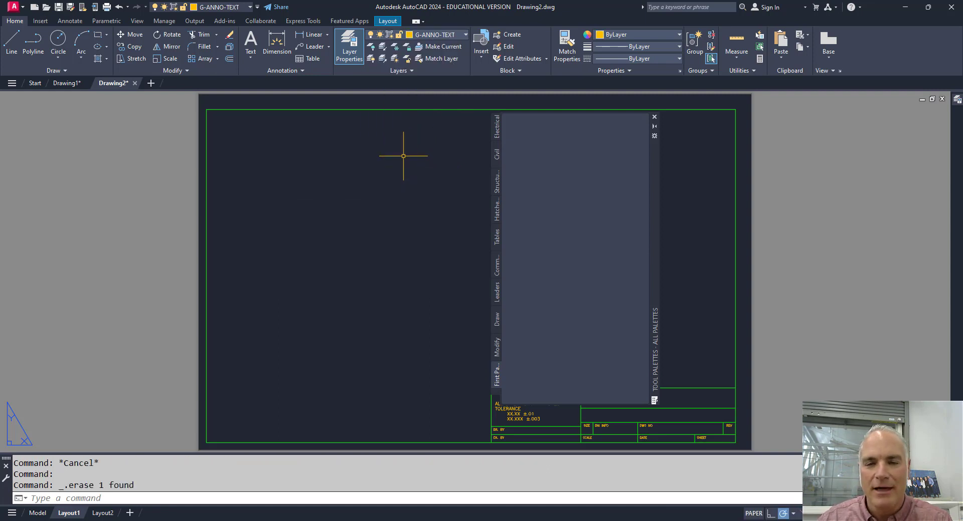
Step: Create a six-sided L-shaped viewport on Layout1 using MVIEW's Polygonal option, with the notch at its lower-left corner
text(MV)
key(Return)
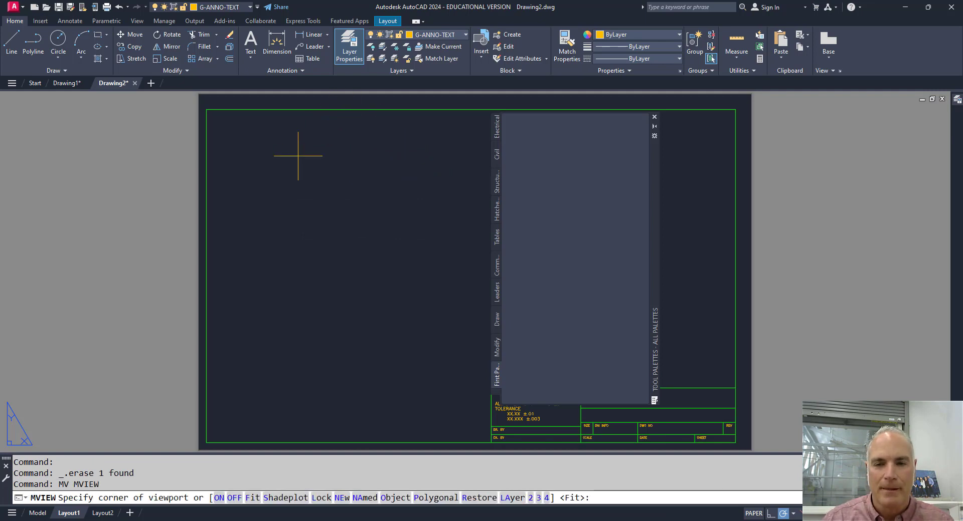
text(p)
key(Return)
click(278, 189)
click(396, 188)
click(396, 274)
click(347, 274)
click(347, 248)
mouse_move(278, 189)
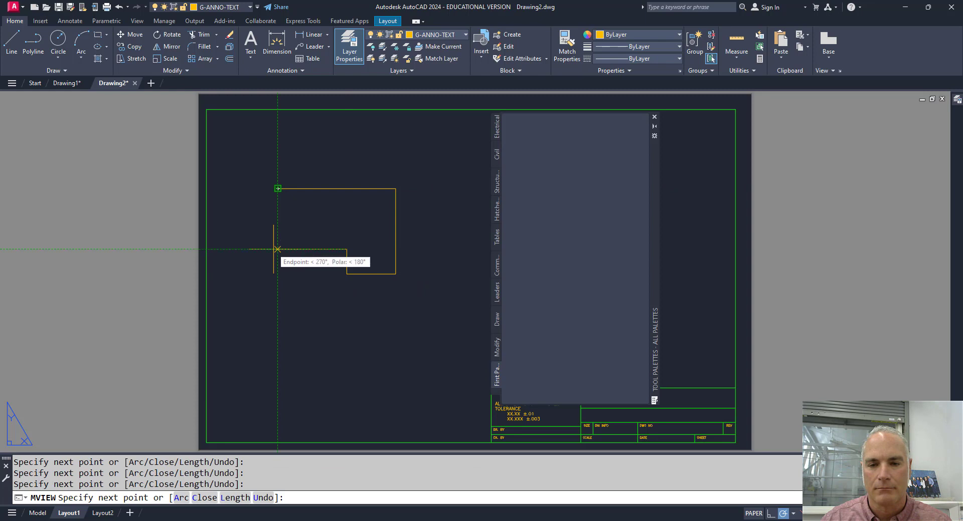
click(278, 249)
key(Return)
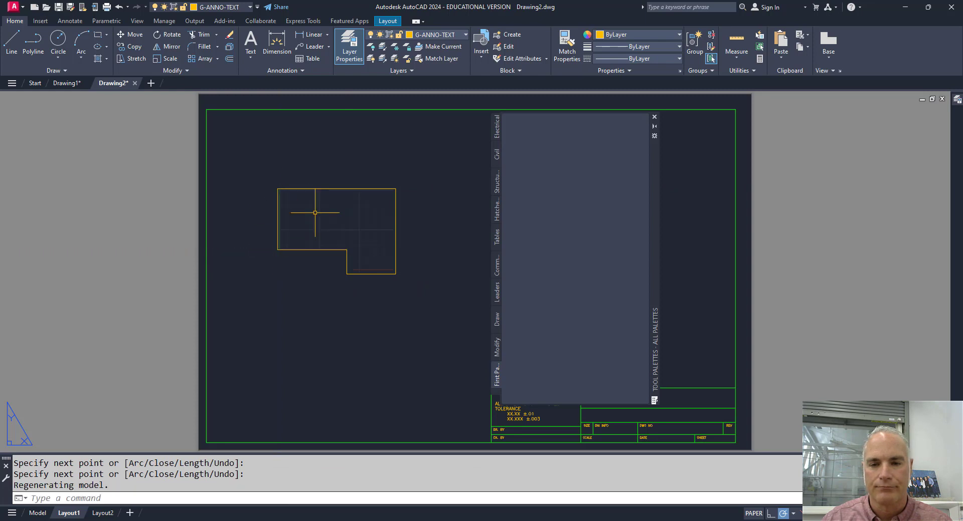
Step: Assign the L-shaped polygonal viewport to layer G-ANNO-VPRT
click(374, 188)
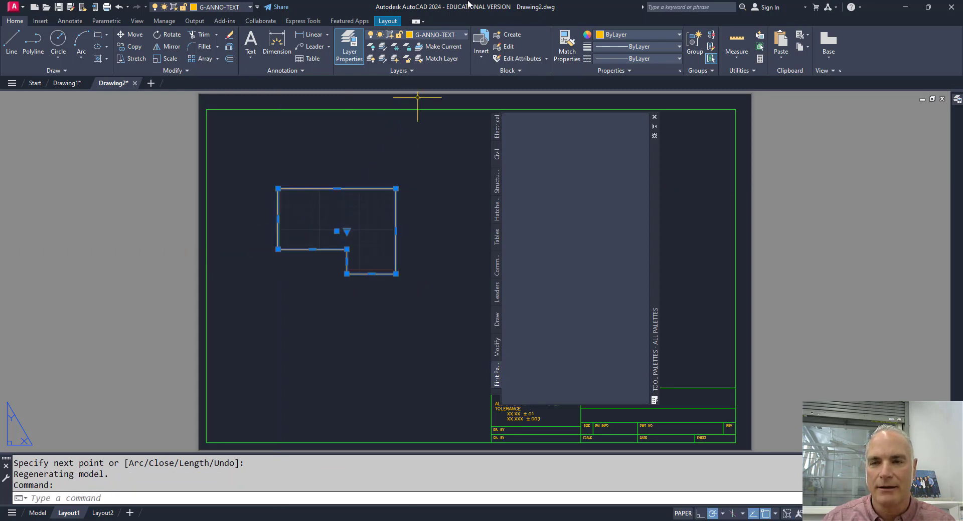
click(450, 34)
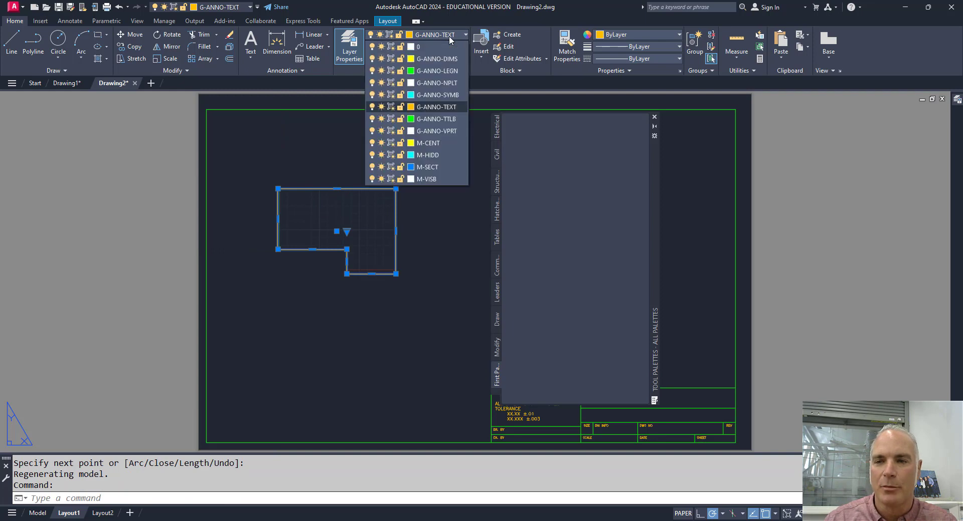
click(441, 131)
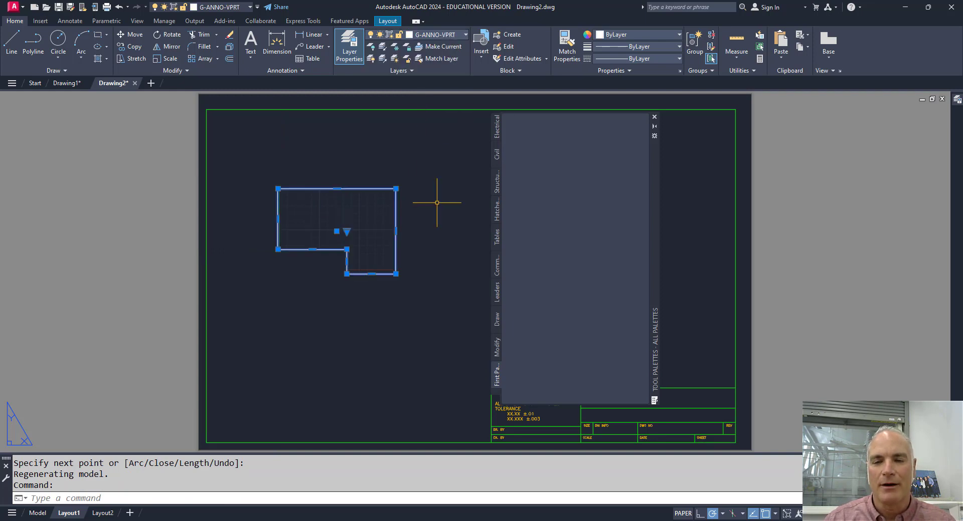
Step: Add the L-shaped viewport from Layout1 to the First Palette as a tool
key(Escape)
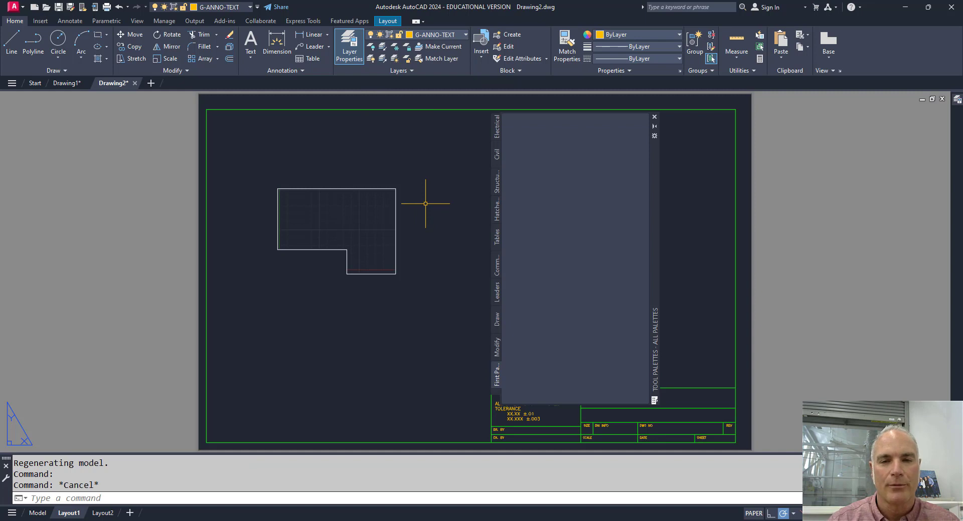
click(389, 188)
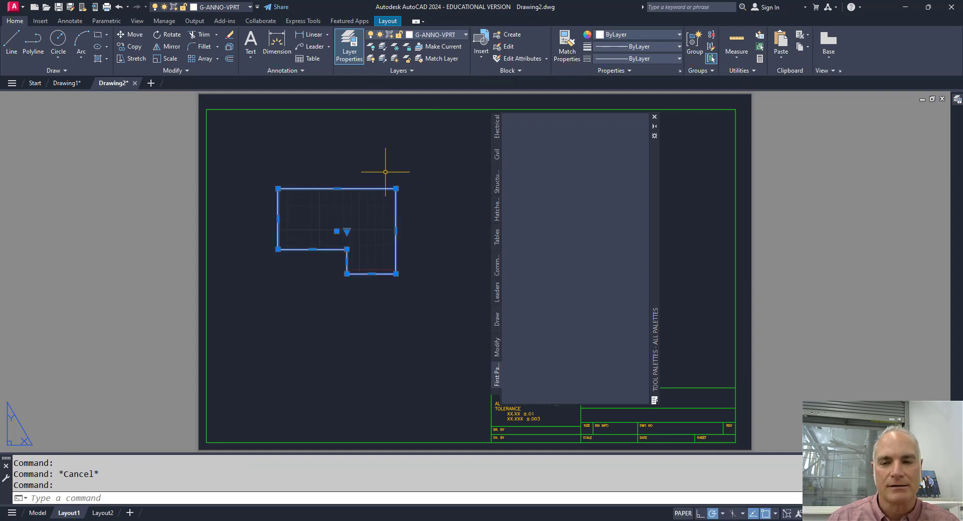
drag(385, 188, 528, 161)
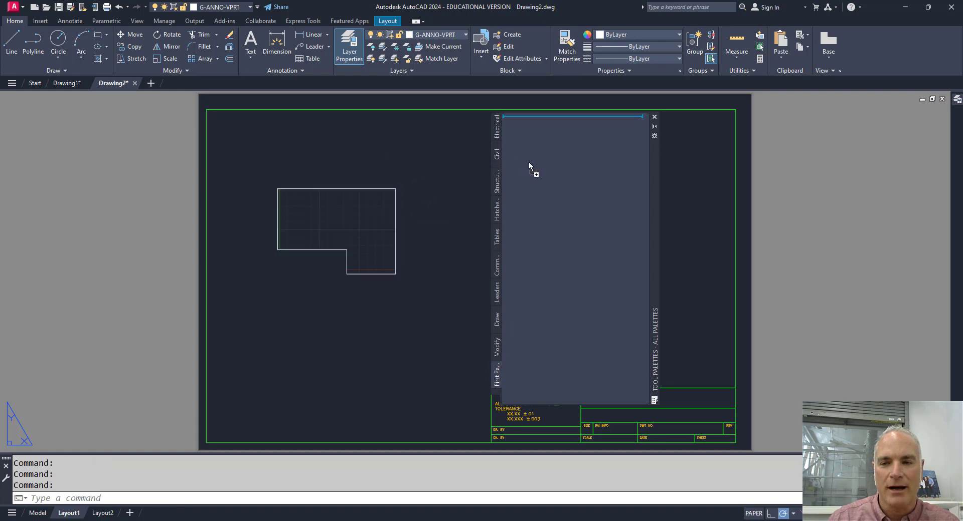
drag(532, 165, 532, 166)
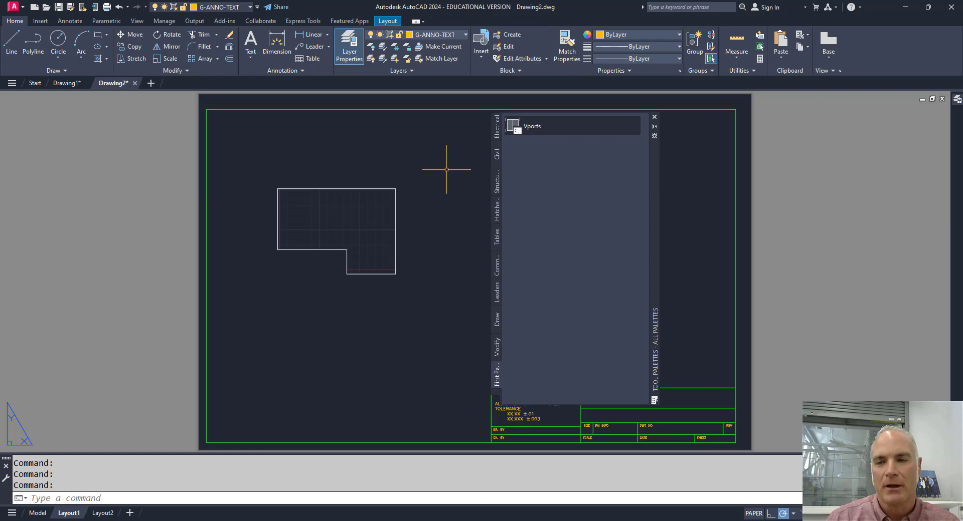
Step: Review the Vports tool's properties, checking its command string and assigned layer
right_click(522, 125)
click(554, 200)
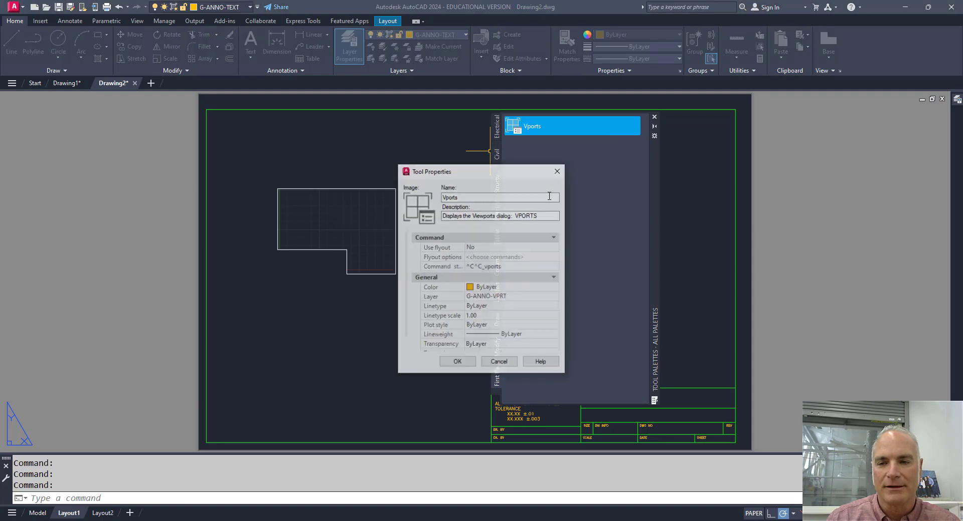
click(468, 198)
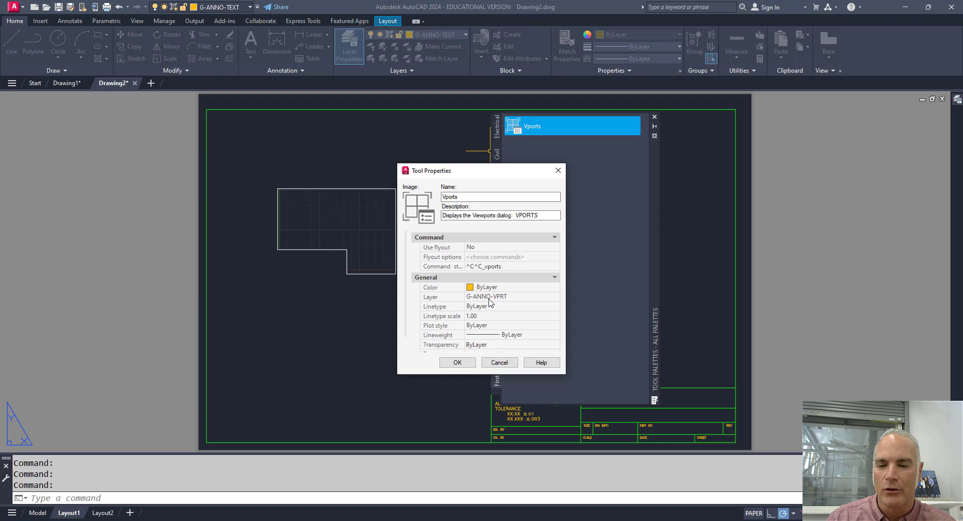
click(459, 364)
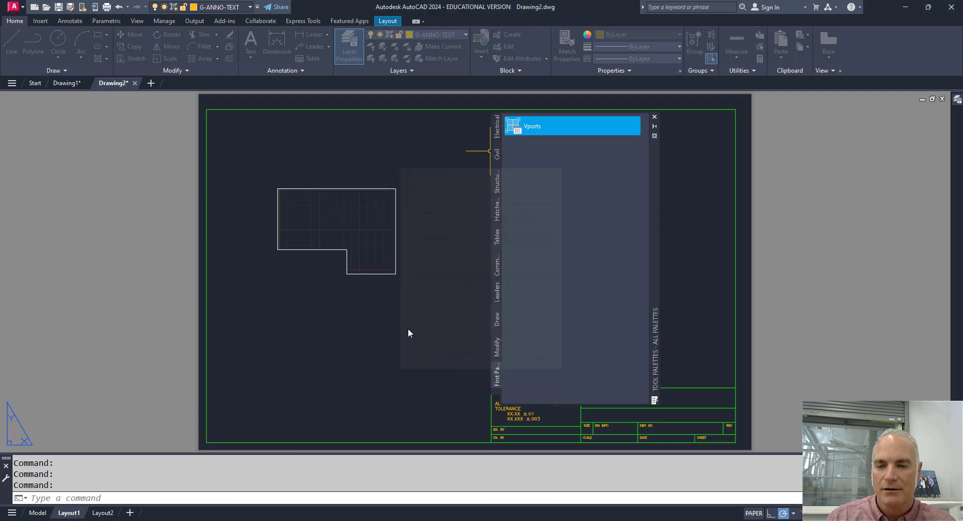
Step: Delete the L-shaped polygonal viewport from Layout1
click(399, 305)
click(356, 253)
key(Delete)
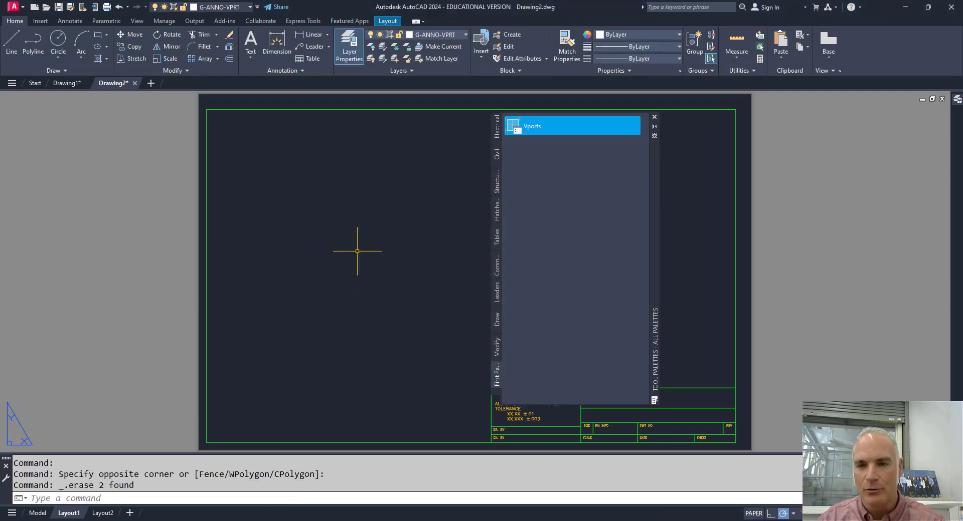
Step: Make M-SECT the current layer and create a Single rectangular viewport in the open area of Layout1 using the palette's Vports tool
click(435, 36)
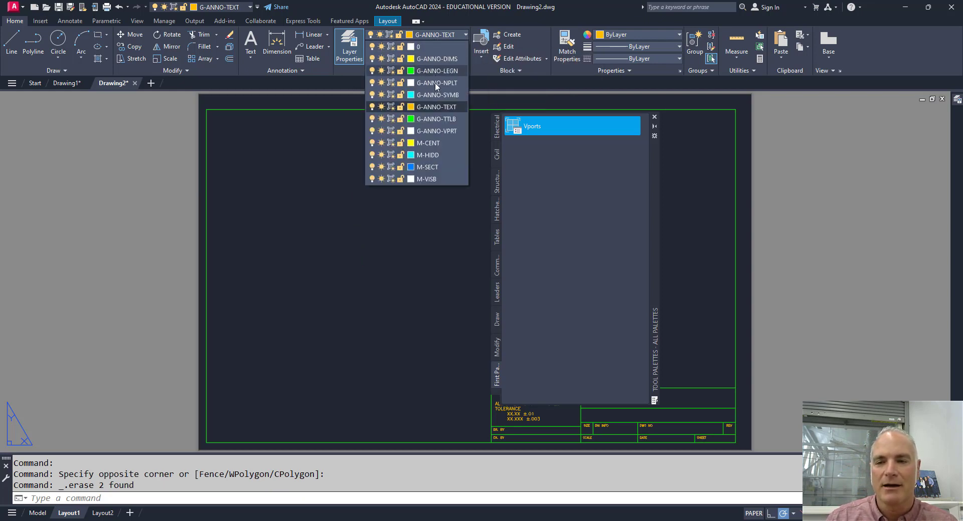
click(431, 166)
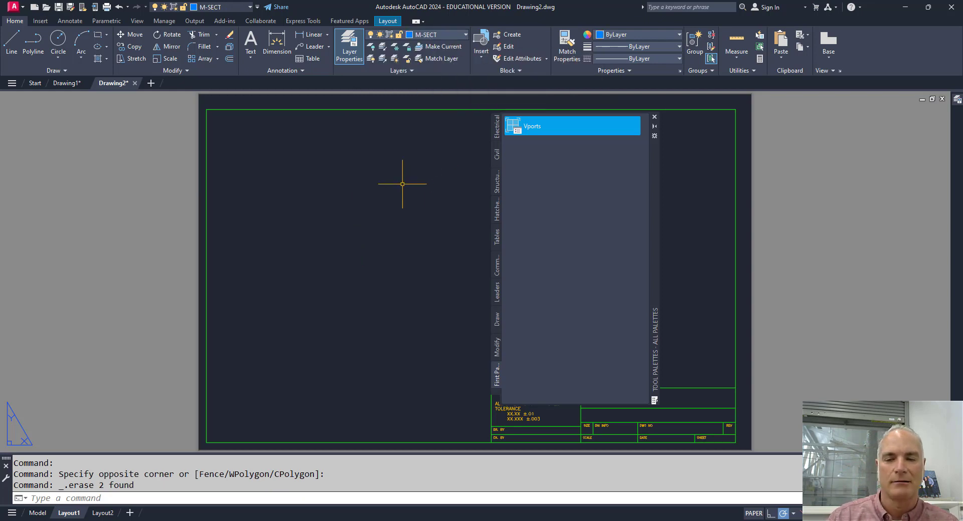
click(525, 132)
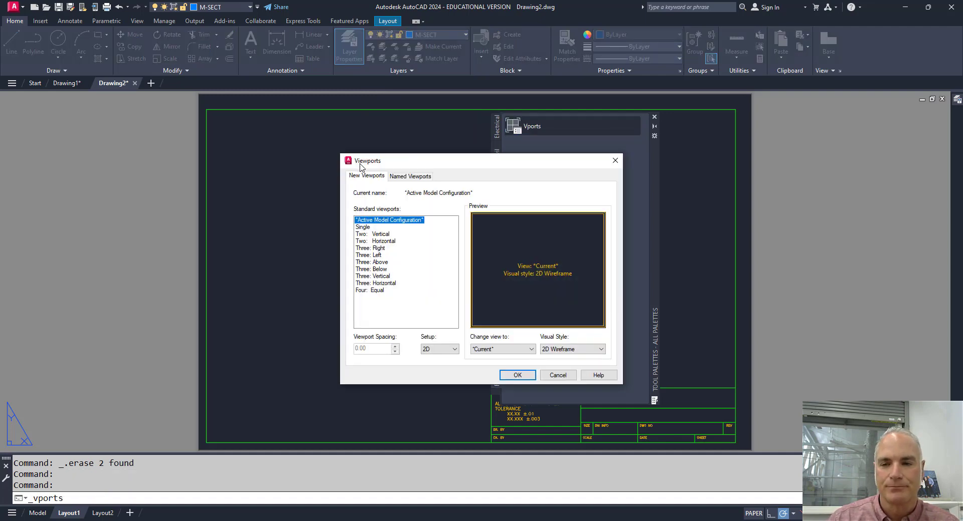
click(369, 227)
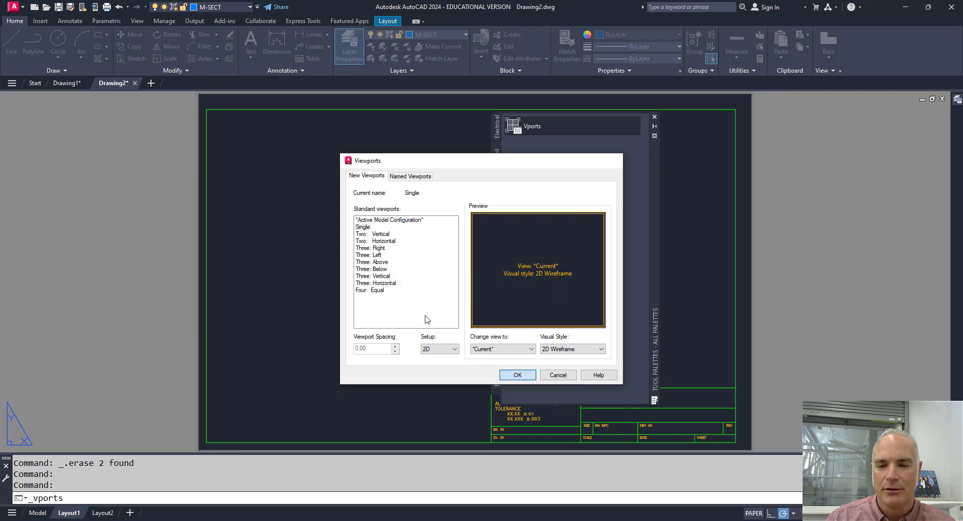
key(Return)
click(267, 173)
click(427, 361)
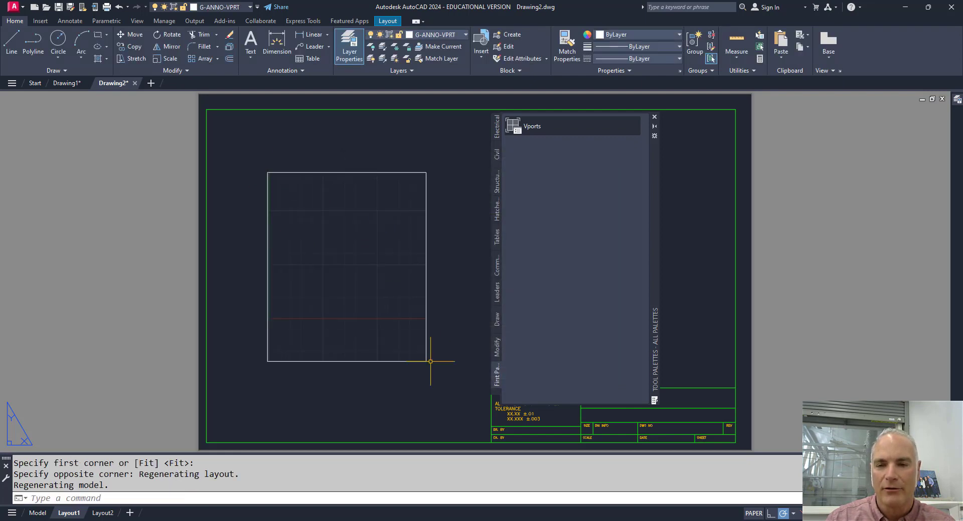
Step: Check which layer the new rectangular viewport is on, and delete the viewport
click(426, 207)
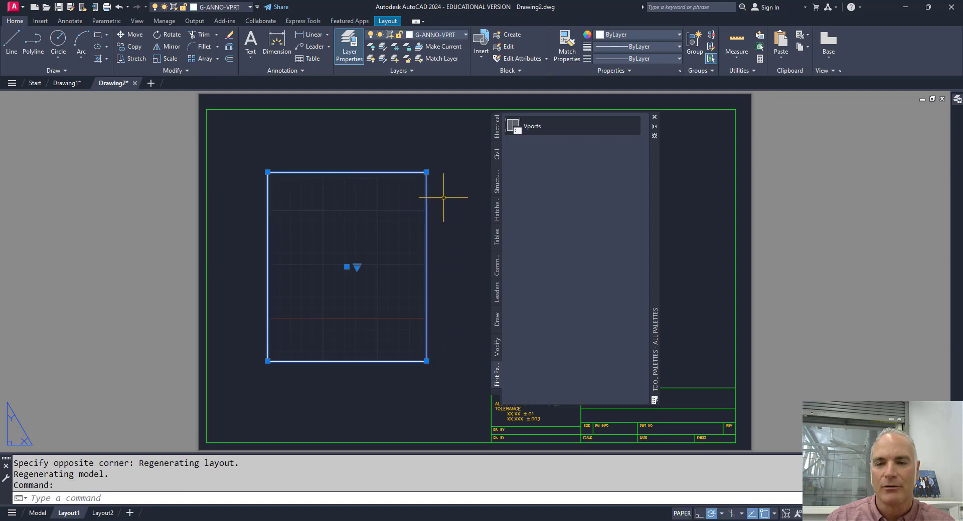
key(Escape)
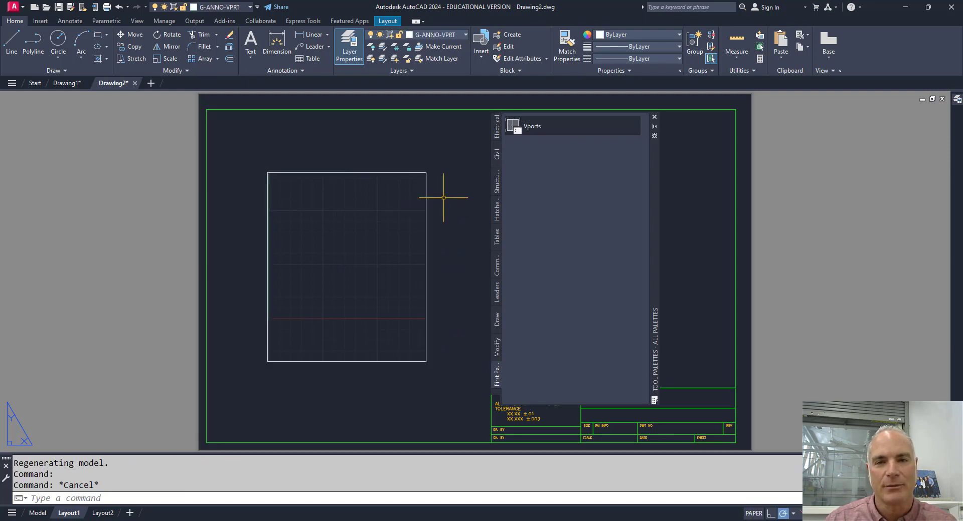
click(433, 165)
click(402, 193)
key(Delete)
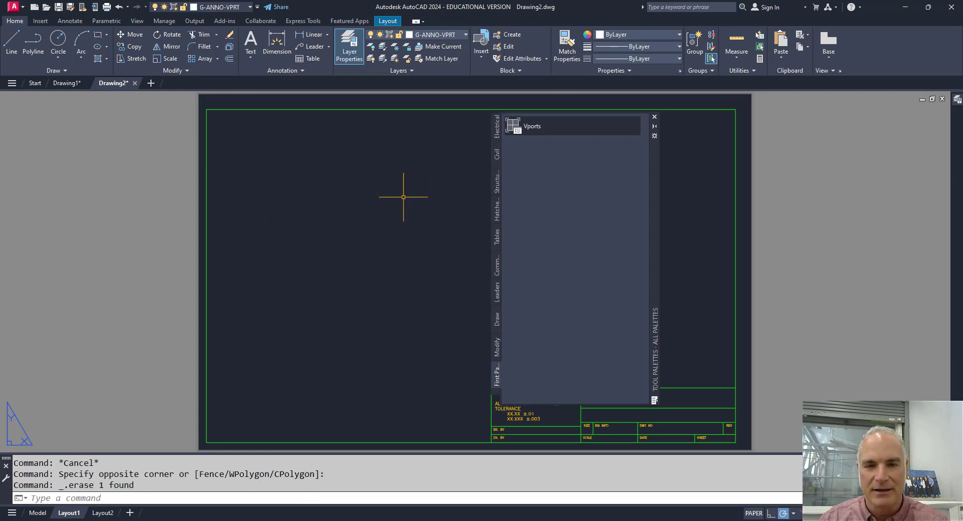
Step: Draw a rectangle on layer M-SECT in the upper part of Layout1's open area
text(rec)
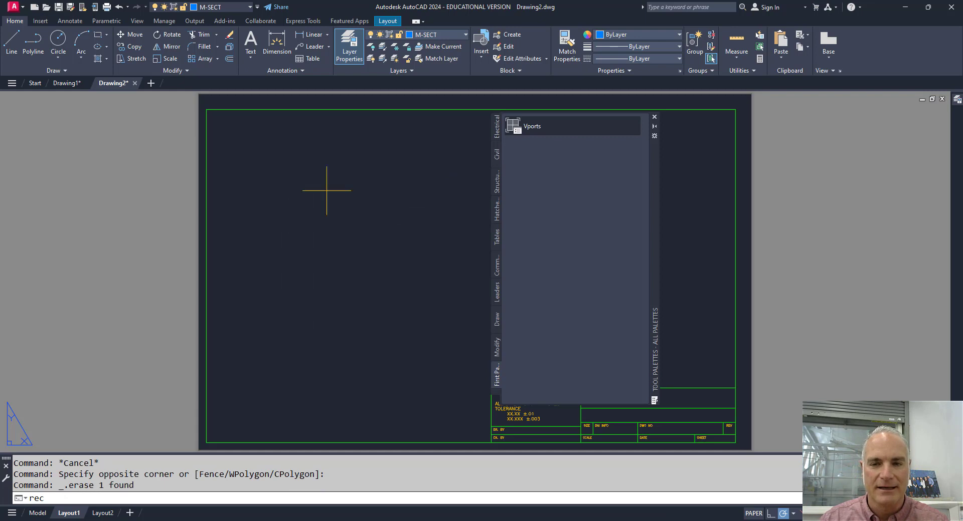
key(Return)
click(261, 172)
click(396, 272)
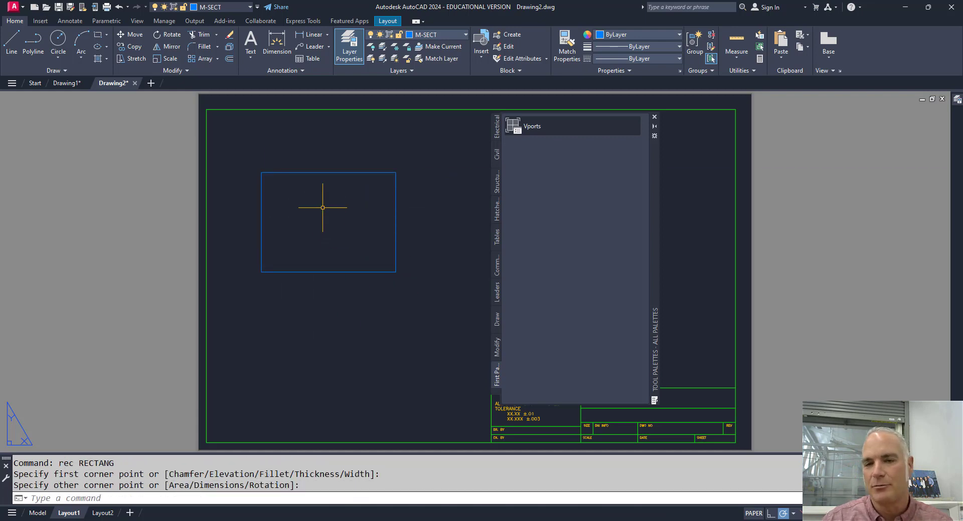
Step: Hatch the rectangle's interior with the ANGLE pattern at scale 1.75 and angle 15
text(h)
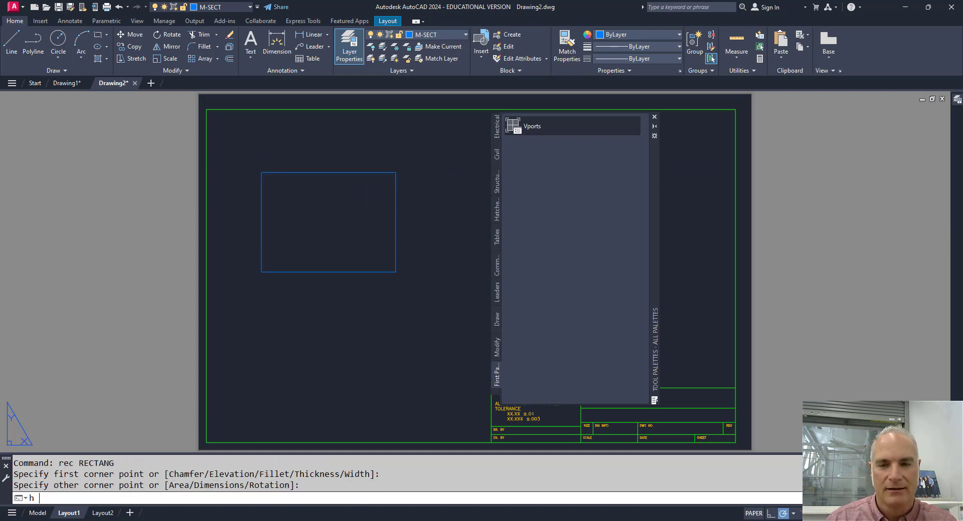
key(Return)
click(330, 215)
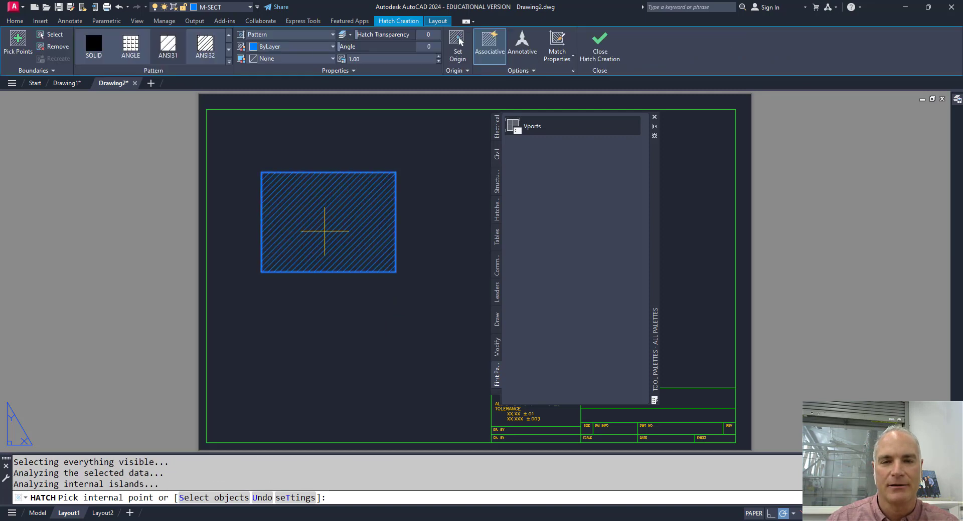
click(228, 61)
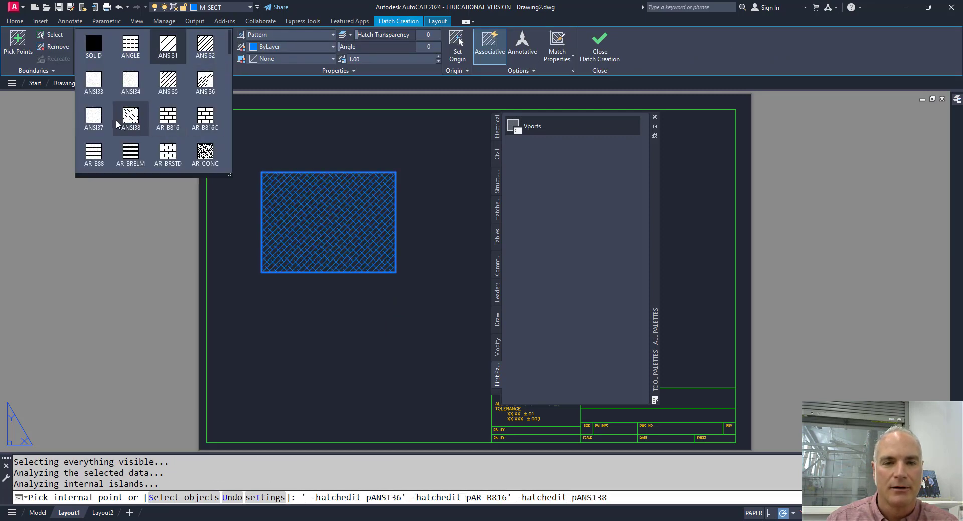
click(130, 45)
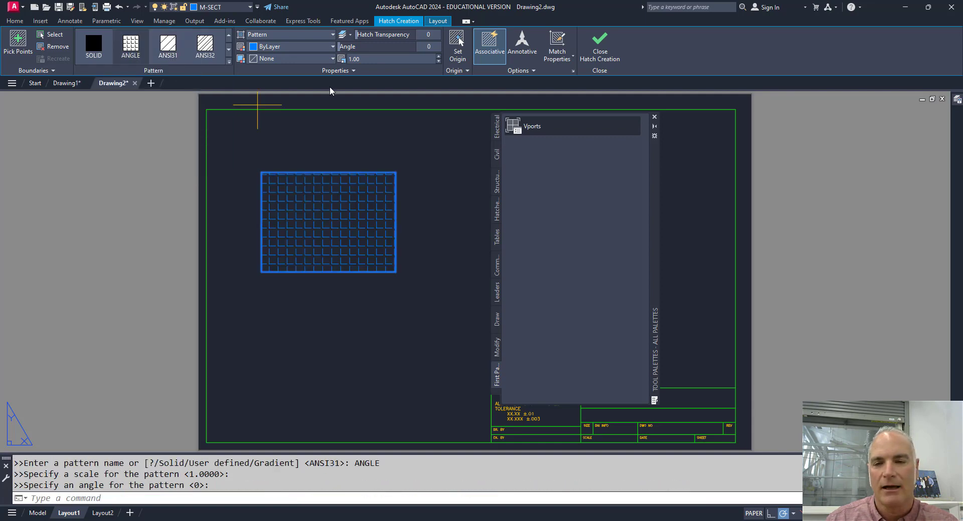
click(365, 61)
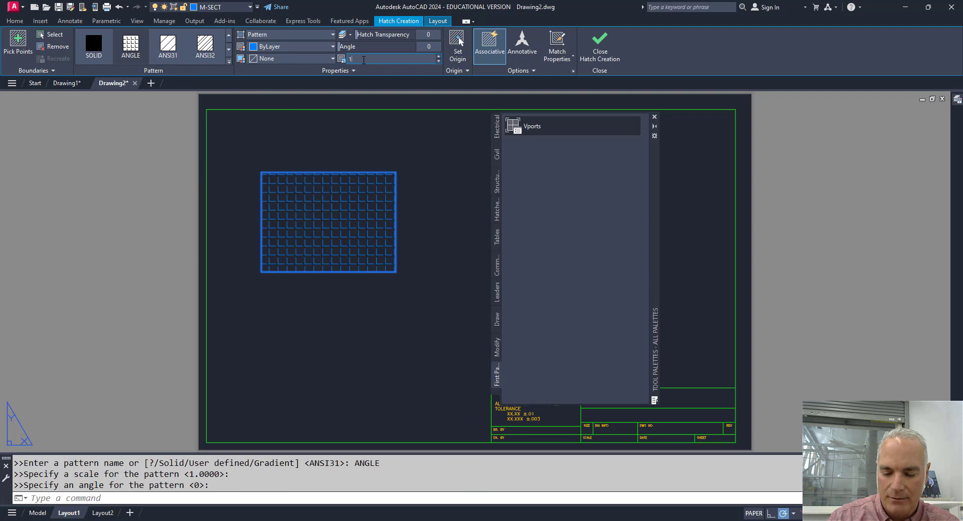
key(Return)
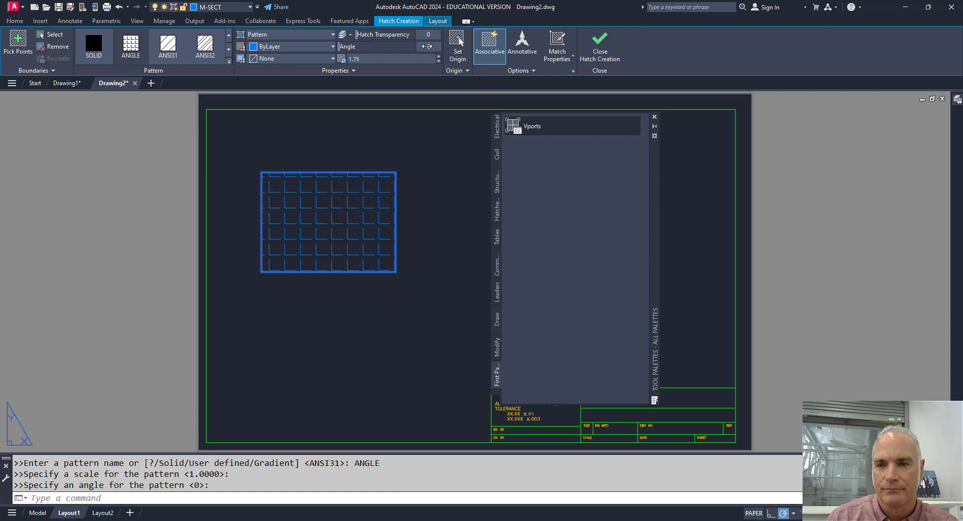
key(Return)
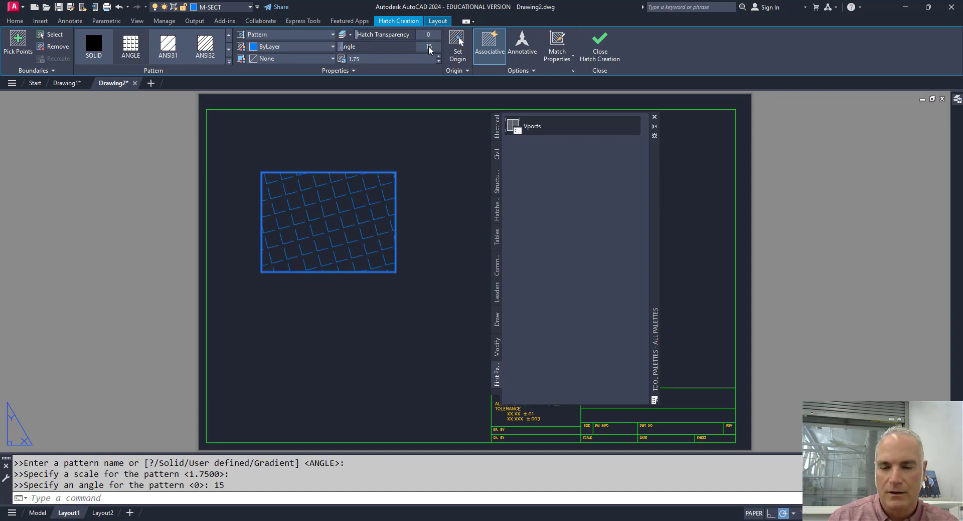
click(600, 49)
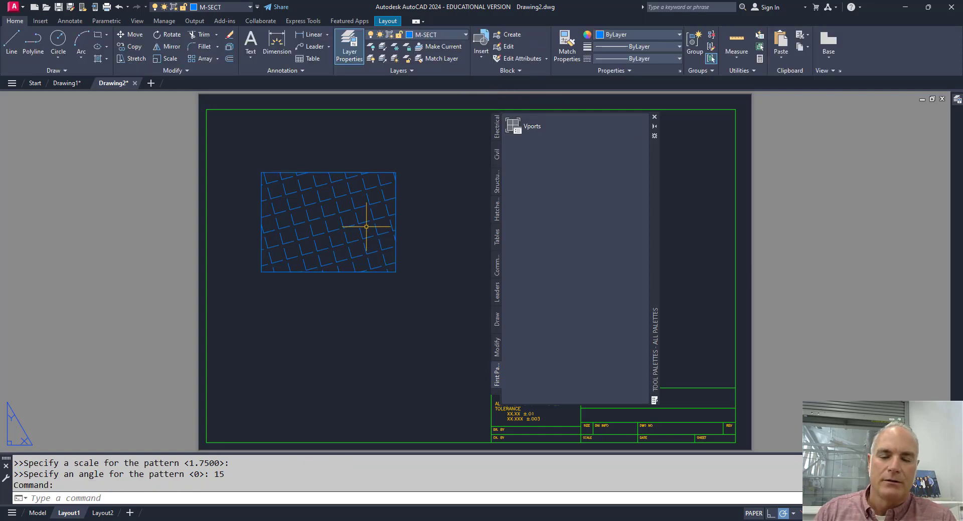
Step: Add the rectangle's hatch to the First Palette as a tool, and delete the hatch and its rectangle from Layout1
click(317, 220)
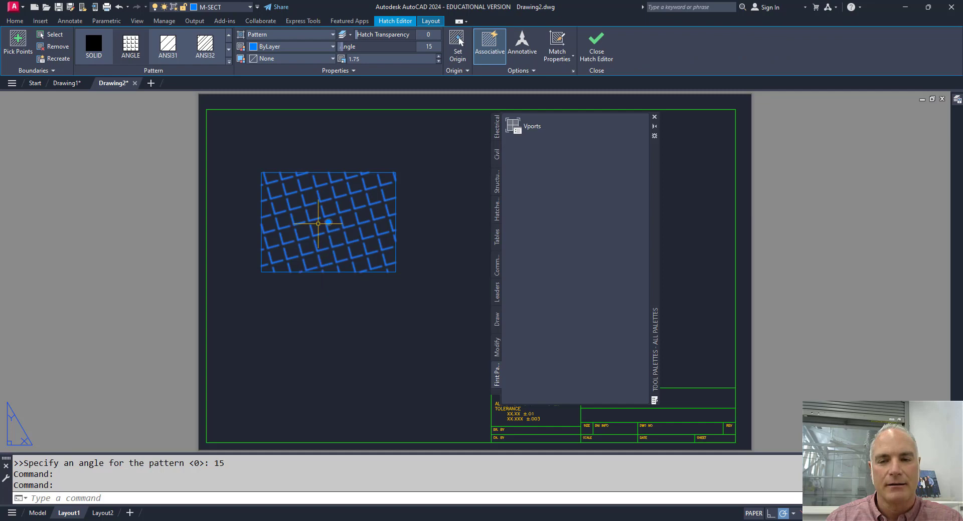
drag(318, 227, 532, 206)
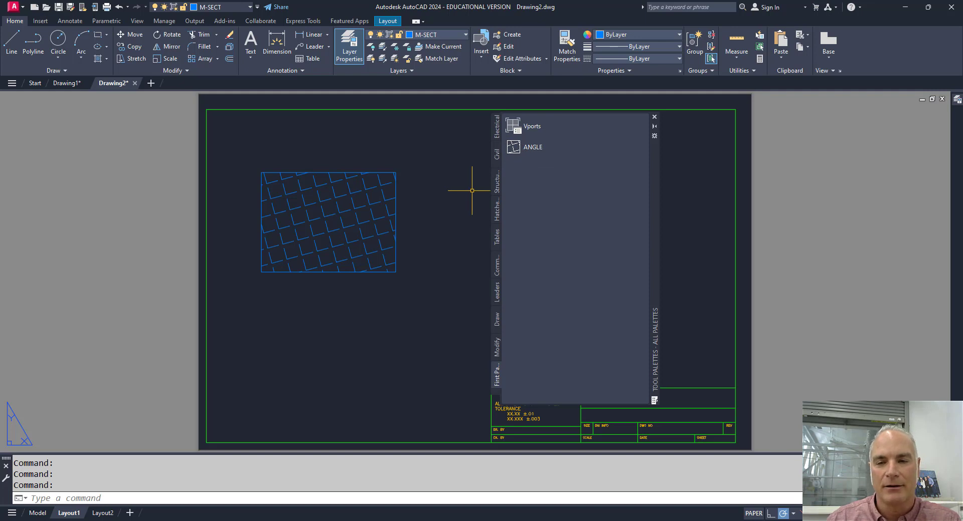
click(417, 195)
click(376, 210)
key(Delete)
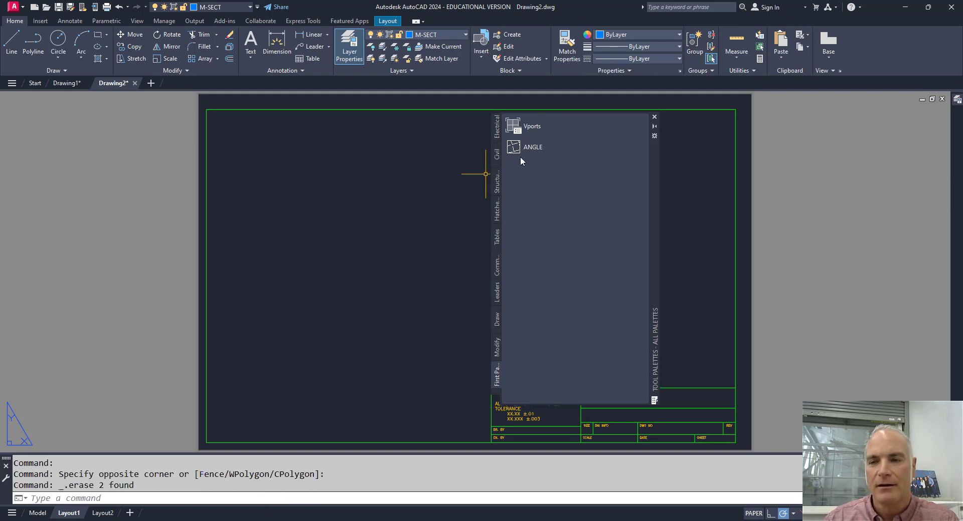
Step: Review the ANGLE hatch tool's properties, checking its pattern, angle and scale
right_click(540, 147)
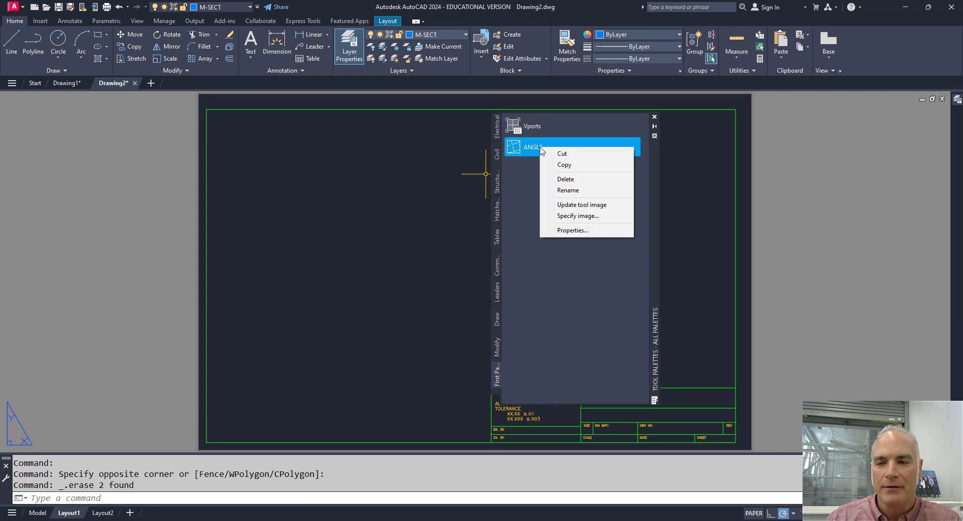
click(562, 230)
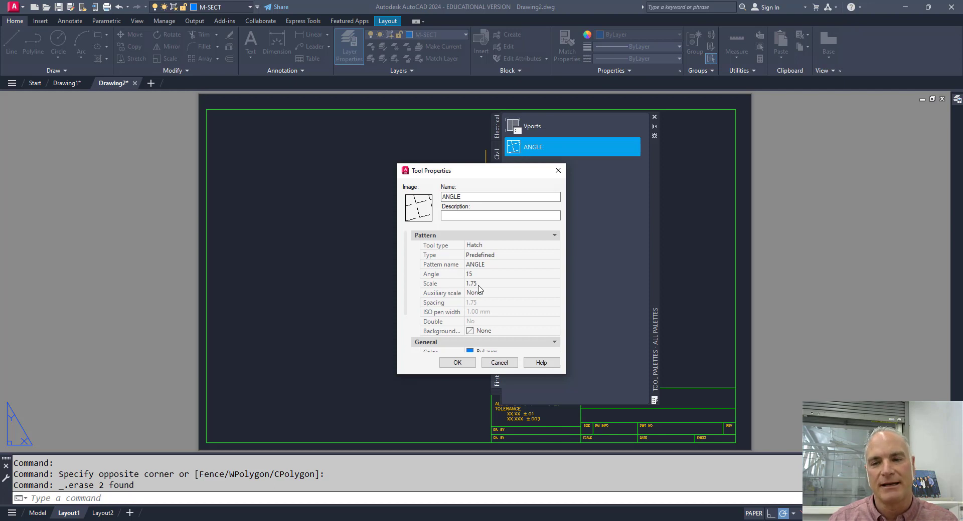
click(461, 363)
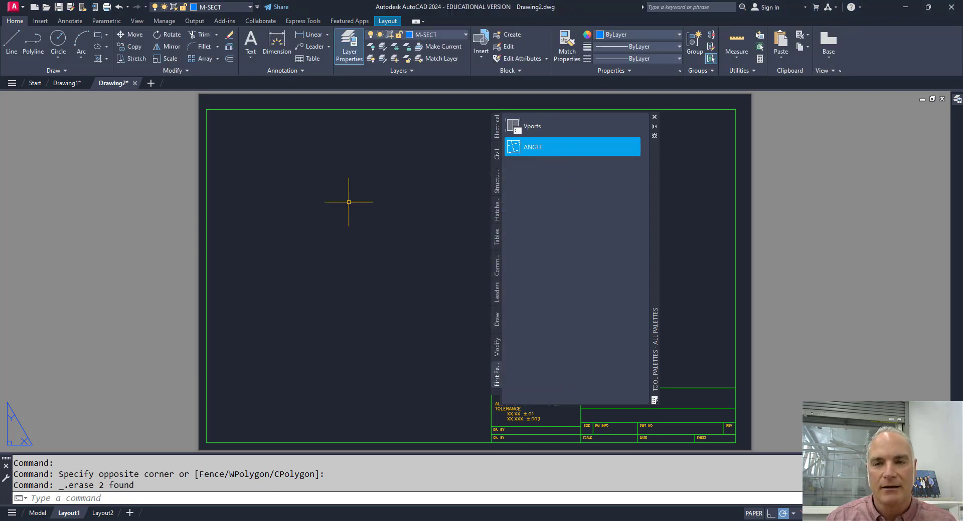
Step: Make M-VISB the current layer and draw a circle in the open area of Layout1
click(428, 36)
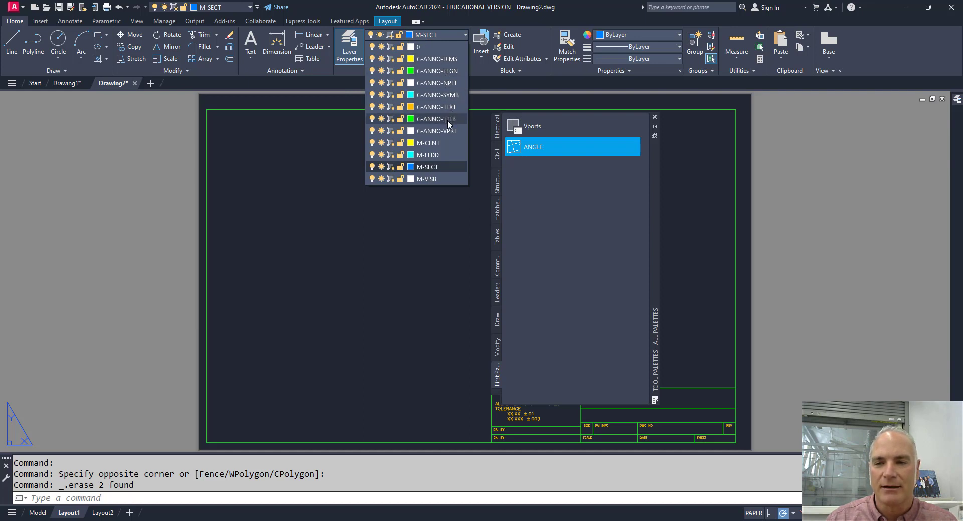
click(431, 179)
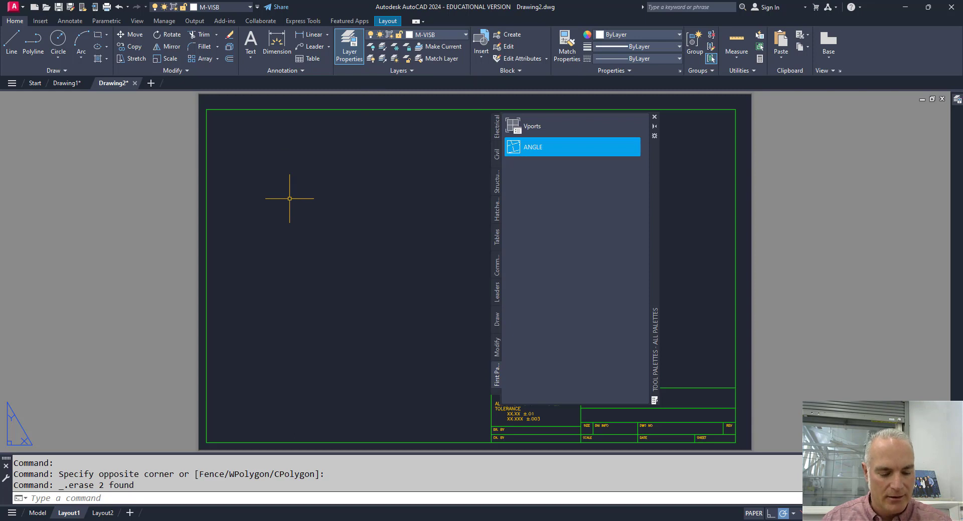
text(c)
key(Return)
click(297, 221)
click(353, 217)
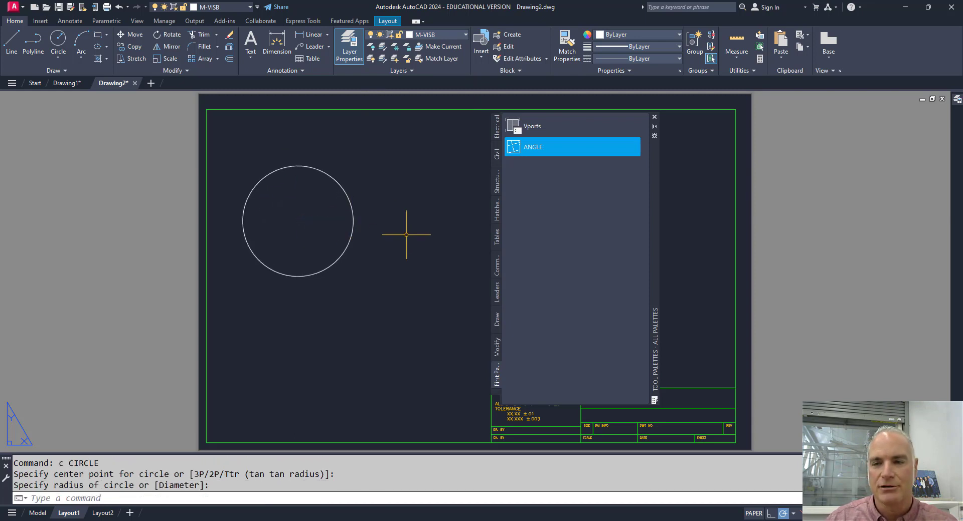
Step: Fill the circle in Layout1 with the ANGLE hatch tool from the First Palette
click(521, 148)
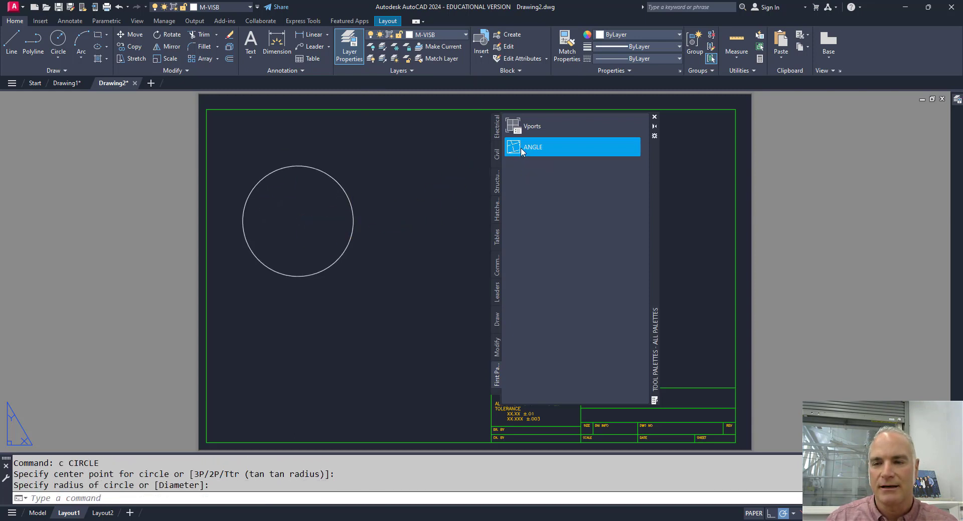
click(315, 219)
key(Escape)
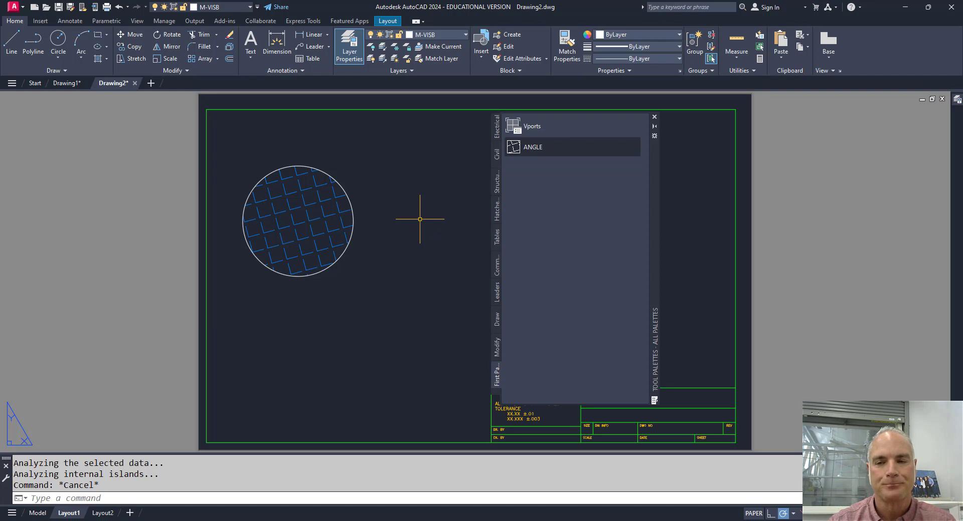
Step: Add a text heading named Blocks to the First Palette
right_click(529, 165)
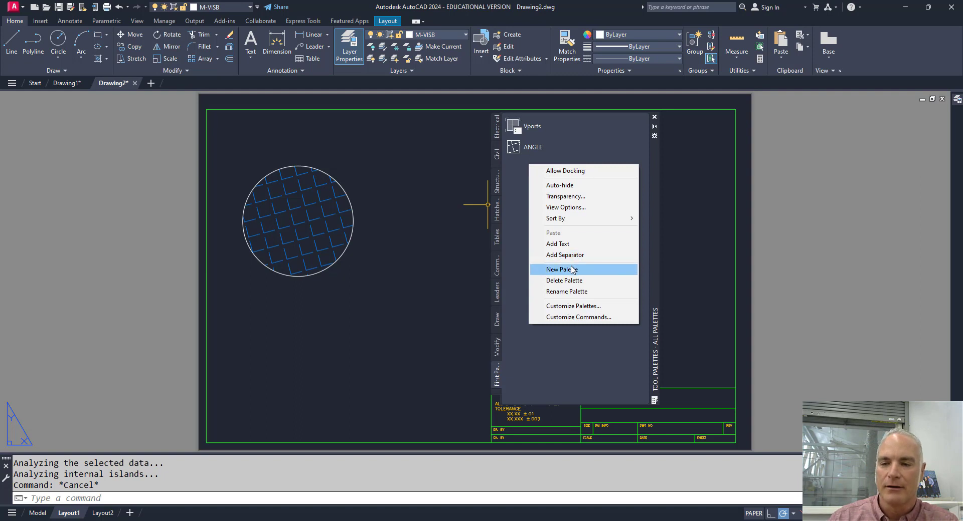
click(564, 245)
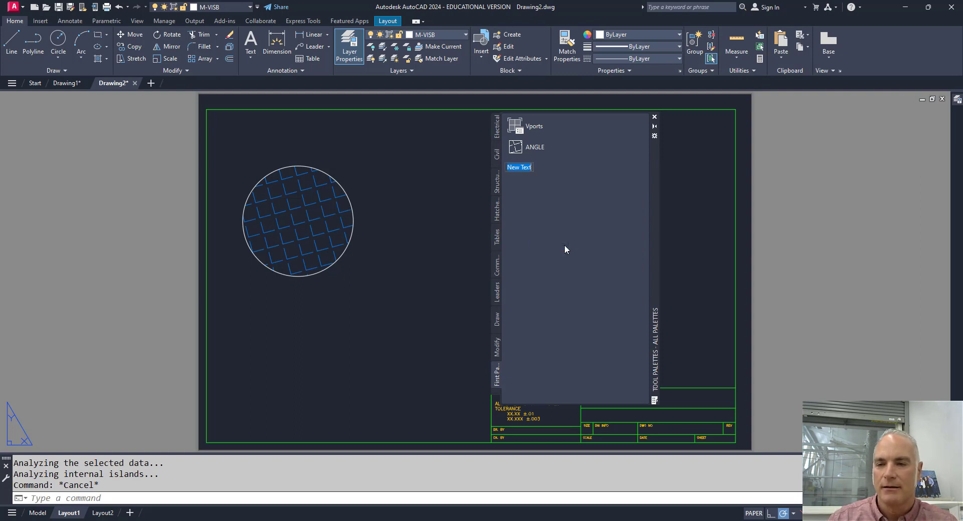
text(Blocks)
key(Return)
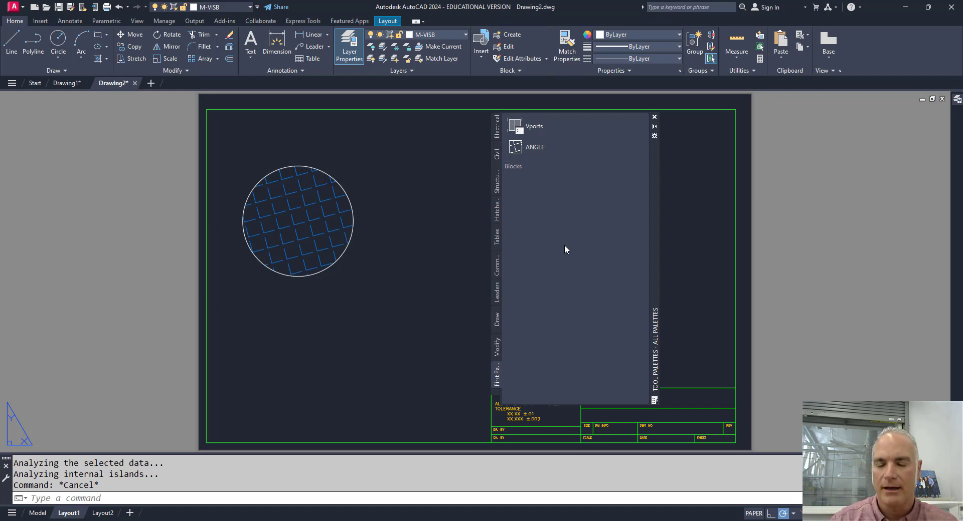
Step: Add a Hatch Patterns text heading to the First Palette, and arrange Vports under Blocks and ANGLE under Hatch Patterns
right_click(556, 214)
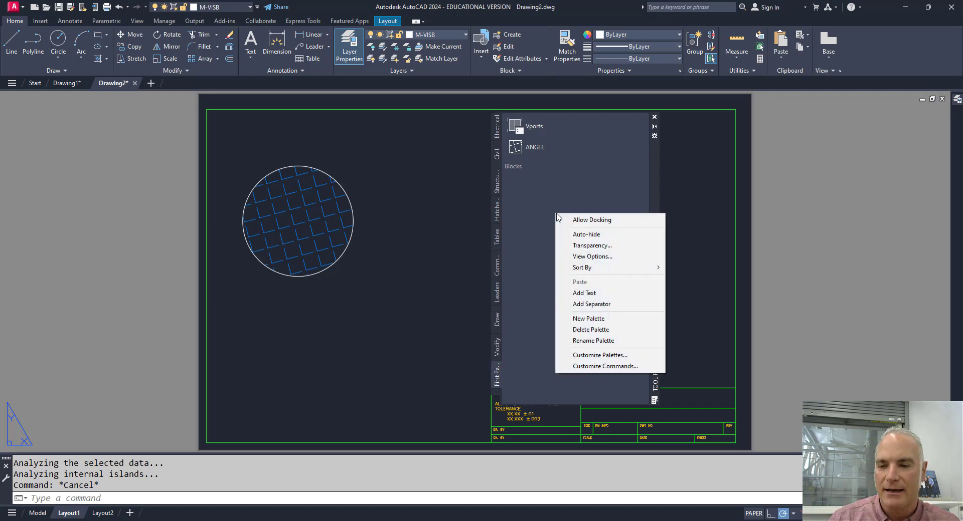
click(582, 296)
text(Hatc)
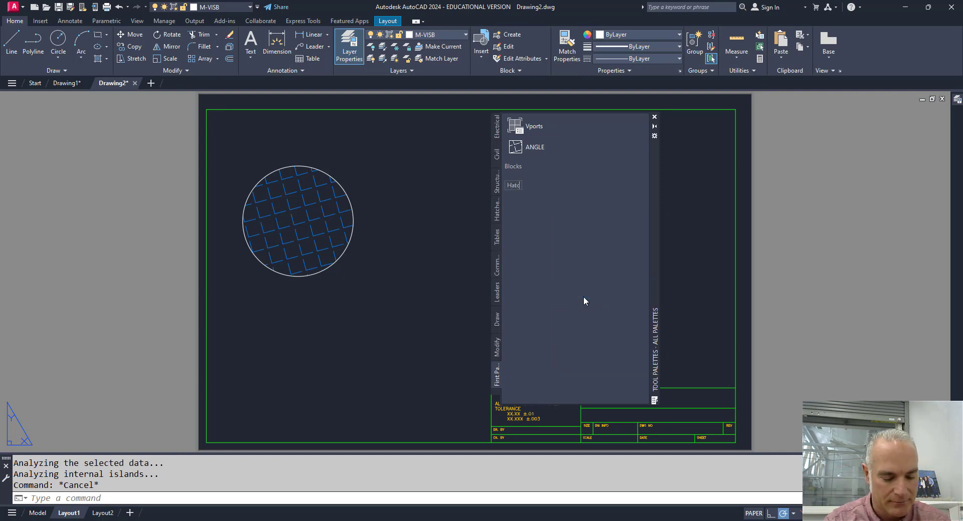
text(h Patterns)
key(Return)
drag(533, 149, 536, 193)
drag(524, 128, 522, 156)
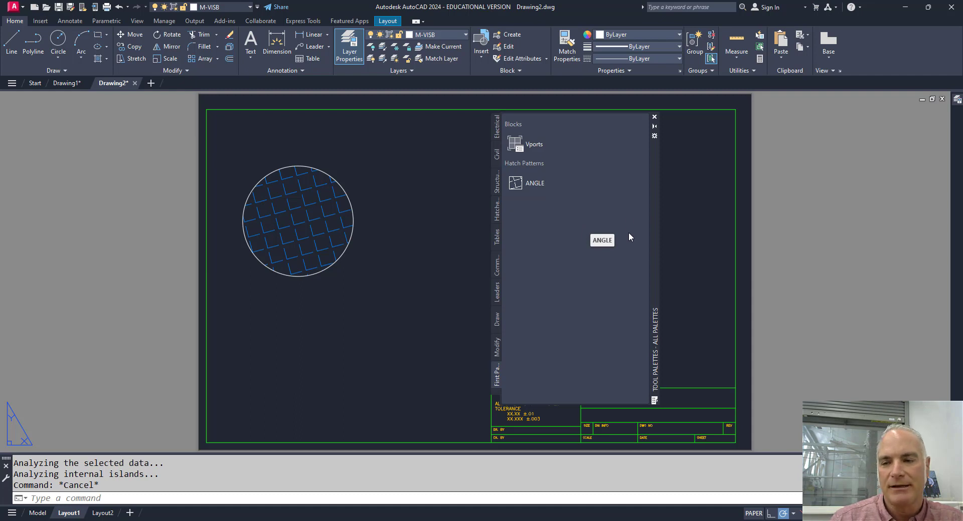
Step: Find First Palette in the tool palette customization list and start exporting it
right_click(654, 249)
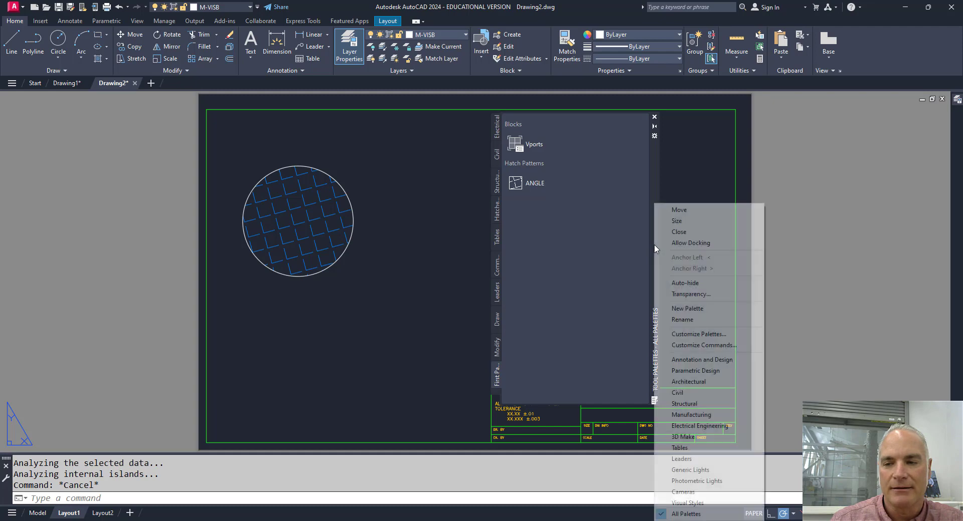
click(685, 334)
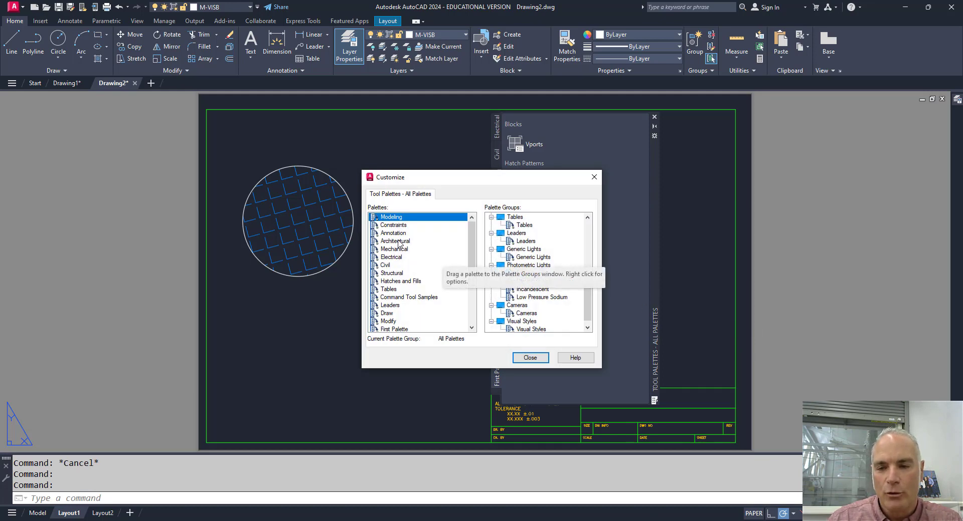
scroll(471, 263, down, 1)
mouse_move(471, 260)
mouse_down()
mouse_move(476, 285)
mouse_move(471, 268)
mouse_move(475, 276)
mouse_up()
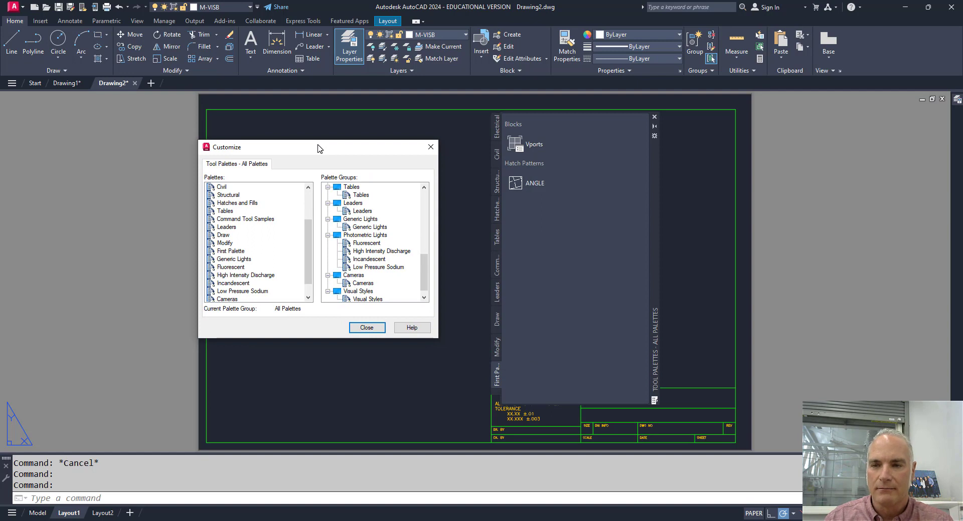
drag(317, 148, 444, 144)
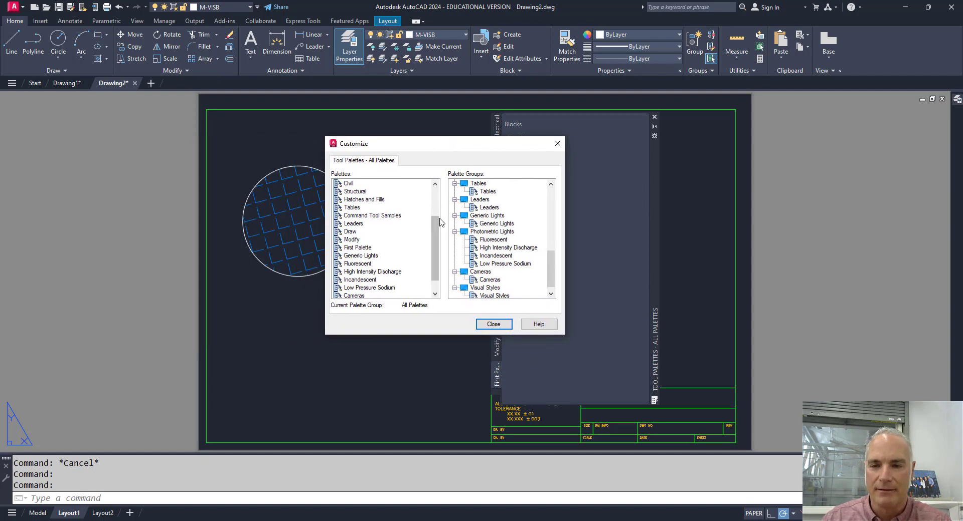
drag(434, 231, 431, 202)
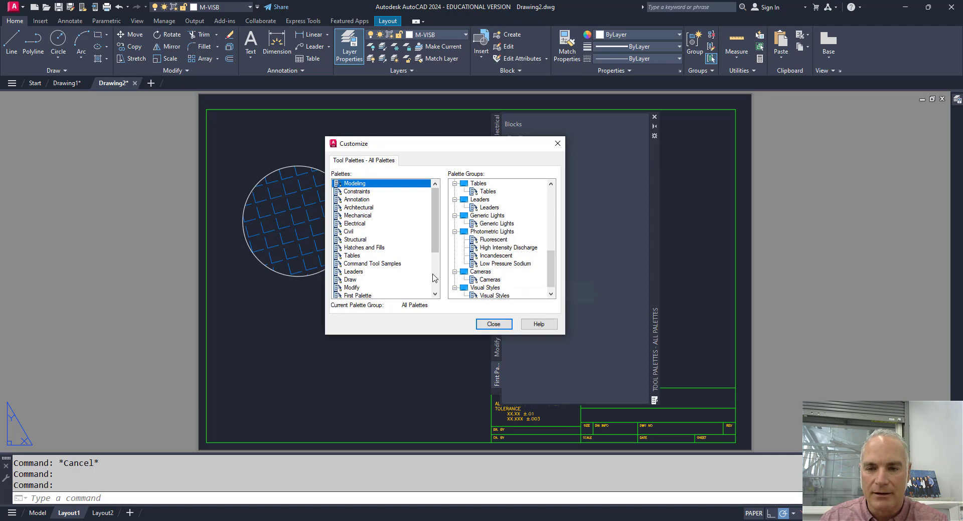
click(365, 296)
drag(435, 234, 436, 262)
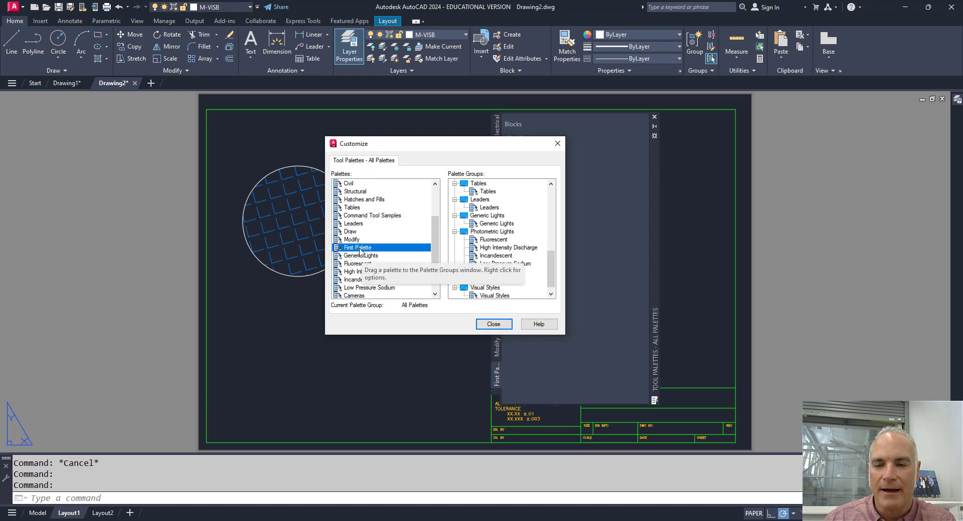
right_click(362, 250)
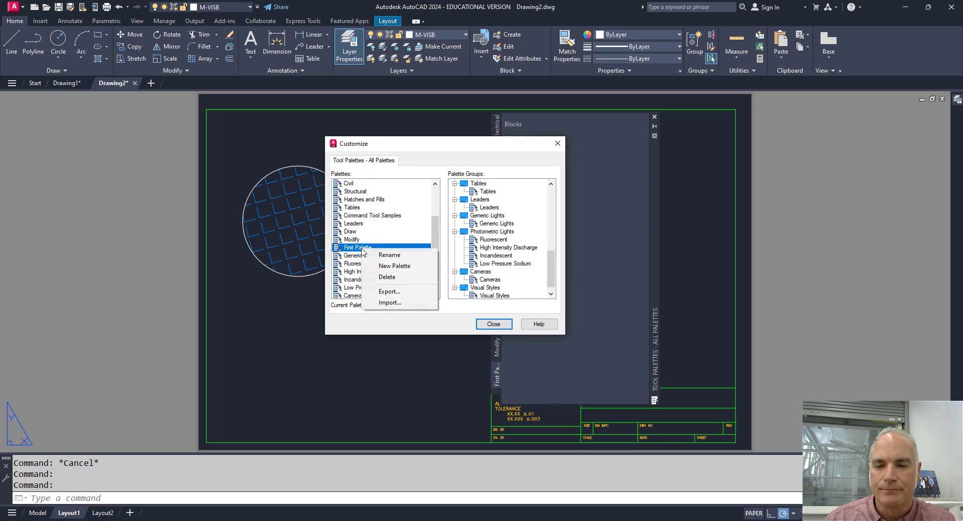
click(388, 292)
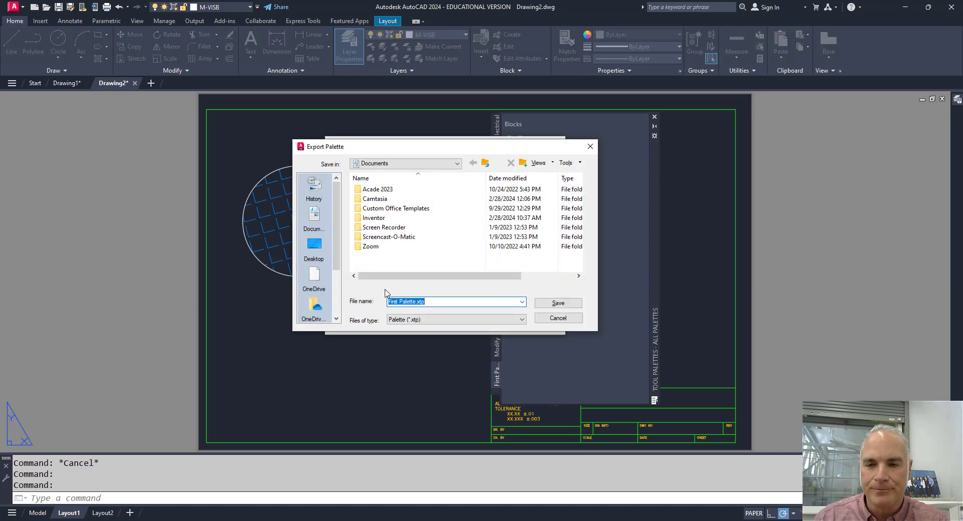
Step: Create a folder named Palettes on the Desktop and open it as the export location
click(457, 164)
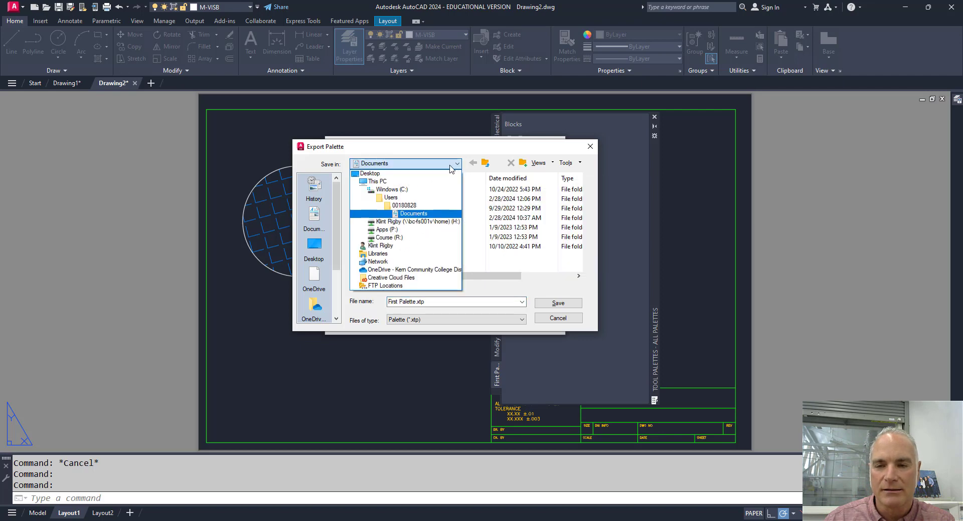
click(427, 175)
right_click(380, 260)
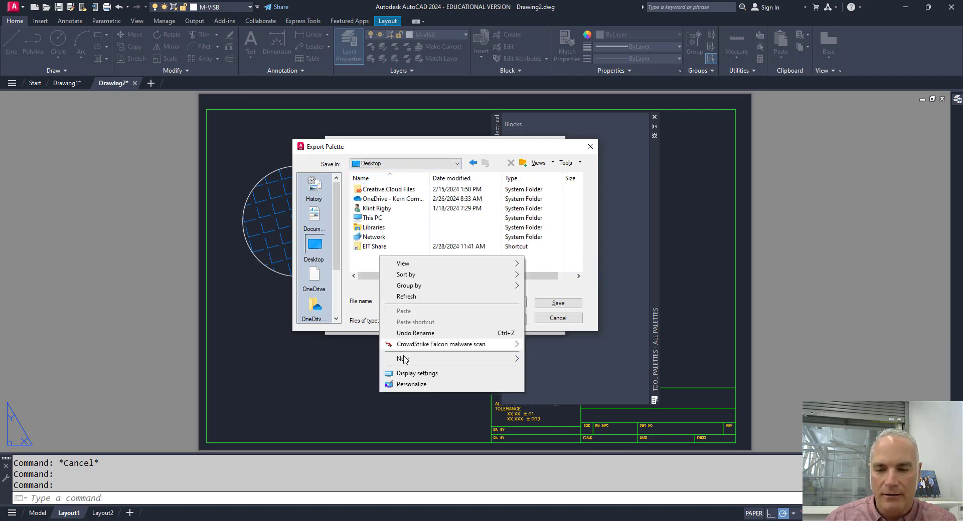
mouse_move(406, 359)
click(546, 360)
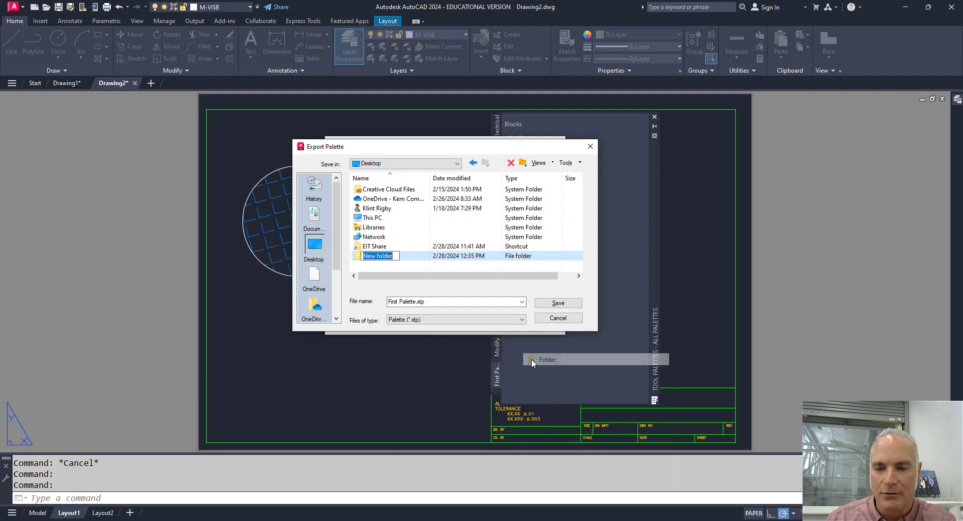
text(Pale)
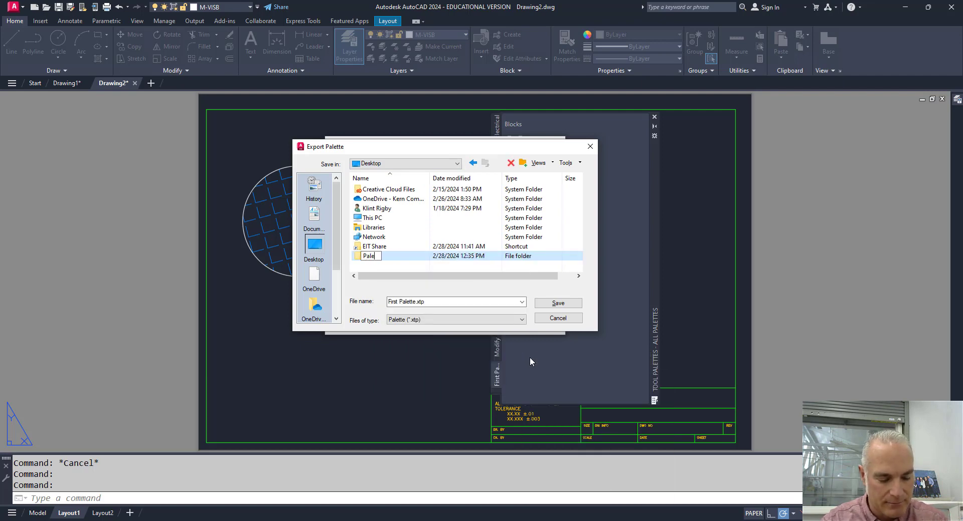
key(Return)
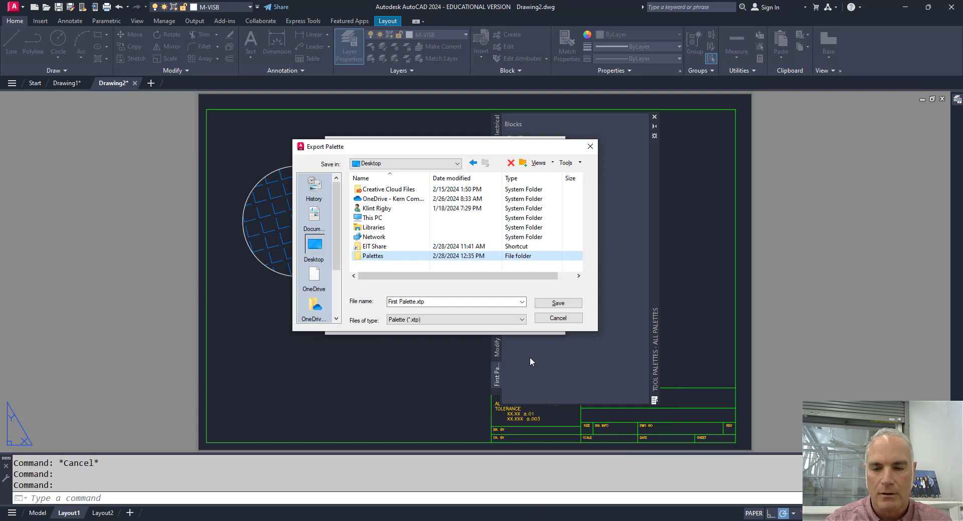
key(Return)
Step: Export the palette as First Palette.xtp and close the palette customization
click(394, 302)
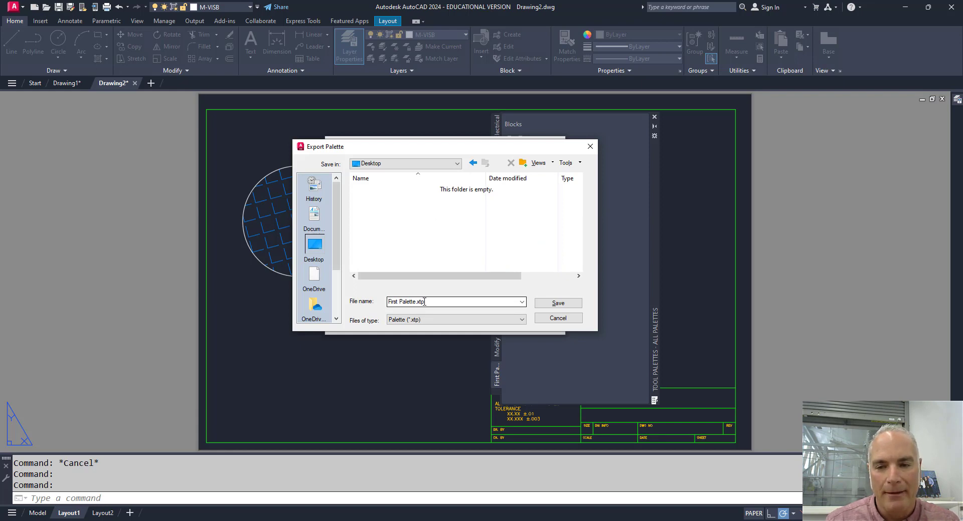
click(550, 305)
click(499, 321)
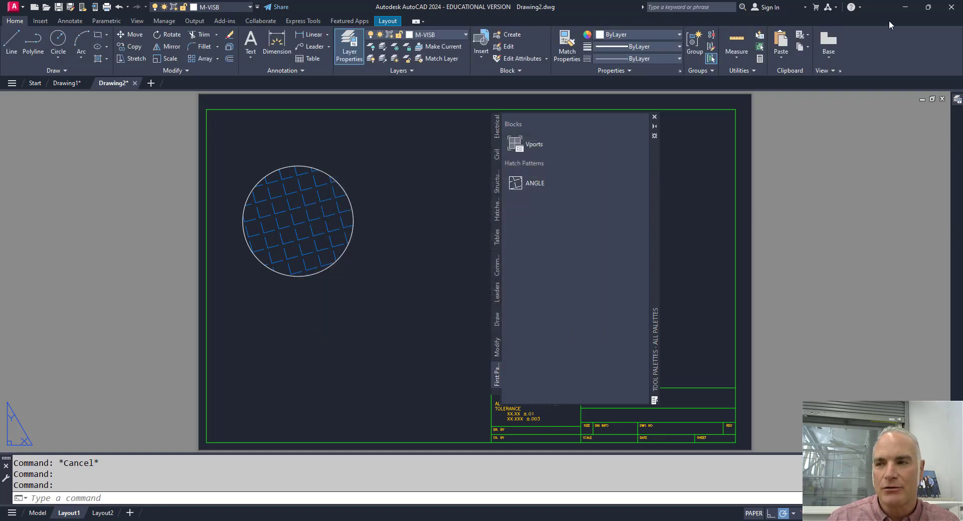
Step: Switch to the Windows desktop and lay out the exported First Palette folder and file for inspection
key(ctrl+3)
click(901, 9)
click(852, 45)
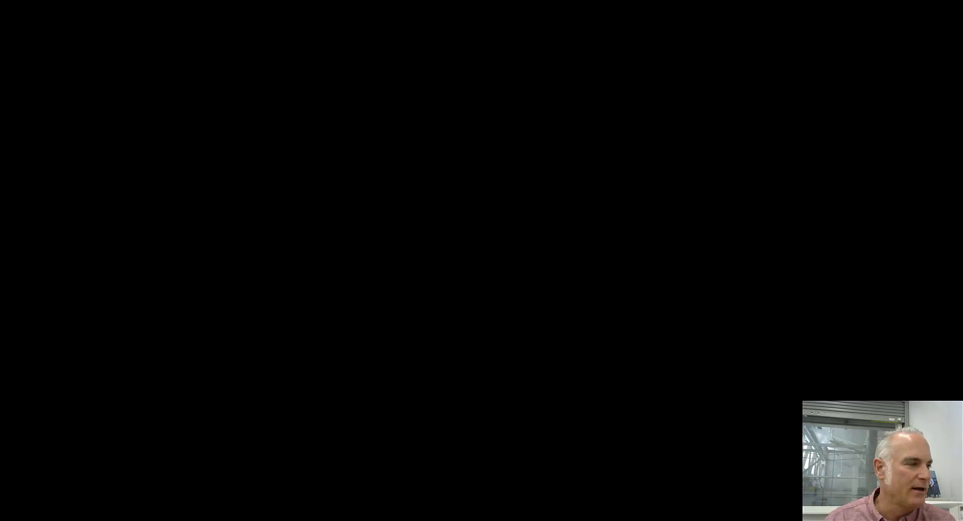
key(Escape)
drag(153, 166, 367, 174)
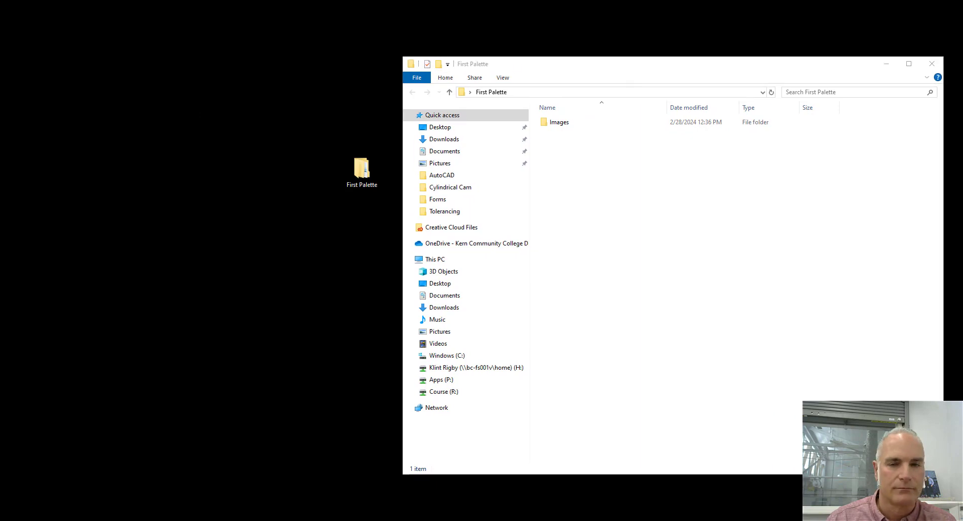
mouse_move(248, 224)
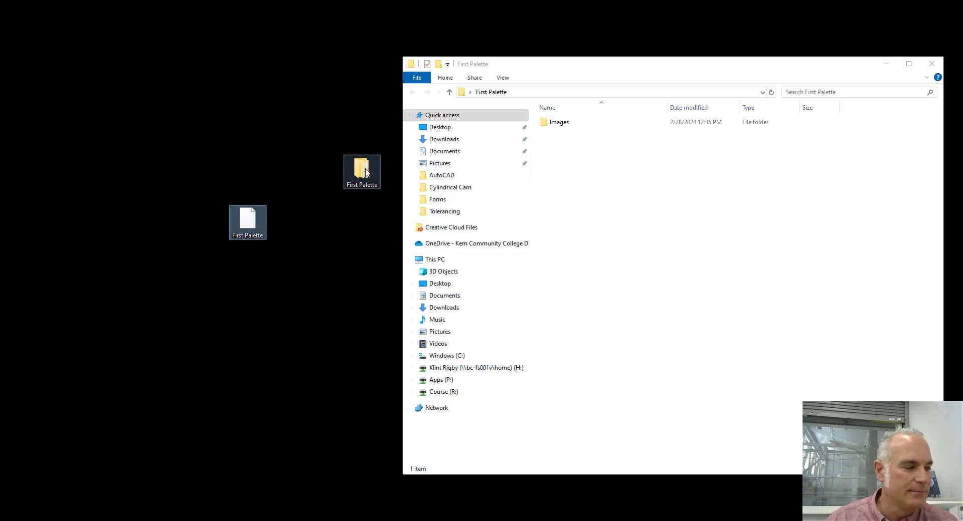
mouse_move(366, 172)
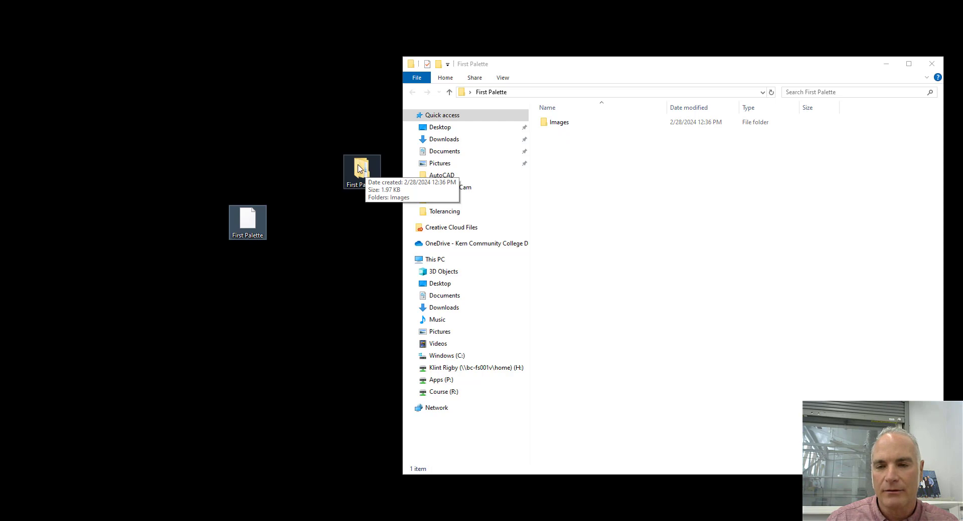
Step: Examine the contents of the Images folder inside the exported First Palette folder, and close the folder window
double_click(558, 124)
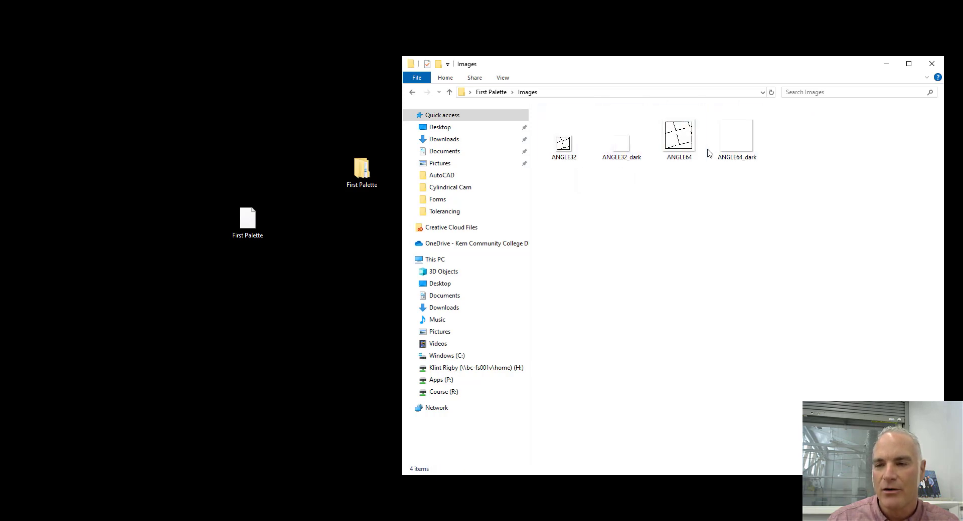
mouse_move(556, 157)
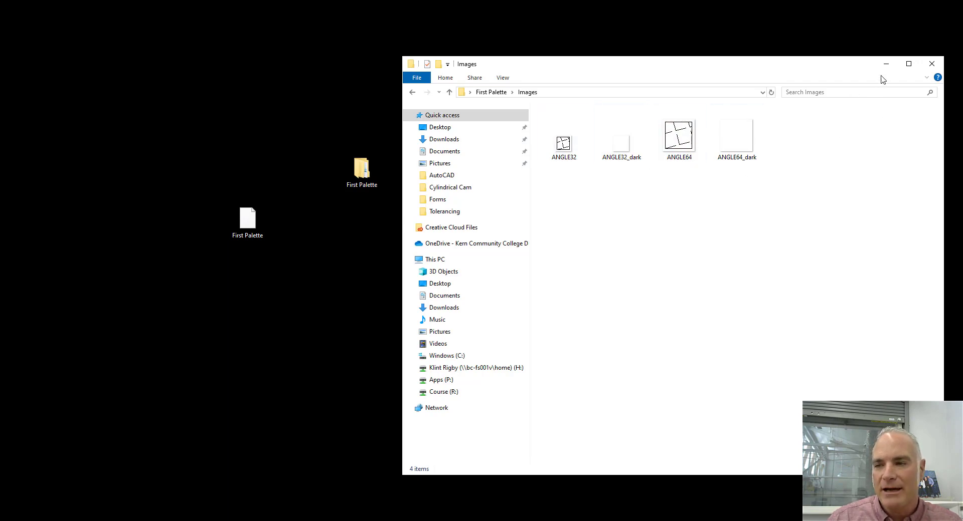
click(242, 217)
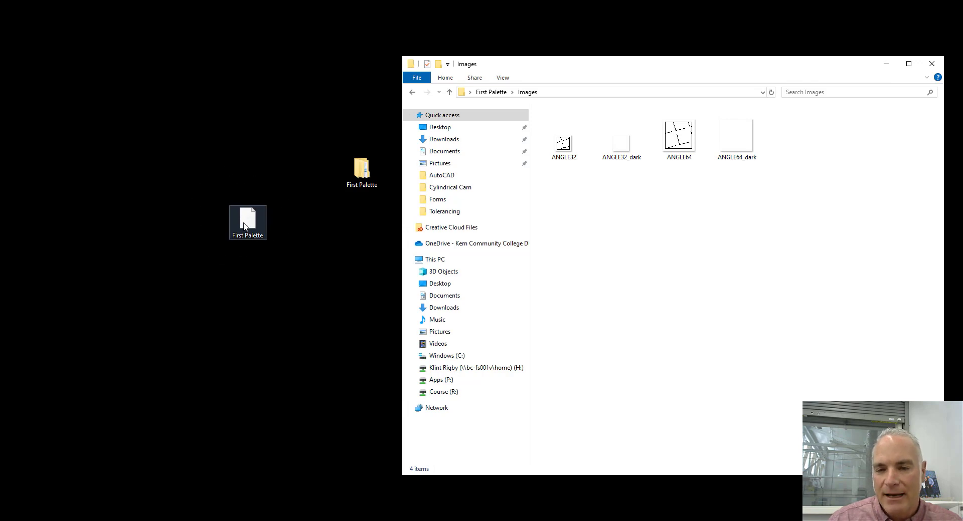
click(362, 173)
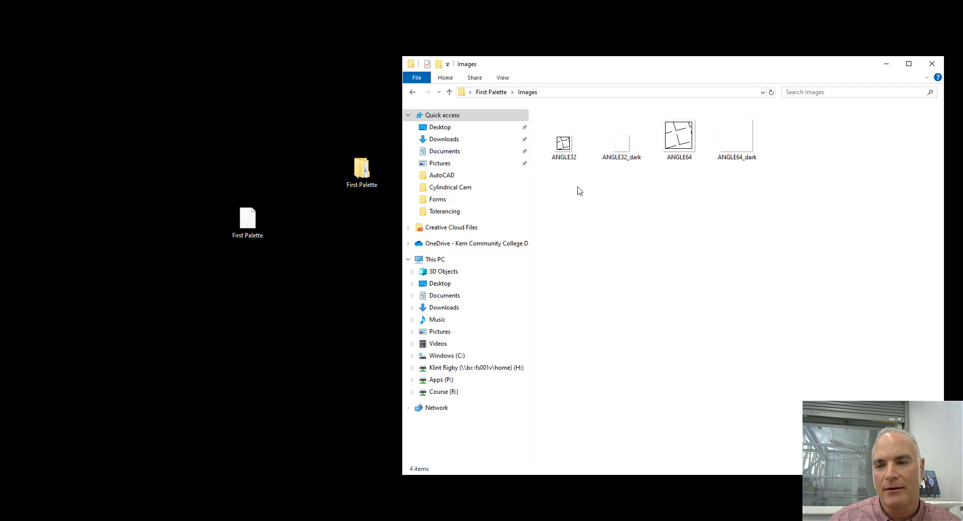
click(413, 93)
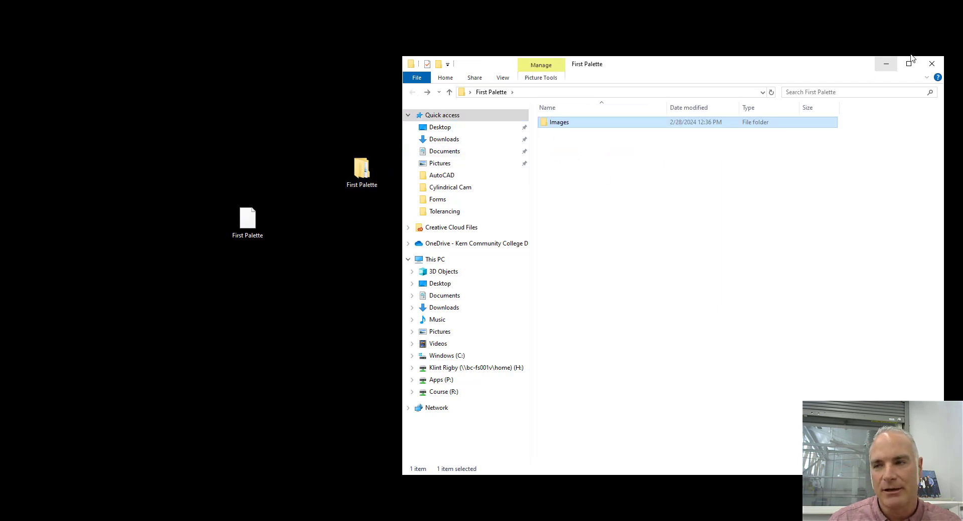
click(931, 64)
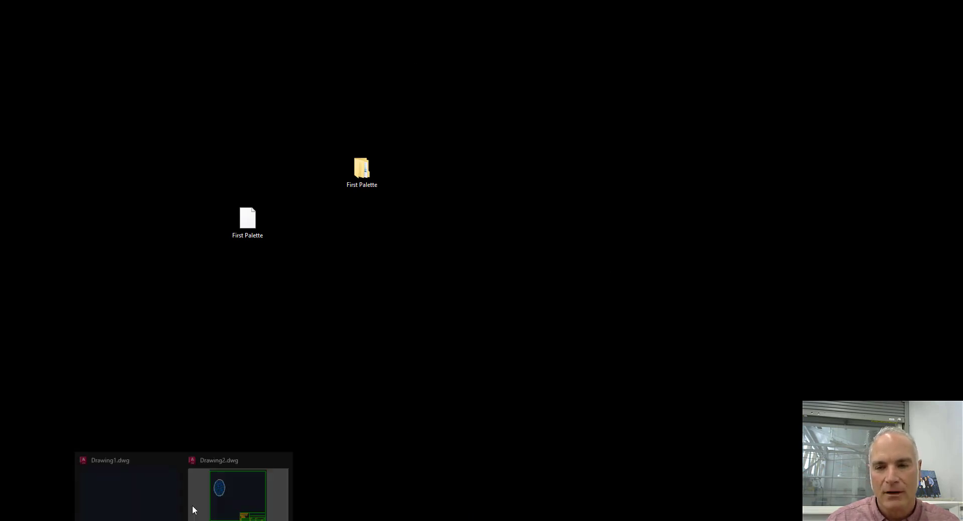
Step: Switch back to Drawing2 in AutoCAD and start a palette import from the tool palette customization
click(234, 478)
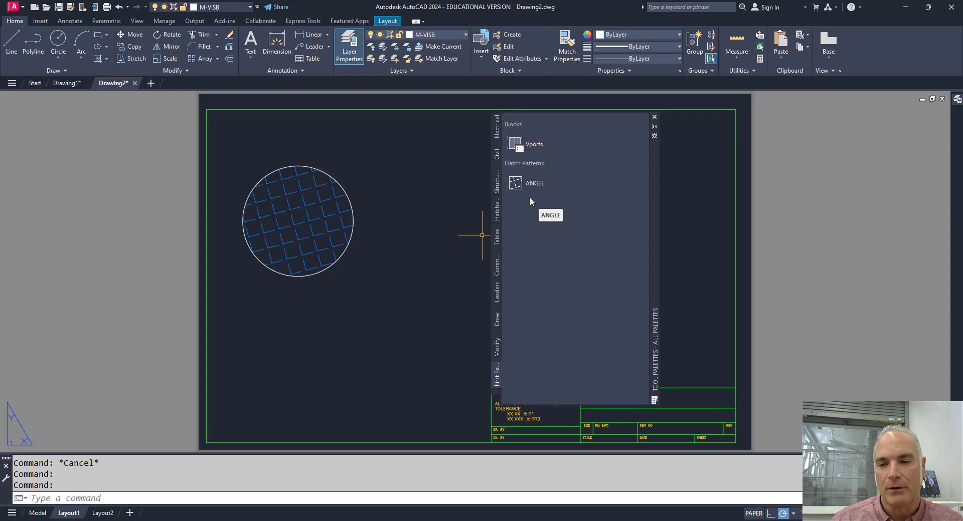
right_click(651, 212)
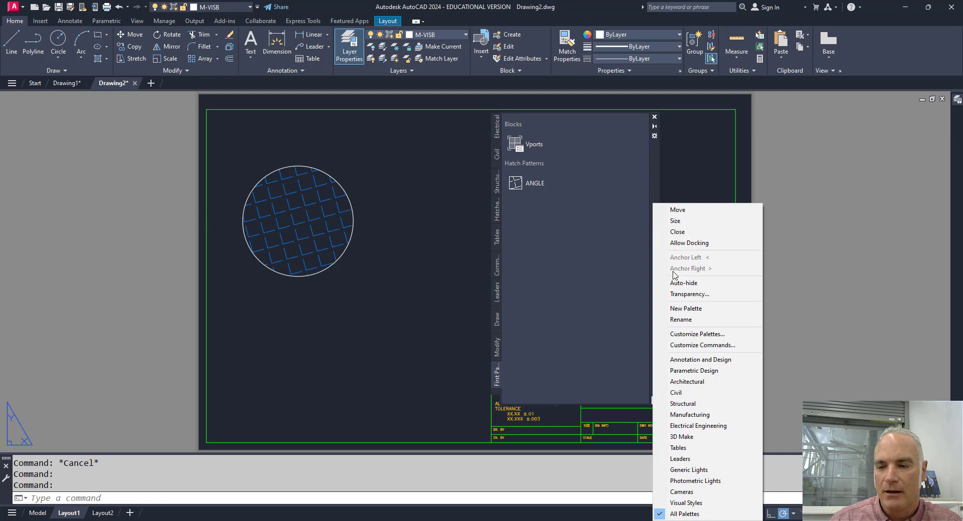
click(686, 335)
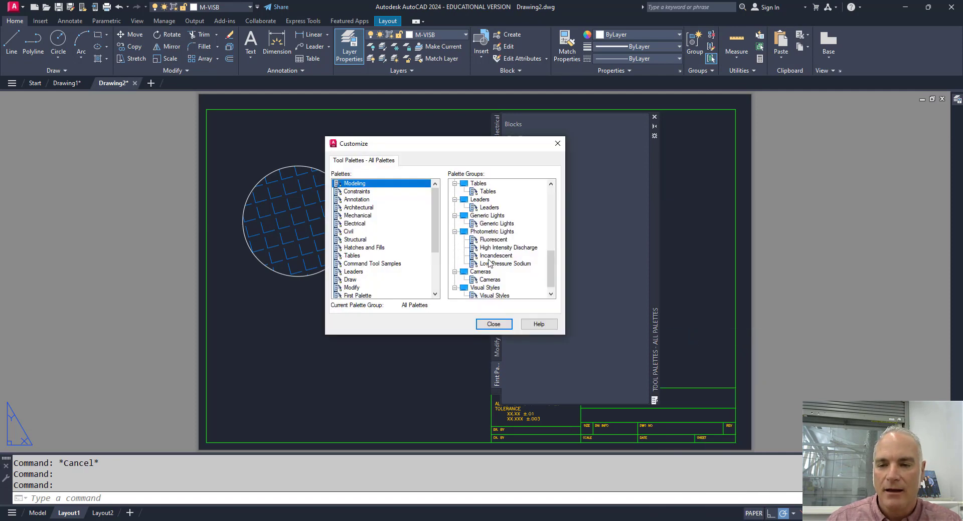
scroll(434, 219, down, 3)
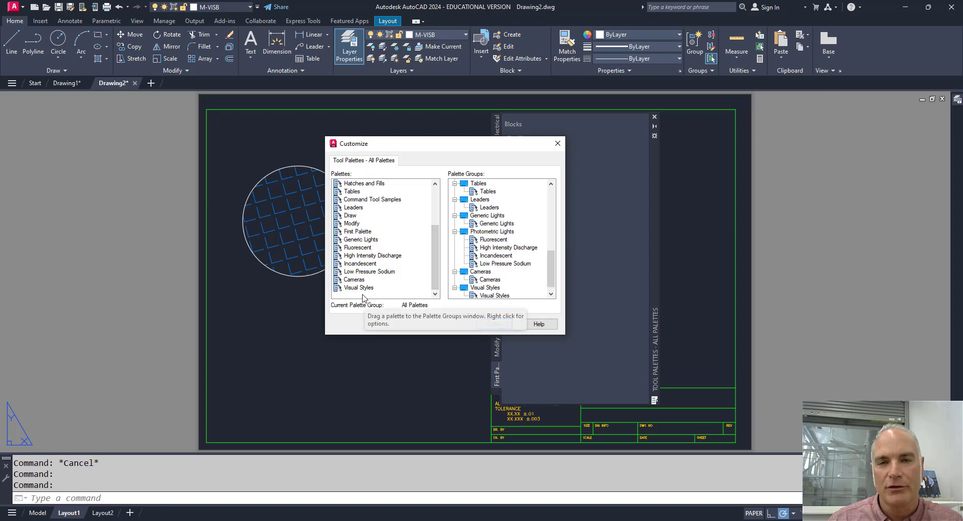
right_click(360, 297)
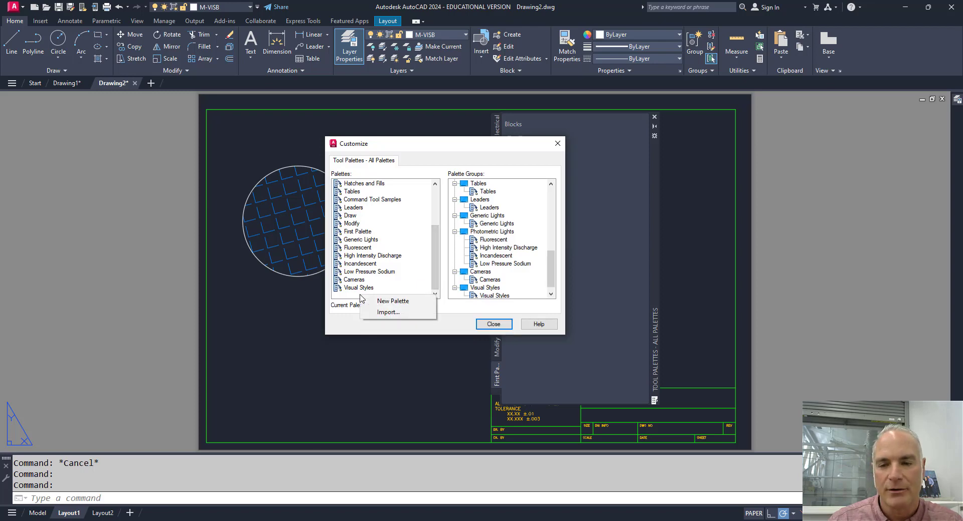
click(380, 312)
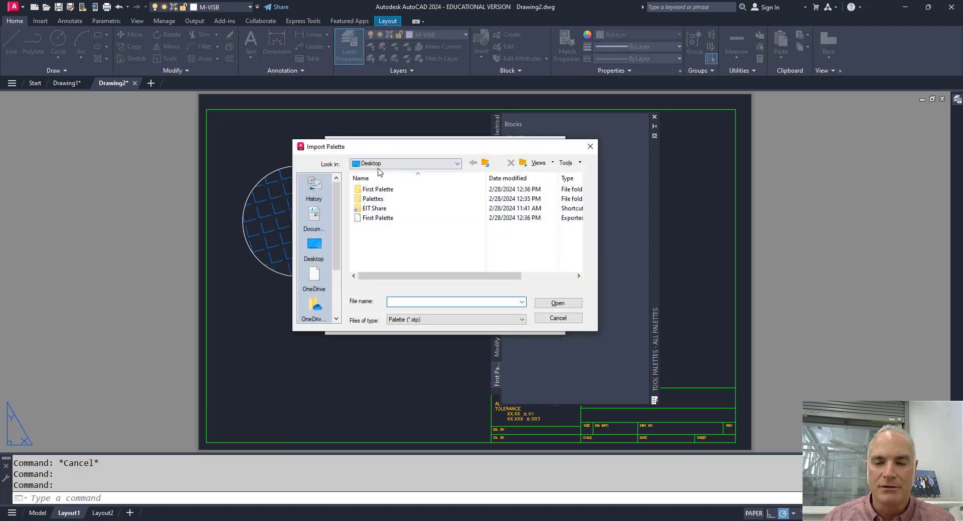
Step: Import the 20B Dynamic palette from the Tool Palettes folder inside 20b on the H: drive
click(381, 163)
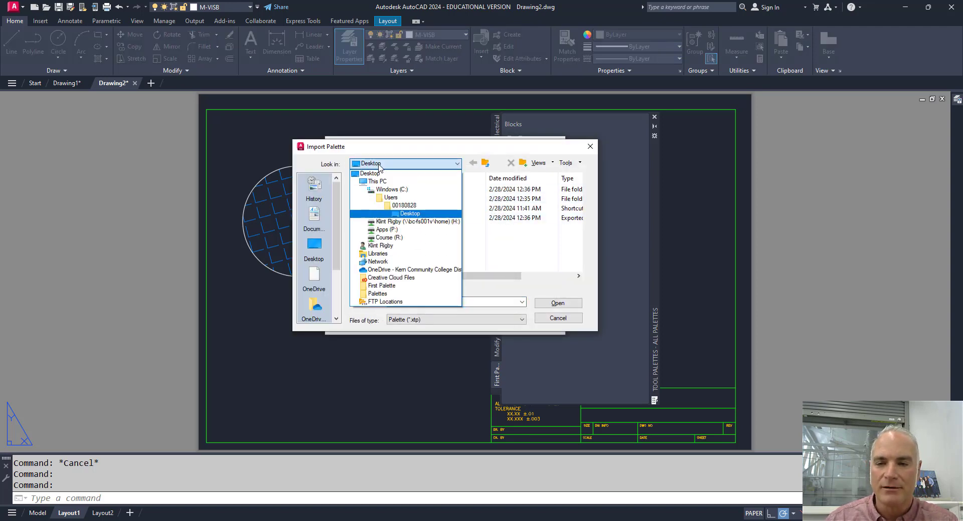
click(399, 221)
double_click(370, 200)
scroll(389, 241, down, 10)
double_click(380, 257)
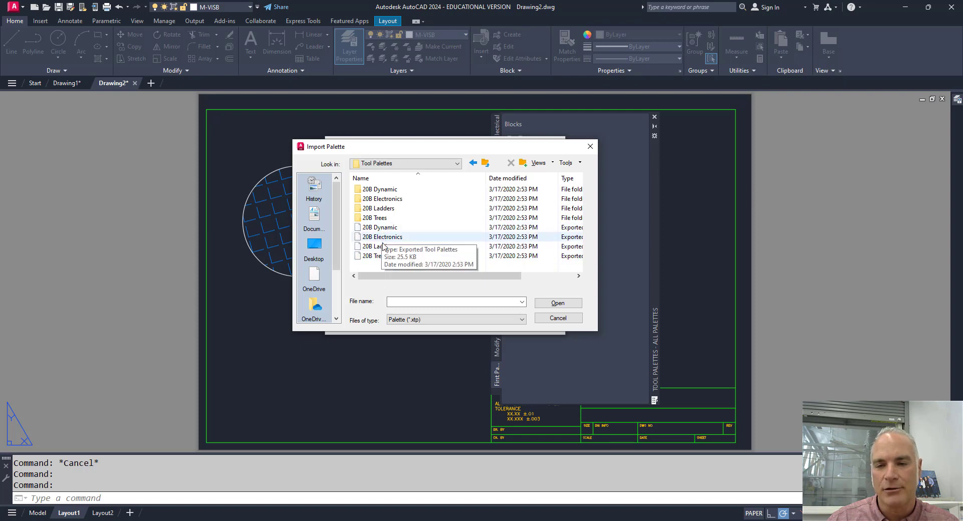
click(377, 229)
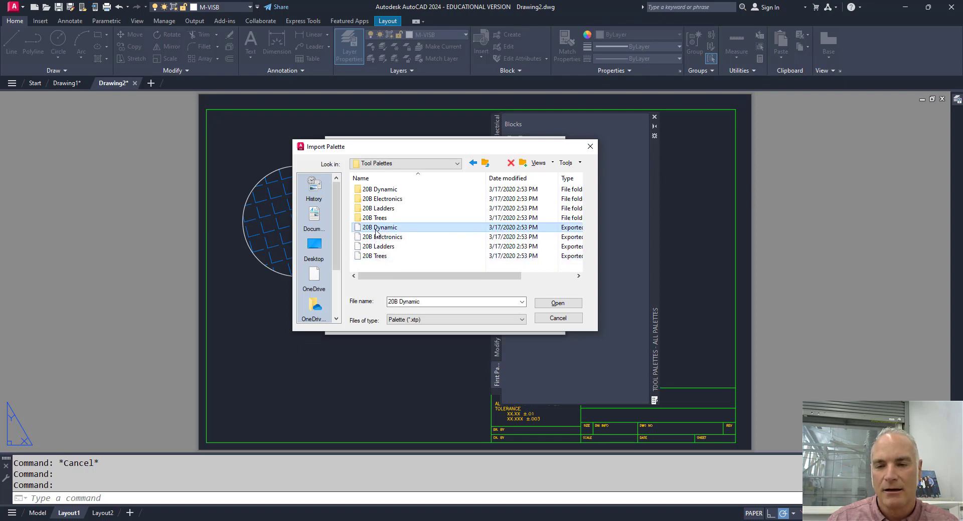
click(558, 302)
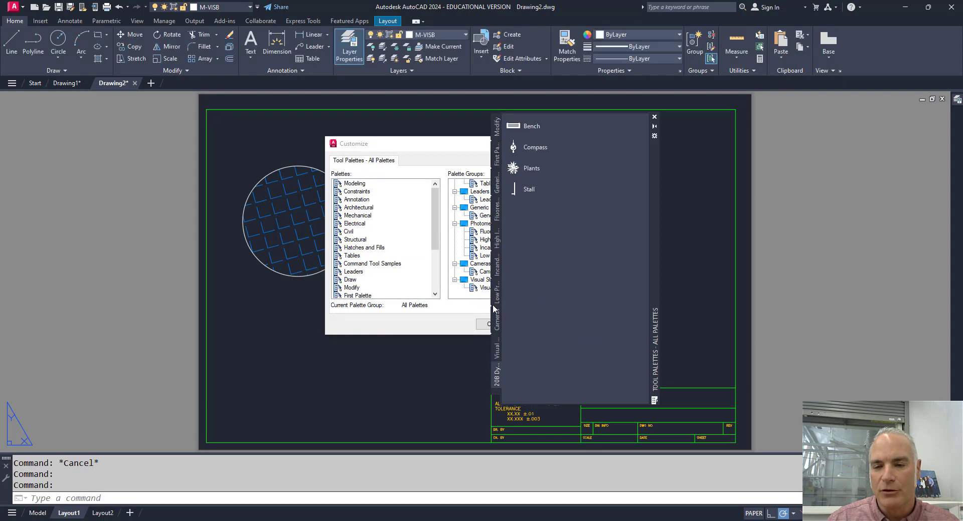
Step: Import the 20B Electronics palette from the same Tool Palettes folder
drag(436, 241, 442, 281)
right_click(365, 294)
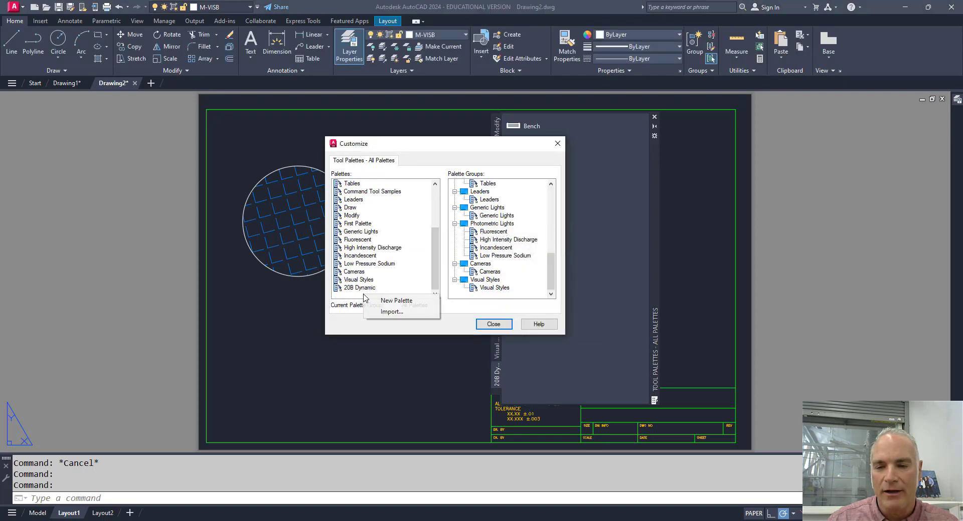
click(384, 312)
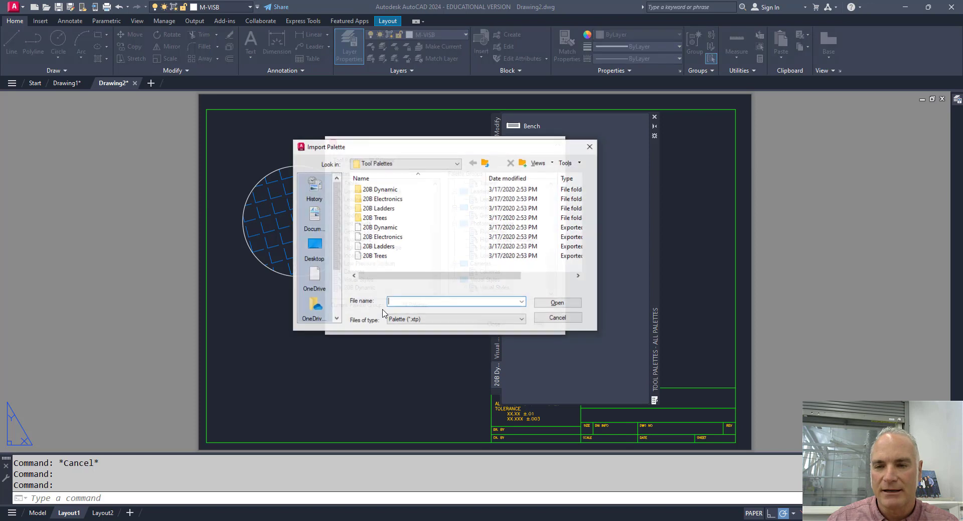
click(379, 239)
click(546, 304)
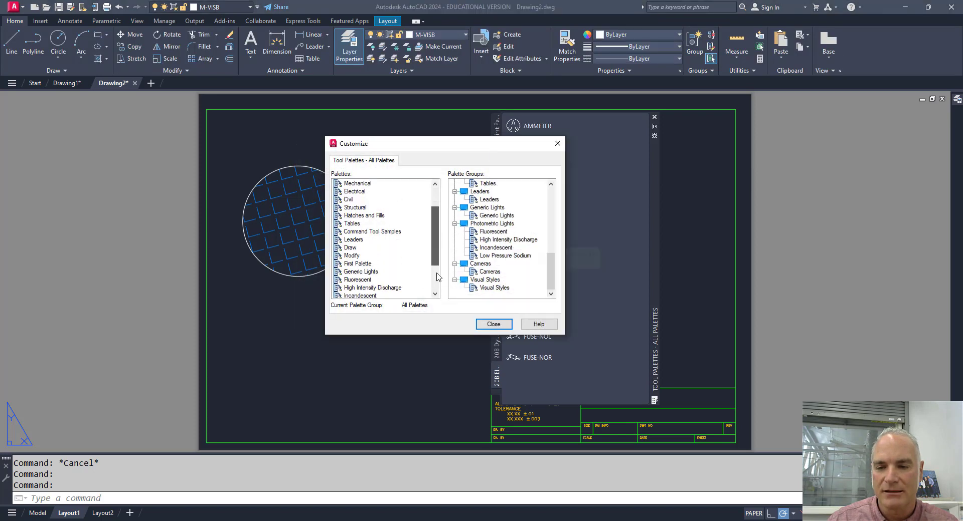
Step: Import the 20B Ladders palette file into the list of palettes
right_click(346, 297)
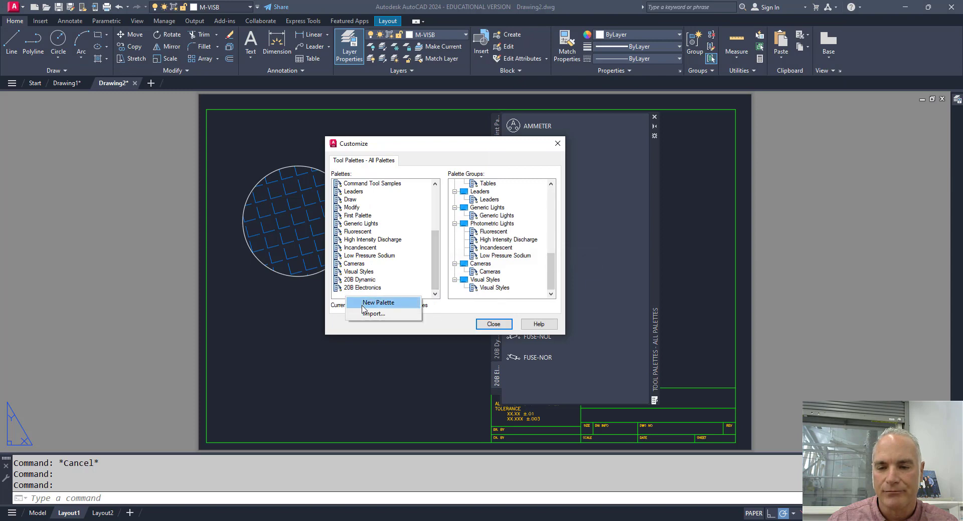
click(370, 314)
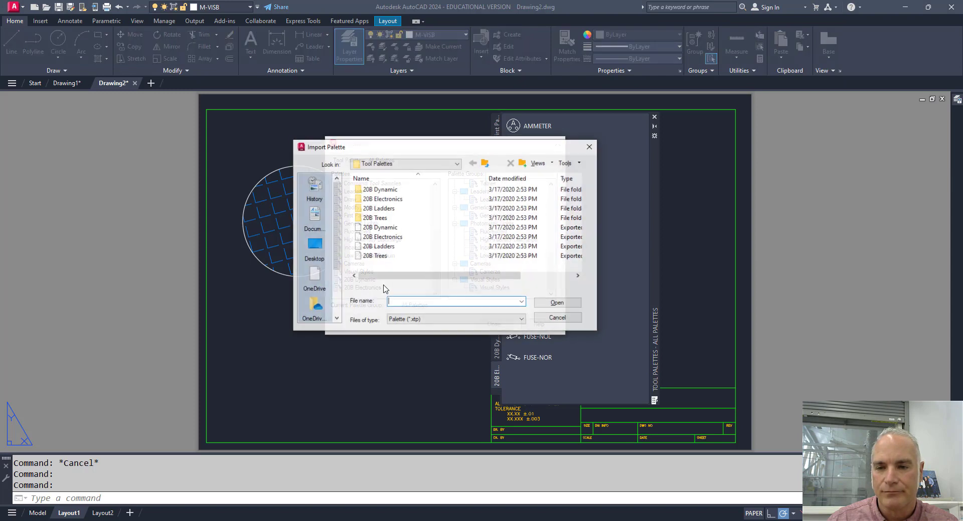
click(384, 248)
click(557, 303)
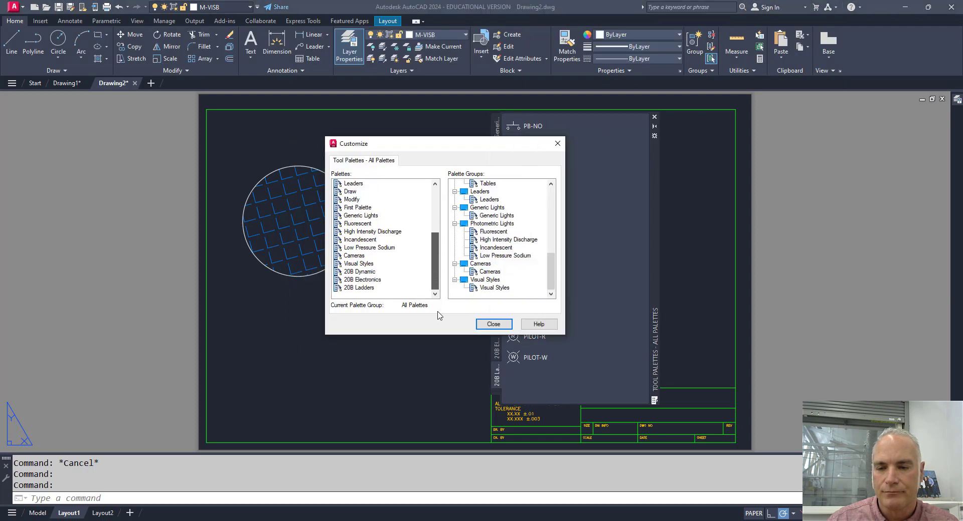
Step: Import the 20B Trees palette and close the palette customization
right_click(361, 299)
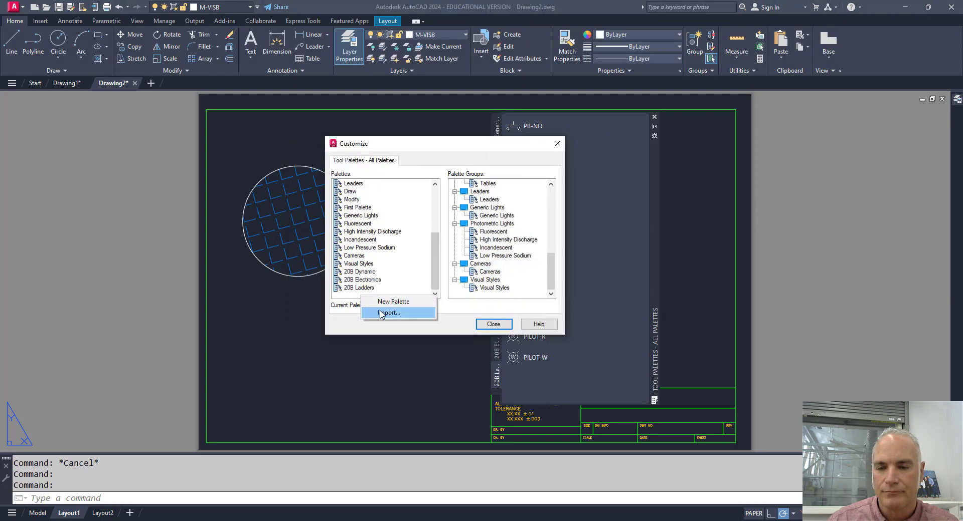
click(384, 314)
click(375, 256)
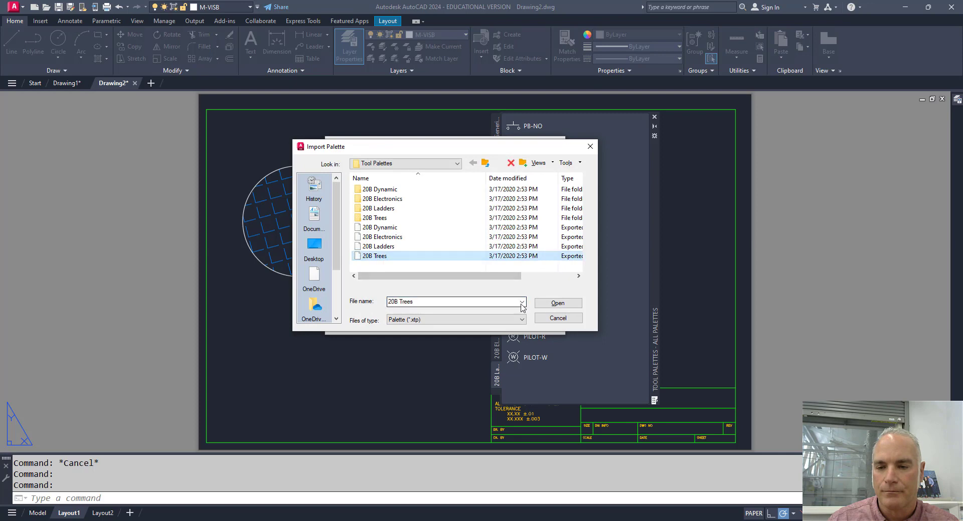
click(556, 304)
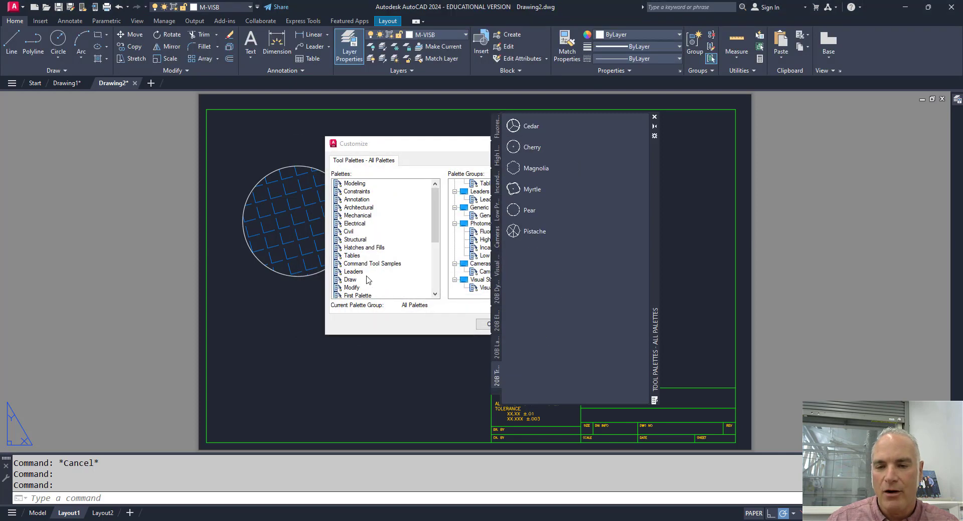
scroll(354, 288, down, 4)
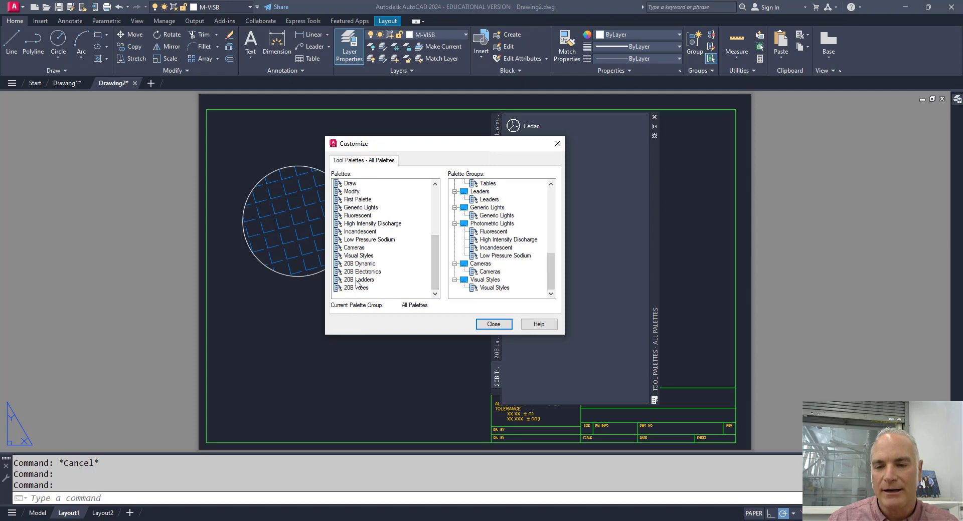
click(494, 324)
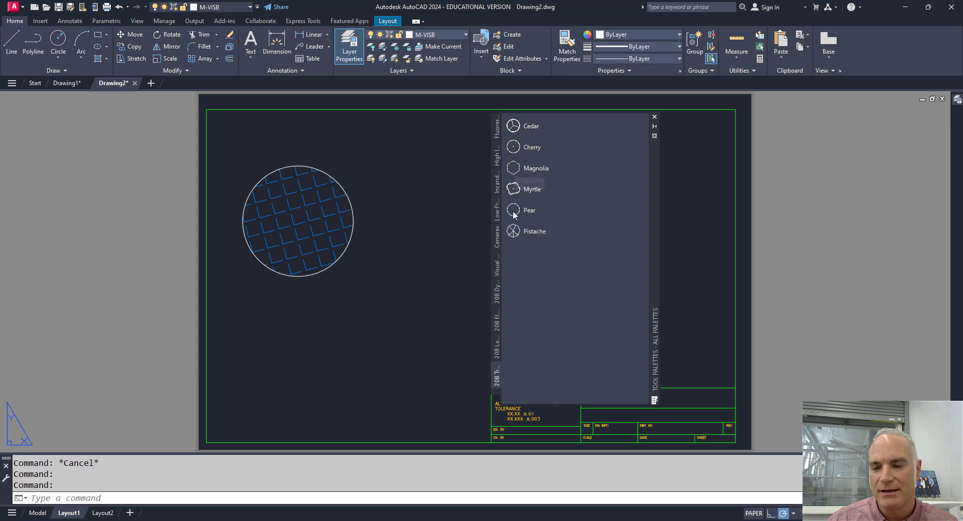
Step: Insert the LS-NO symbol from the 20B Ladders palette and the Compass block from 20B Dynamic below the hatched circle on Layout1
click(498, 353)
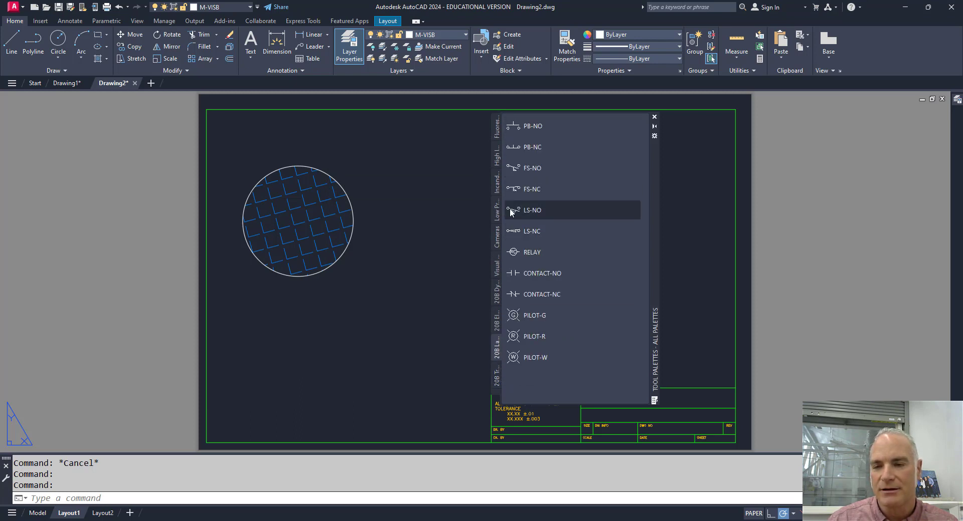
click(522, 209)
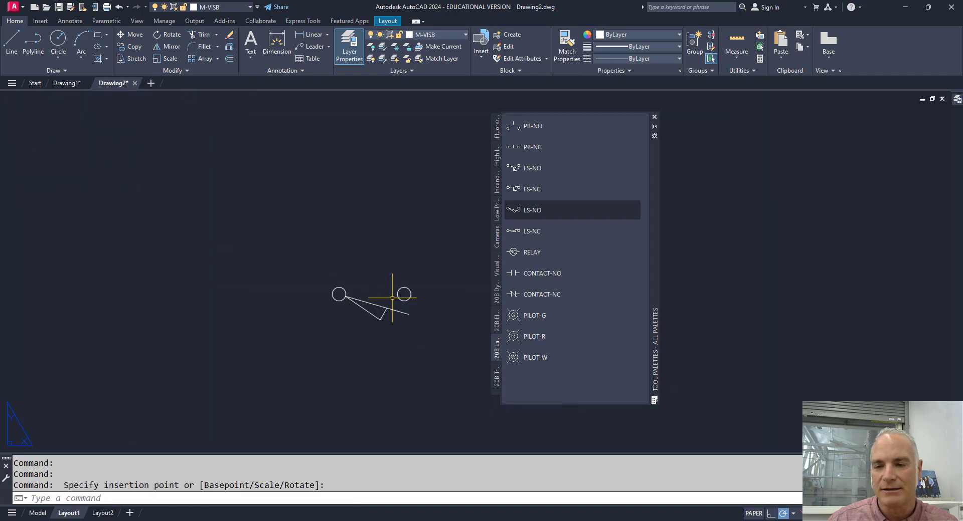
click(497, 324)
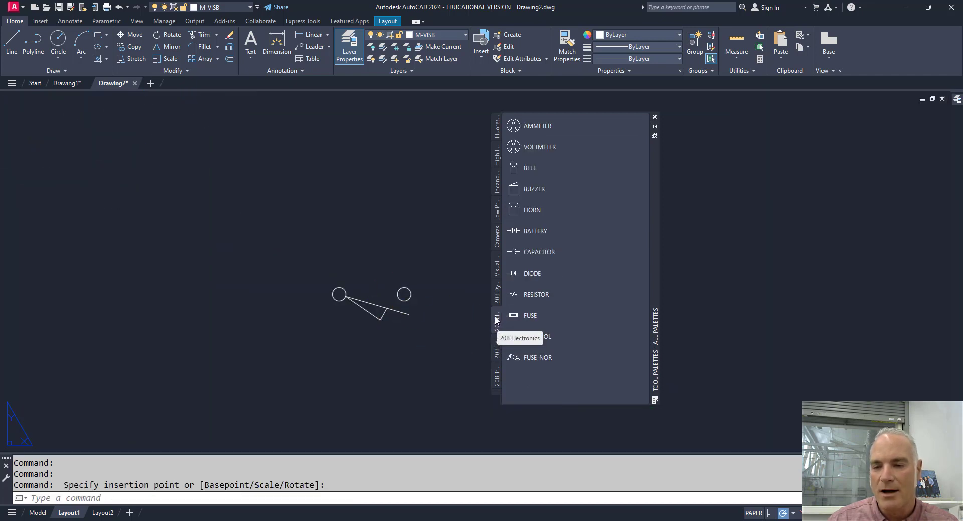
click(496, 297)
click(519, 149)
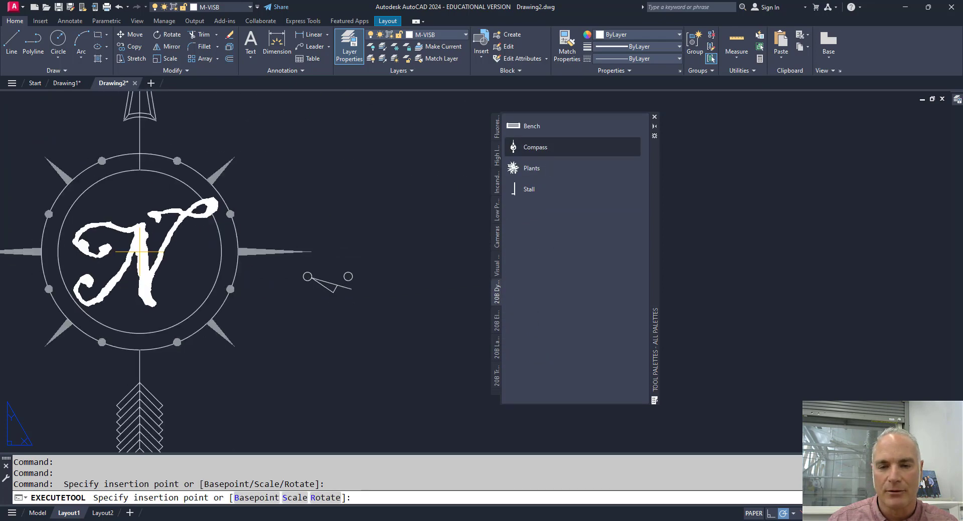
click(148, 244)
key(Escape)
scroll(315, 362, down, 5)
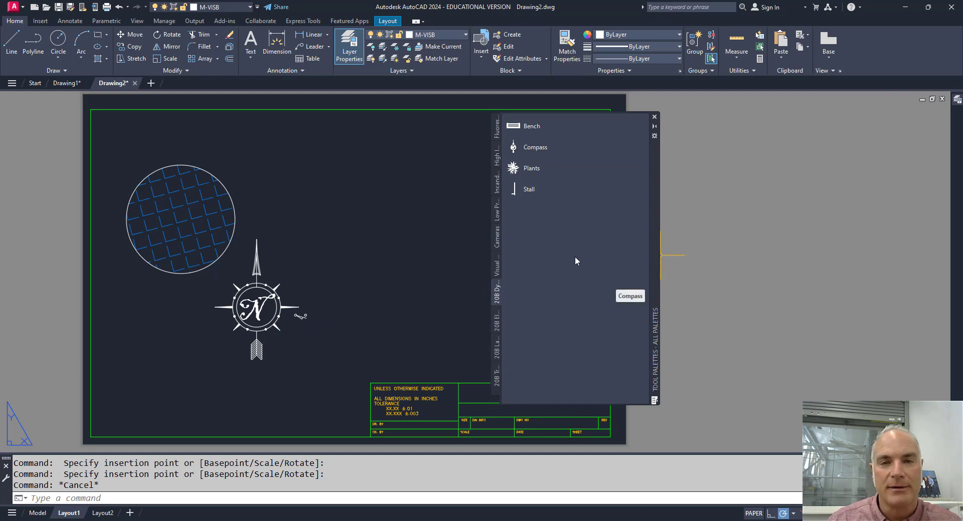
Step: Reopen the tool palette customization and start importing a palette group
right_click(656, 219)
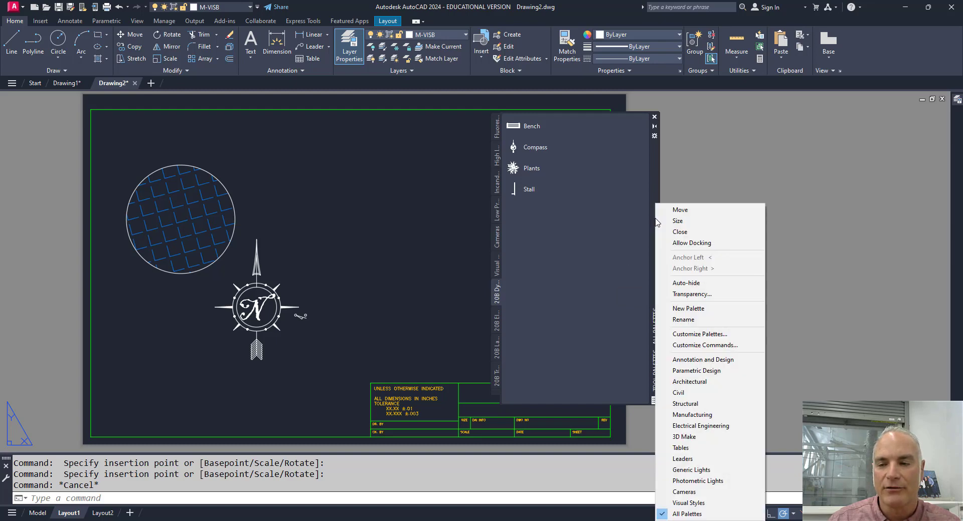
click(686, 334)
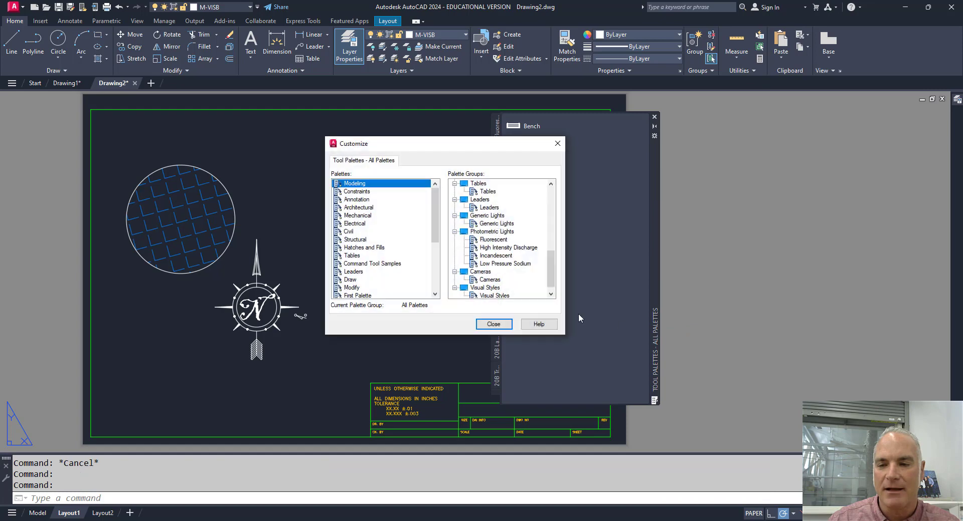
scroll(553, 283, down, 3)
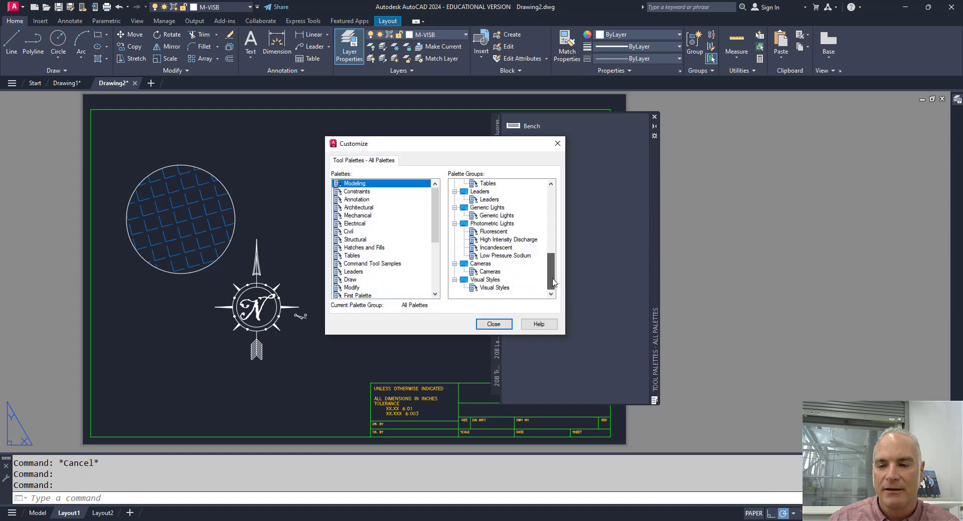
right_click(477, 300)
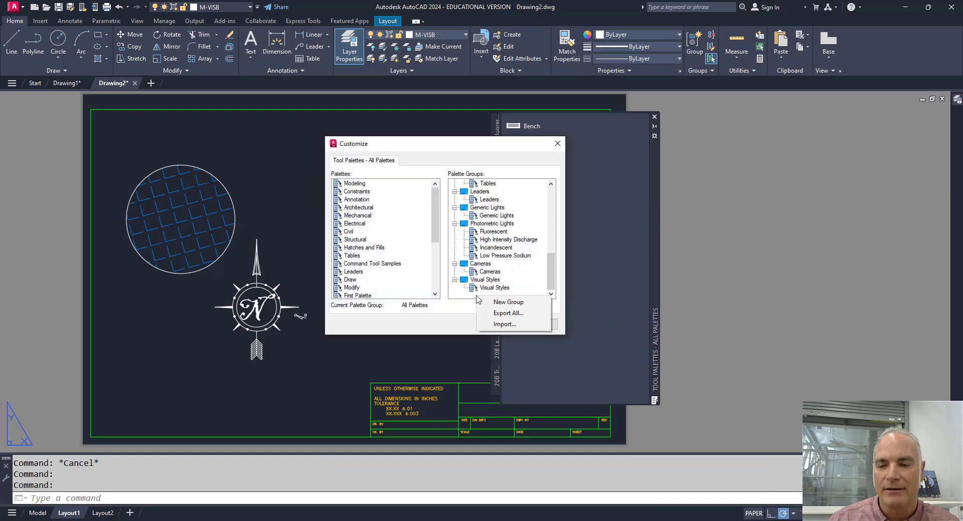
click(504, 325)
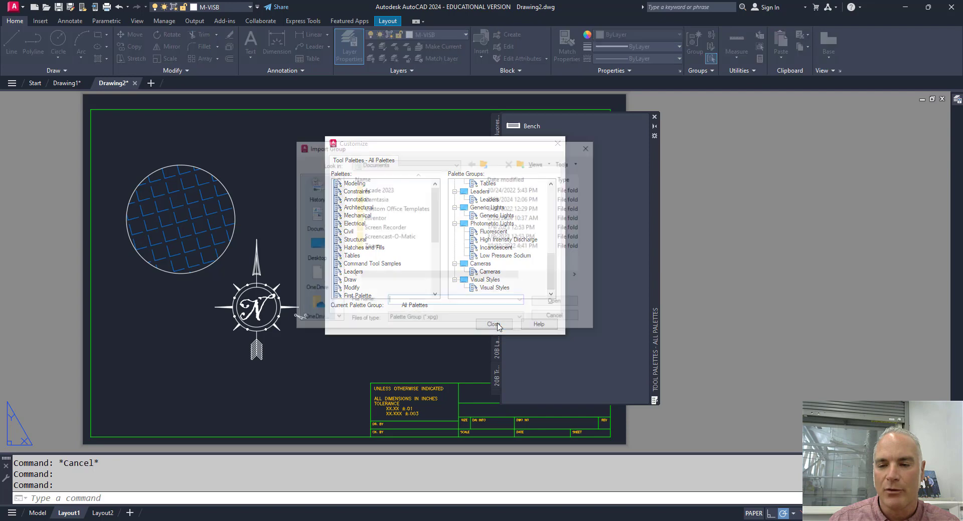
Step: Import the palette group file 20B Group.xpg from the 20b\Tool Palettes folder on the H: drive
click(397, 165)
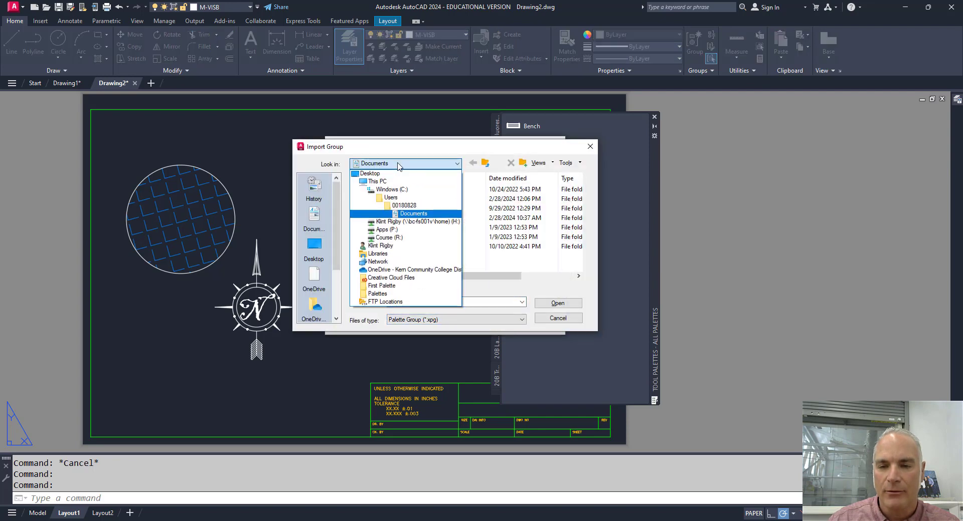
click(401, 225)
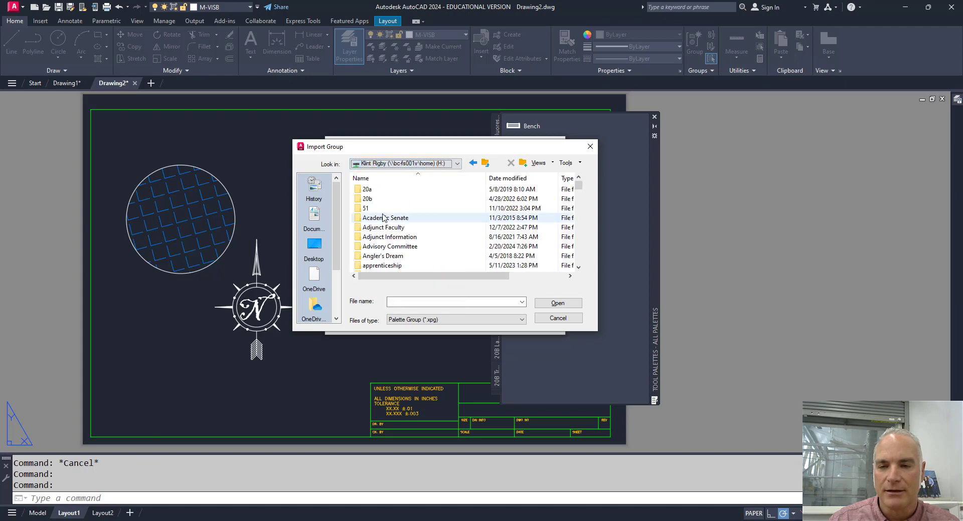
double_click(365, 199)
scroll(391, 228, down, 5)
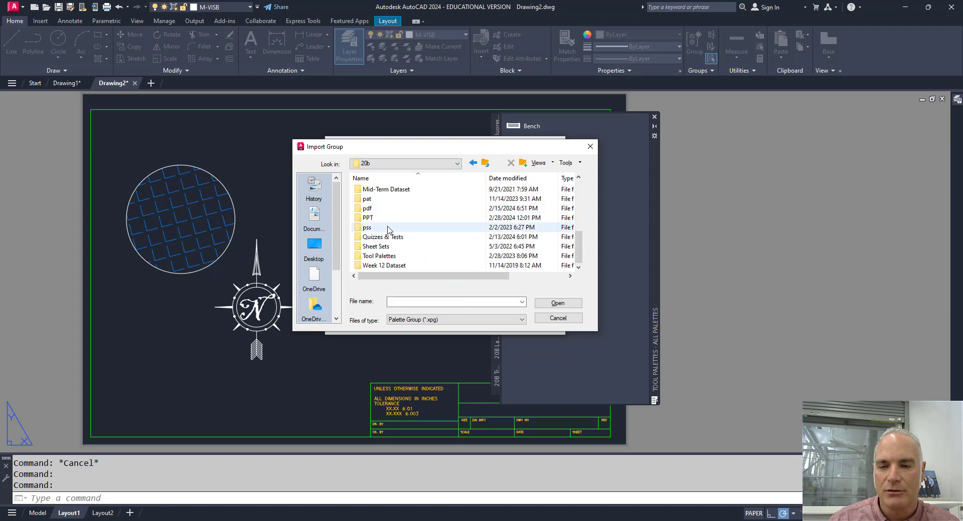
double_click(384, 255)
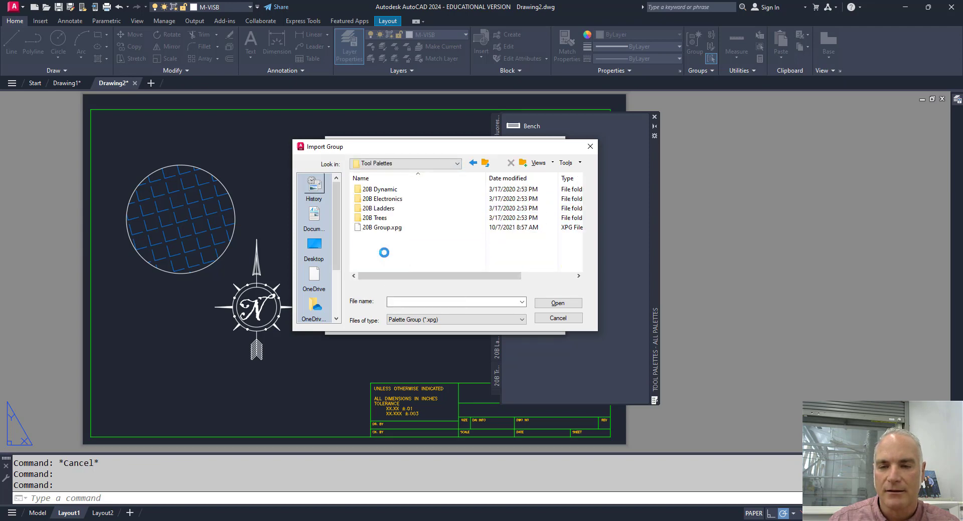
click(394, 228)
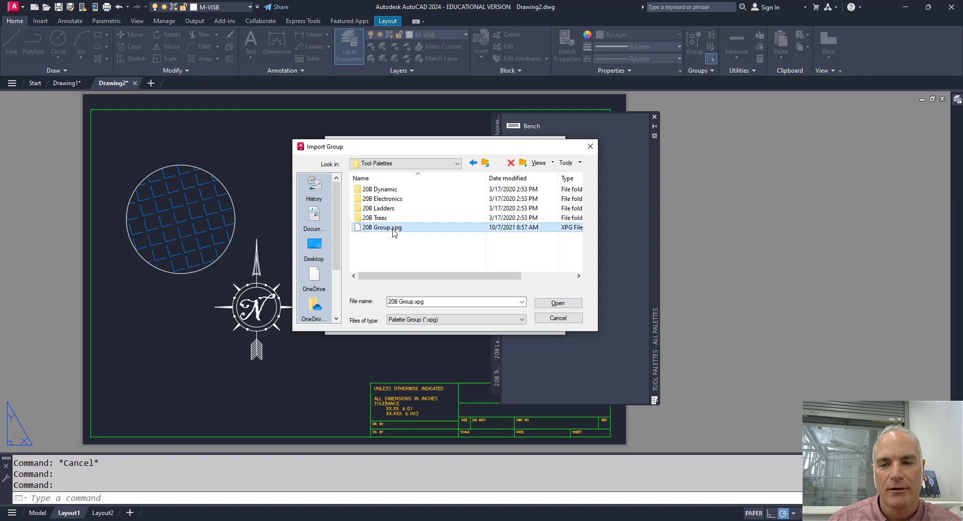
click(565, 303)
Step: Add the 20B Dynamic, 20B Trees, 20B Electronics and 20B Ladders palettes to the 20B Group and close the customization
drag(554, 272, 554, 277)
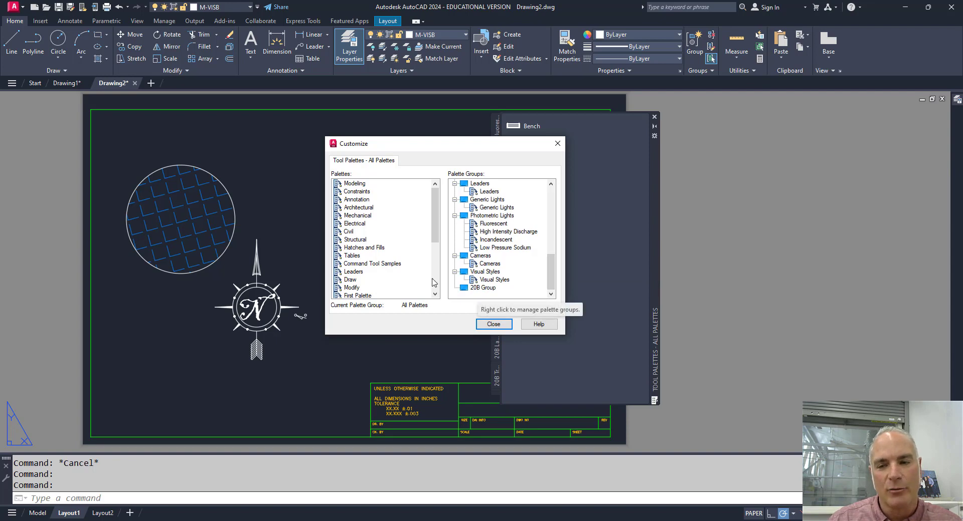
drag(435, 223, 435, 272)
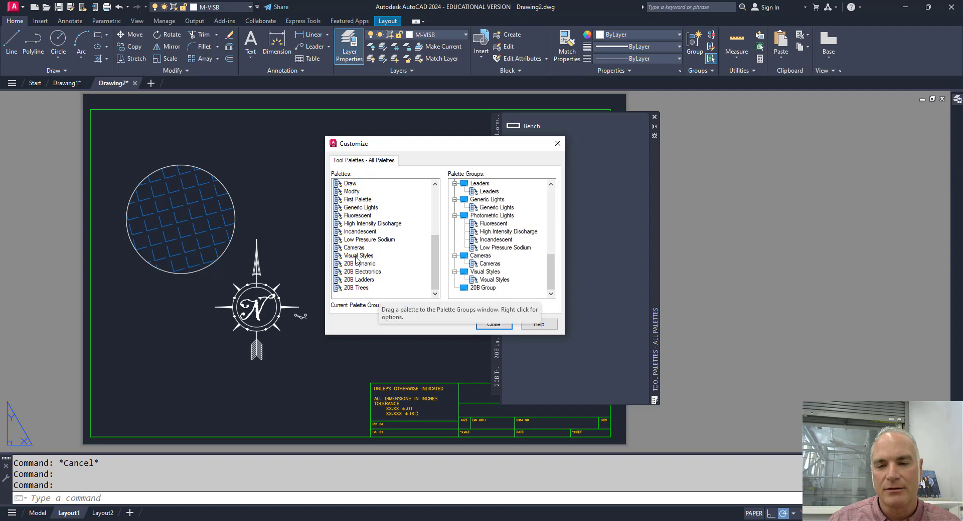
drag(357, 264, 473, 300)
drag(357, 290, 471, 296)
drag(369, 274, 479, 299)
drag(359, 279, 473, 299)
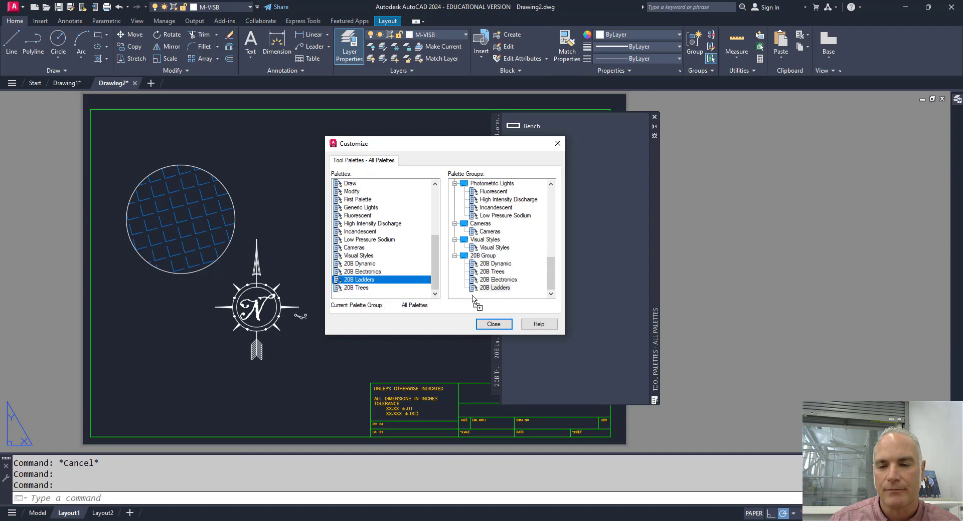
click(491, 325)
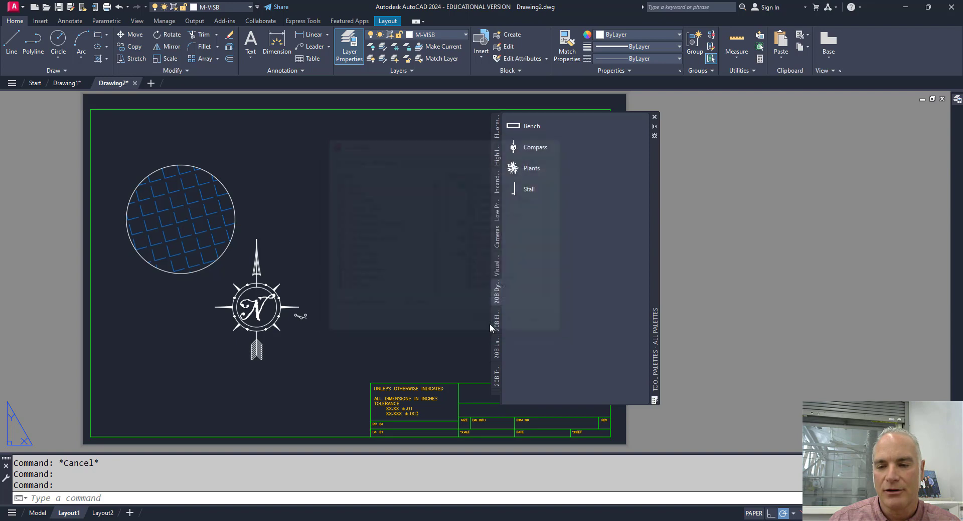
Step: Switch the tool palettes to the 20B Group and view its Dynamic, Trees, Electronics and Ladders palettes
right_click(659, 227)
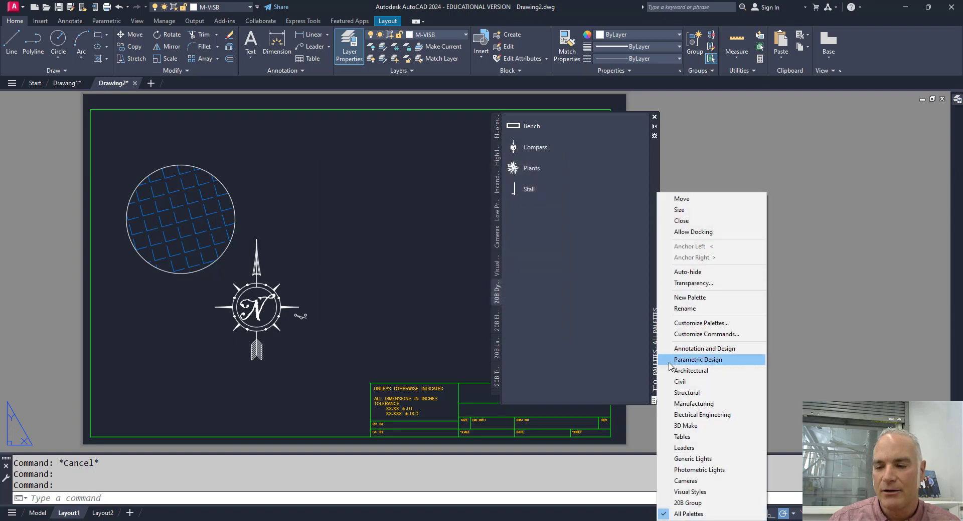
click(687, 503)
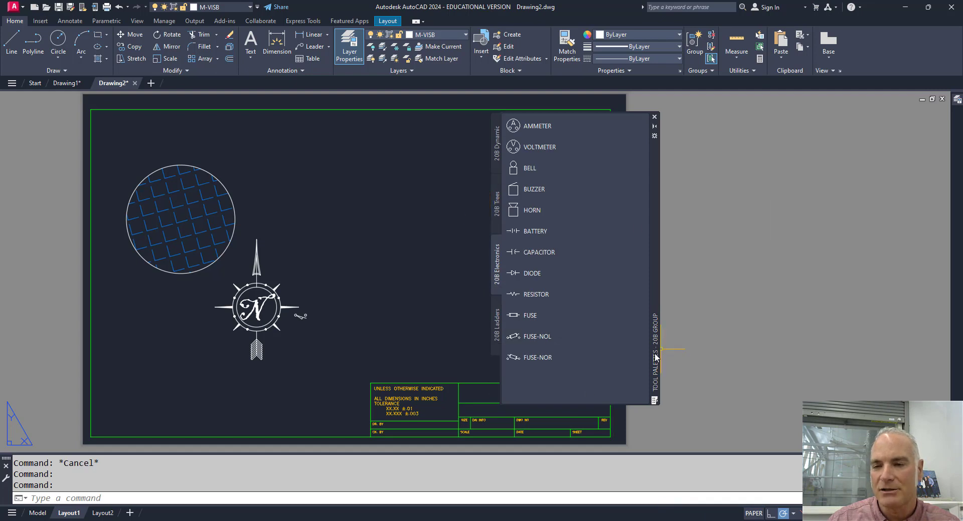
click(496, 193)
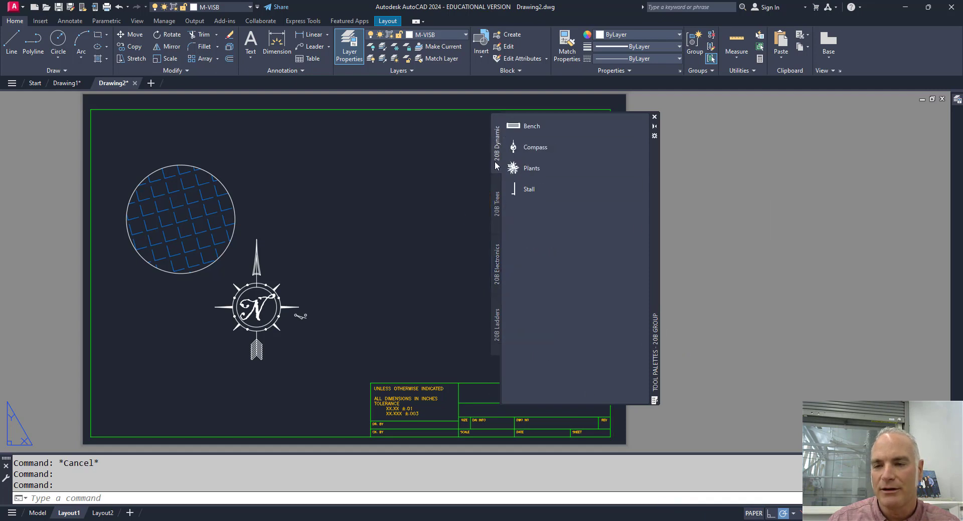
click(497, 187)
click(498, 266)
click(497, 321)
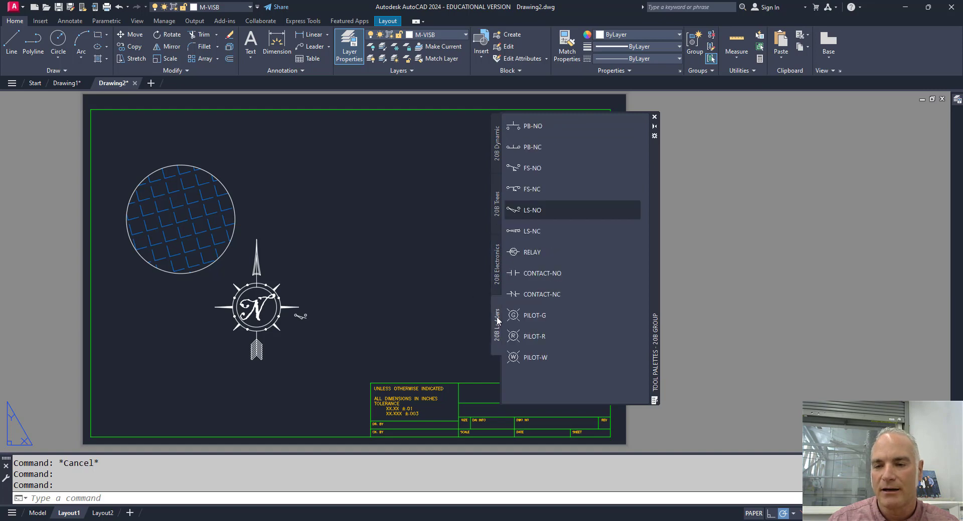